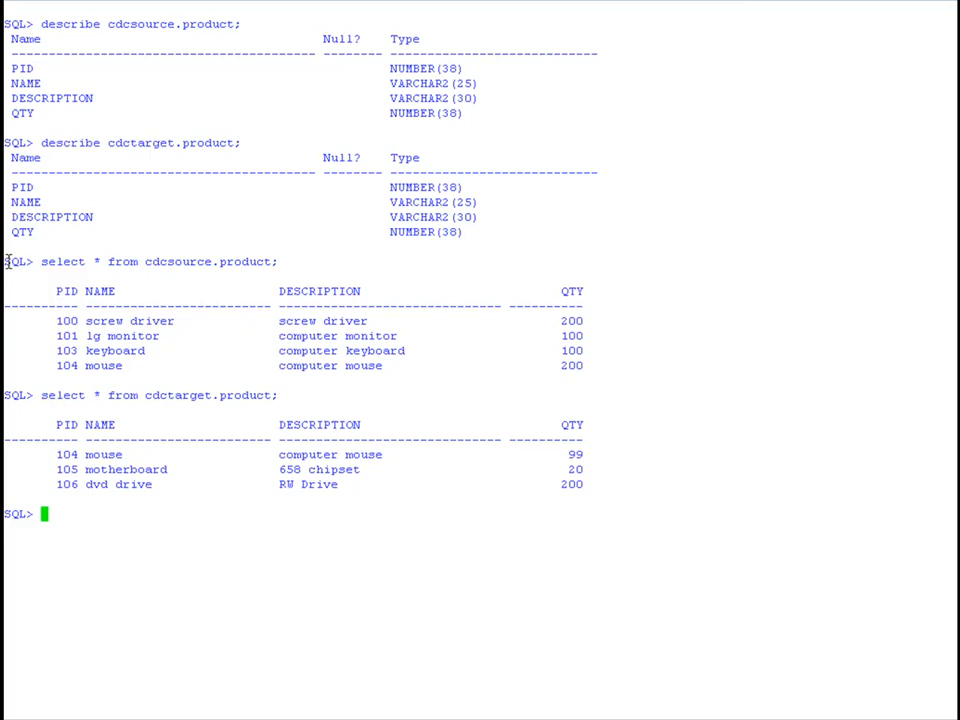
# Compare the PID 104 mouse rows and their quantities in the cdcsource.product and cdctarget.product query results.
pyautogui.moveTo(6, 261); pyautogui.dragTo(620, 493)
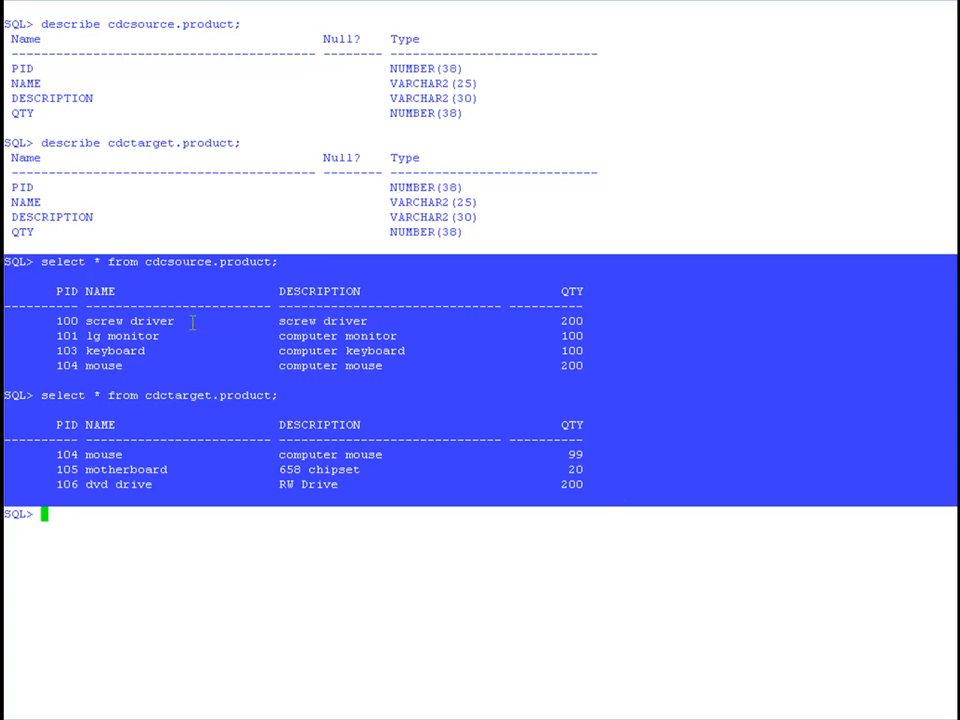
pyautogui.click(63, 316)
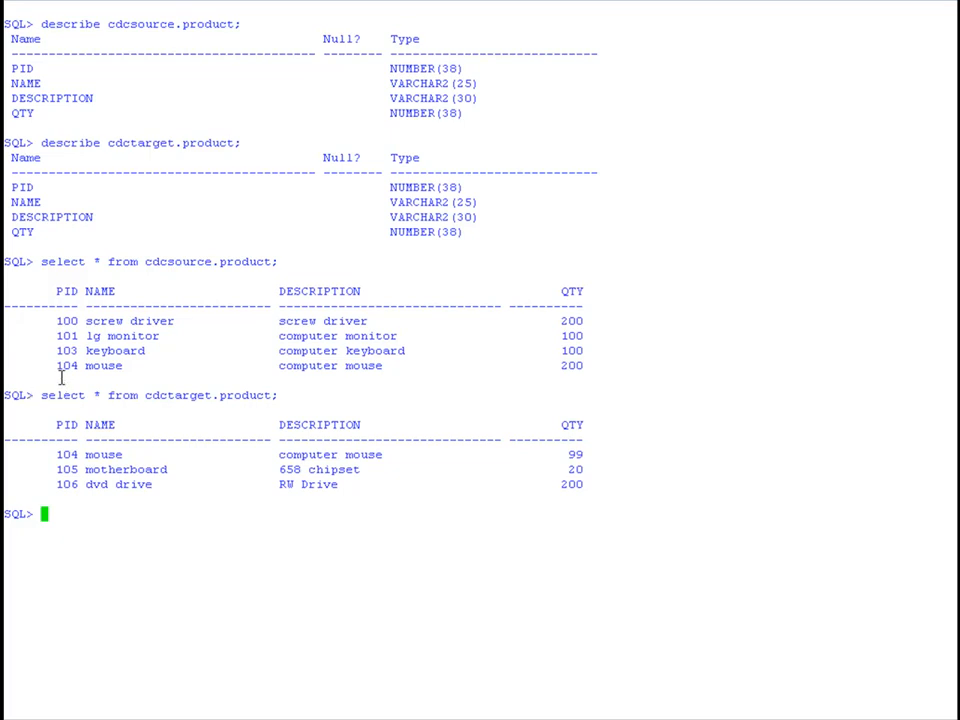
pyautogui.moveTo(48, 365); pyautogui.dragTo(578, 371)
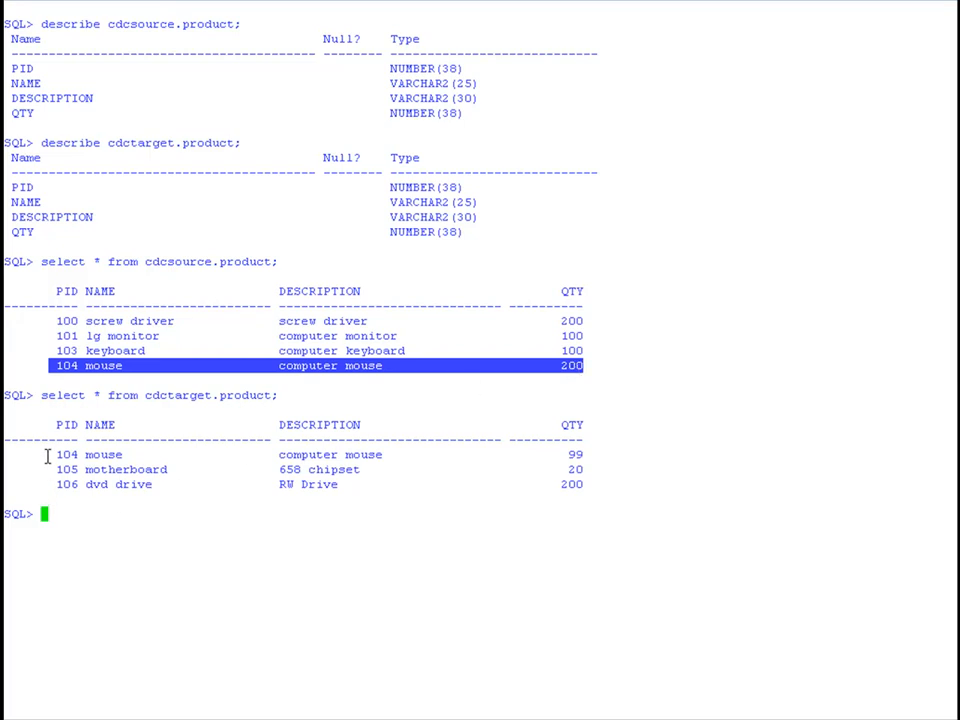
pyautogui.moveTo(51, 452); pyautogui.dragTo(583, 455)
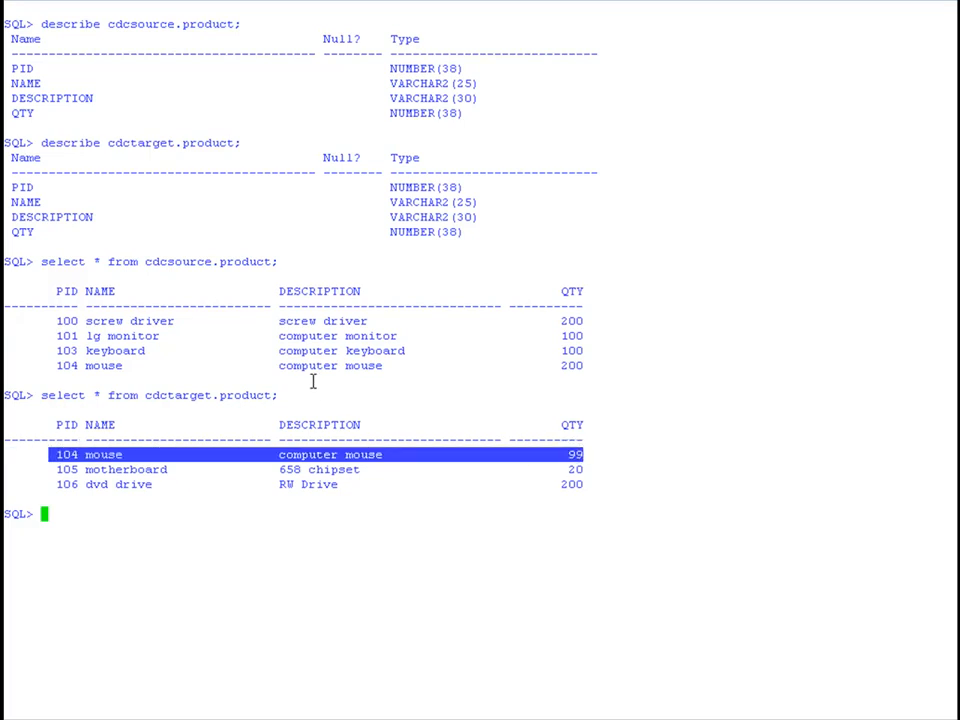
pyautogui.moveTo(558, 366); pyautogui.dragTo(585, 366)
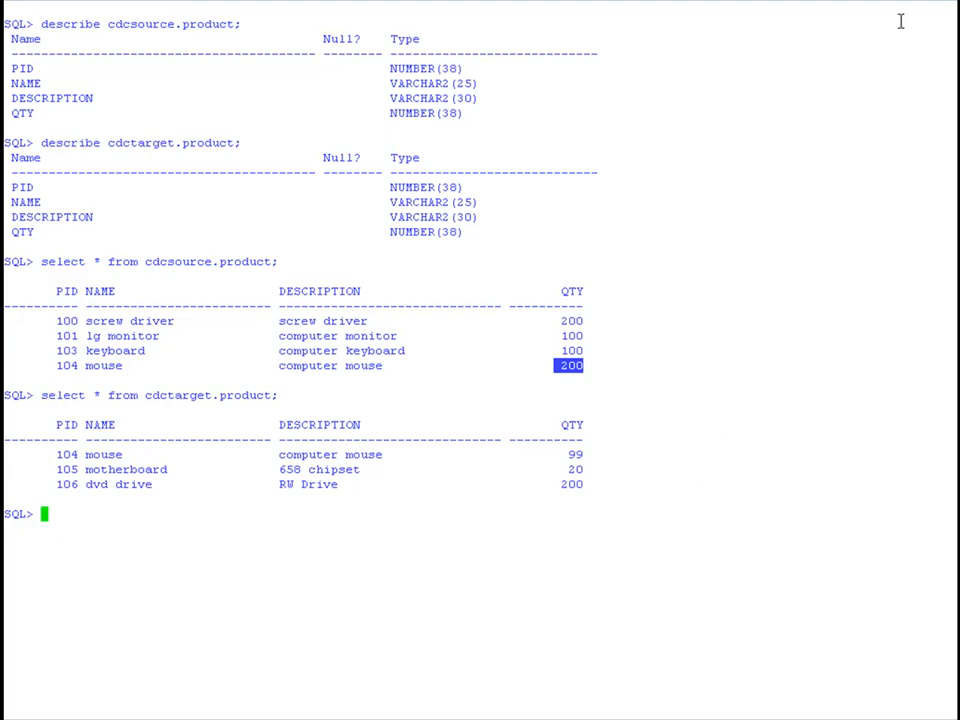
pyautogui.click(857, 184)
# Switch to the CDC Management Console and create the subscription cdr_sub1 from DEMO_SOURCE to DEMO_TARGET in Default Project.
pyautogui.hotkey('alt', 'Tab')
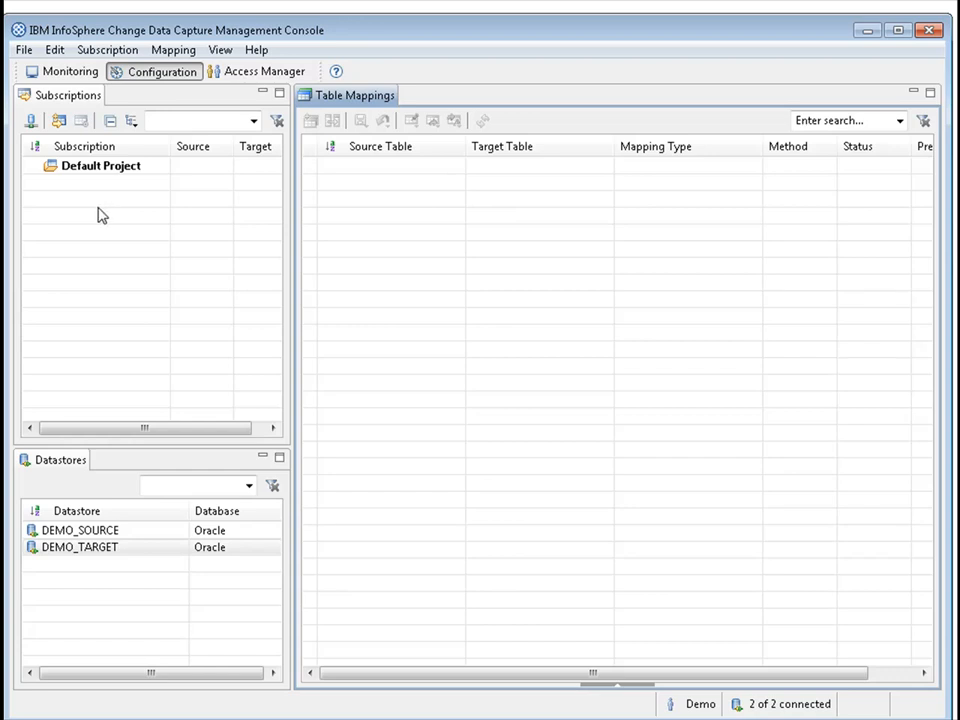
pyautogui.rightClick(89, 210)
pyautogui.click(128, 221)
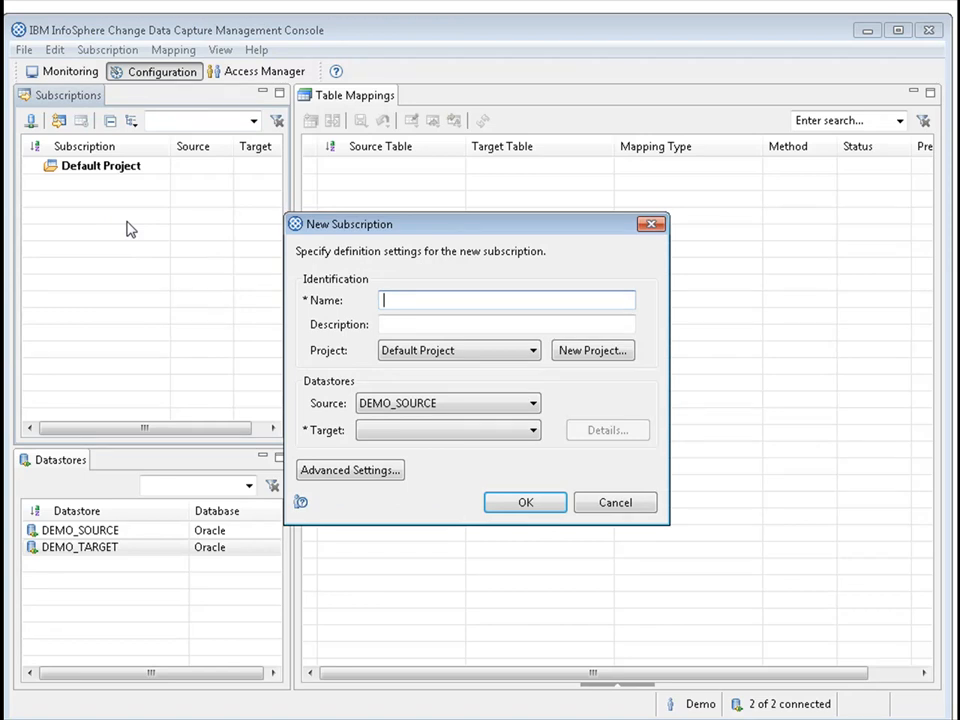
pyautogui.write('cdr_sub1')
pyautogui.click(453, 435)
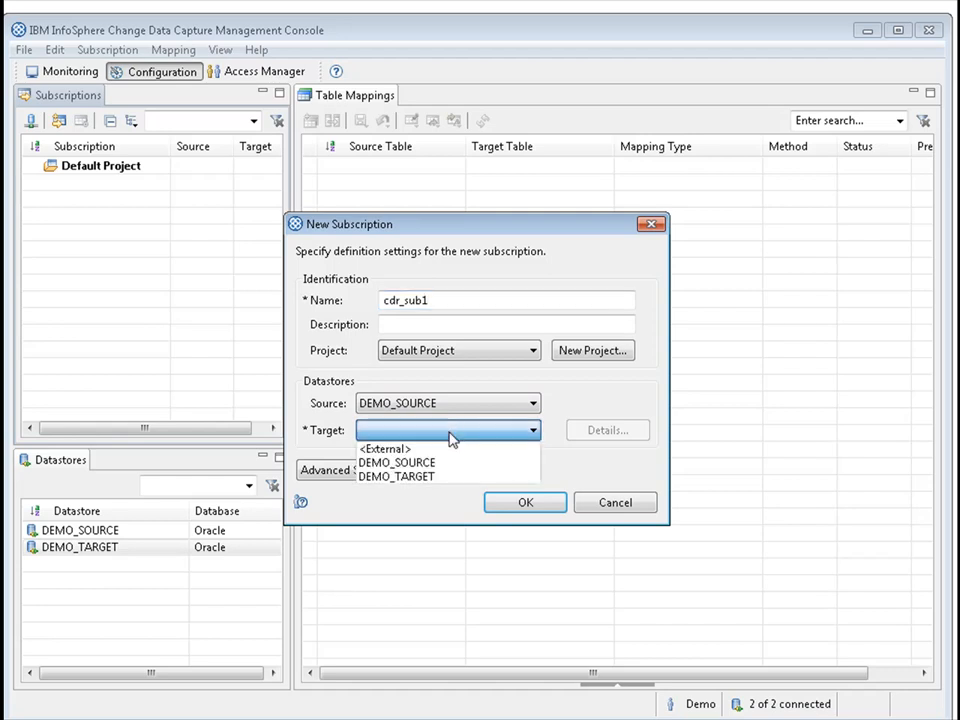
pyautogui.click(425, 479)
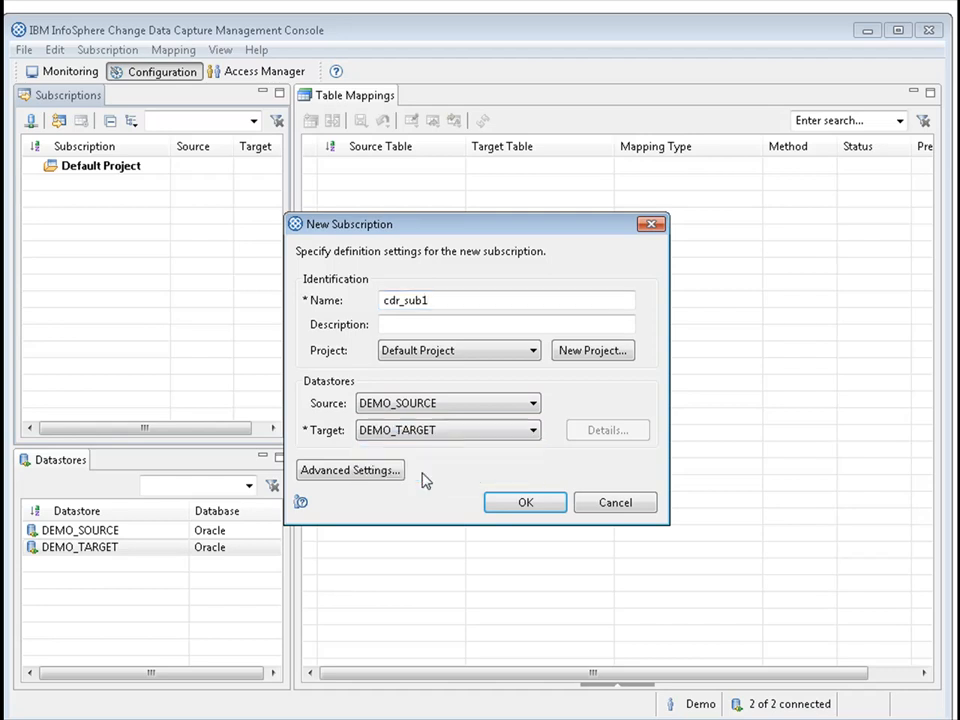
pyautogui.click(527, 506)
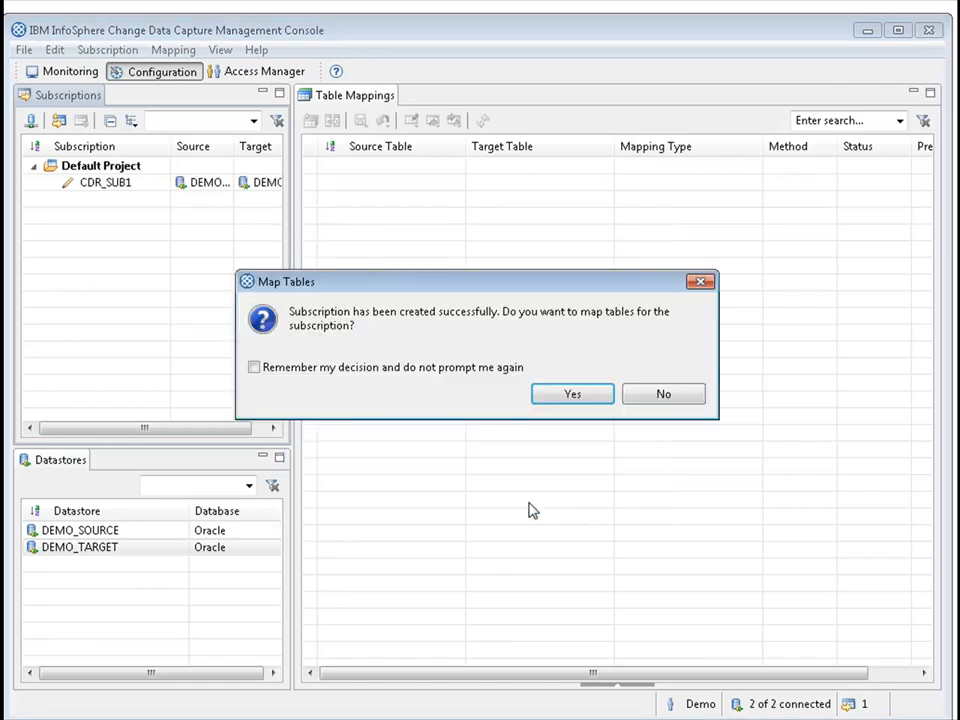
# Start mapping tables for the new subscription with Standard multiple one-to-one mappings and refresh the CDCSOURCE schema's source table list.
pyautogui.click(573, 398)
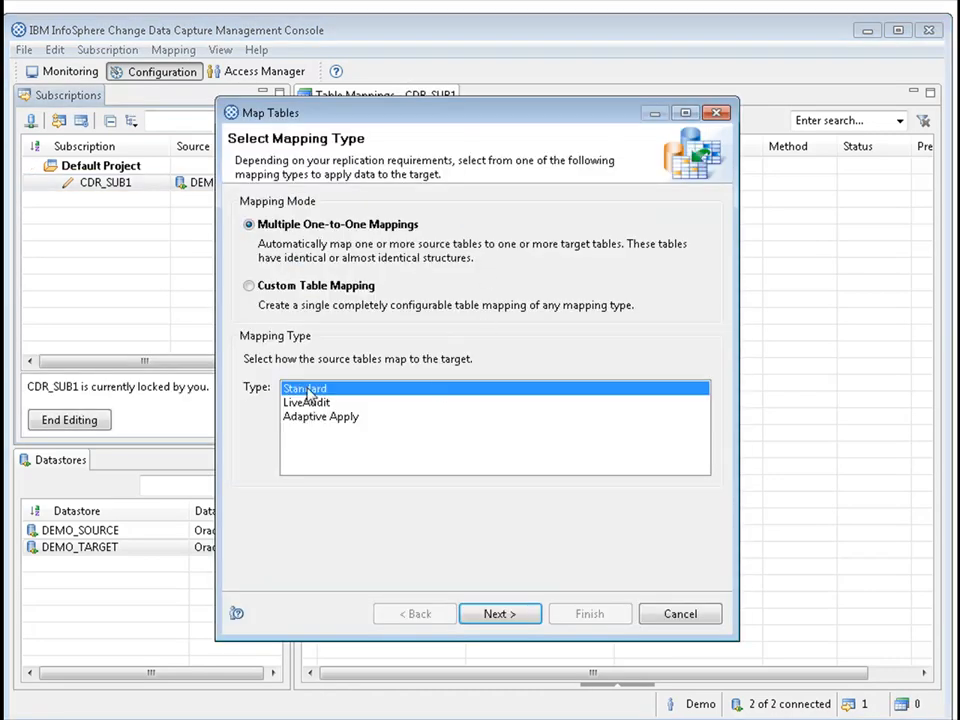
pyautogui.click(501, 618)
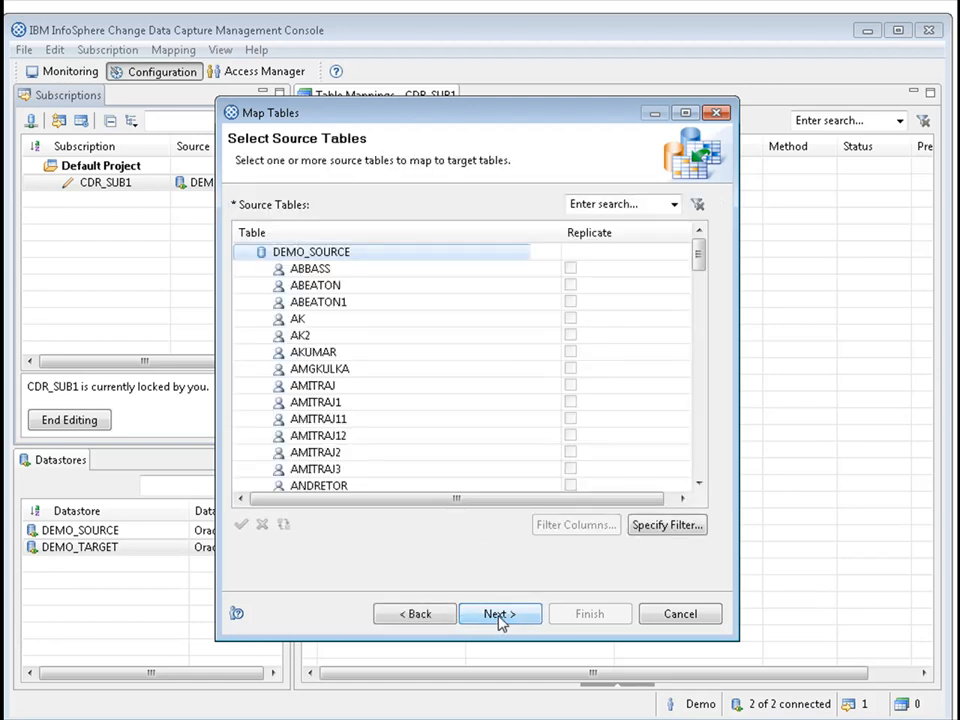
pyautogui.scroll(-4, 699, 300)
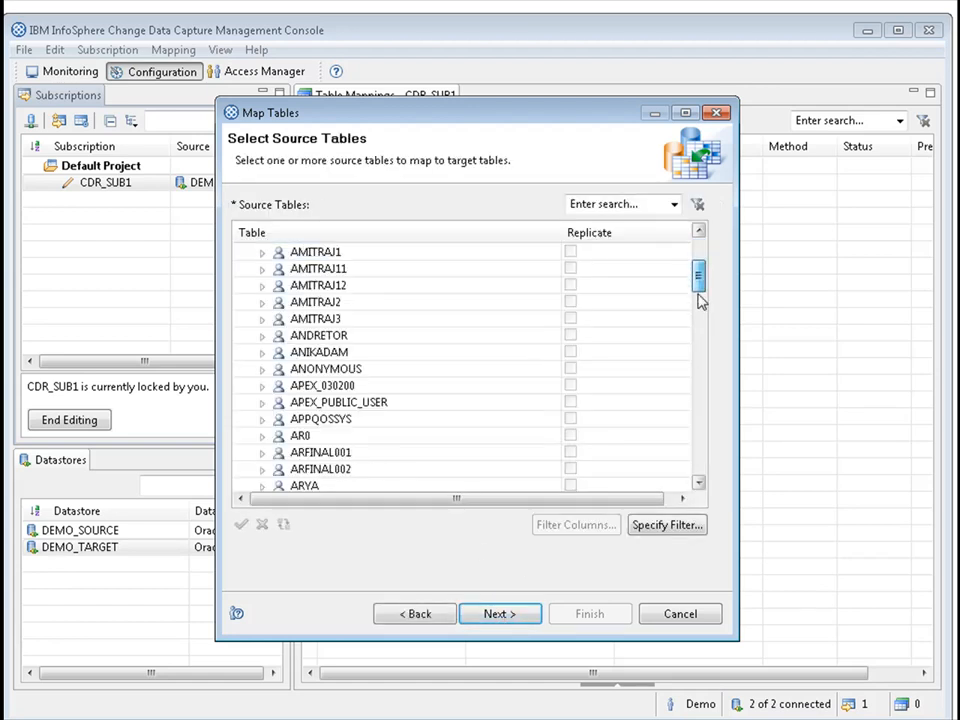
pyautogui.scroll(-1, 699, 305)
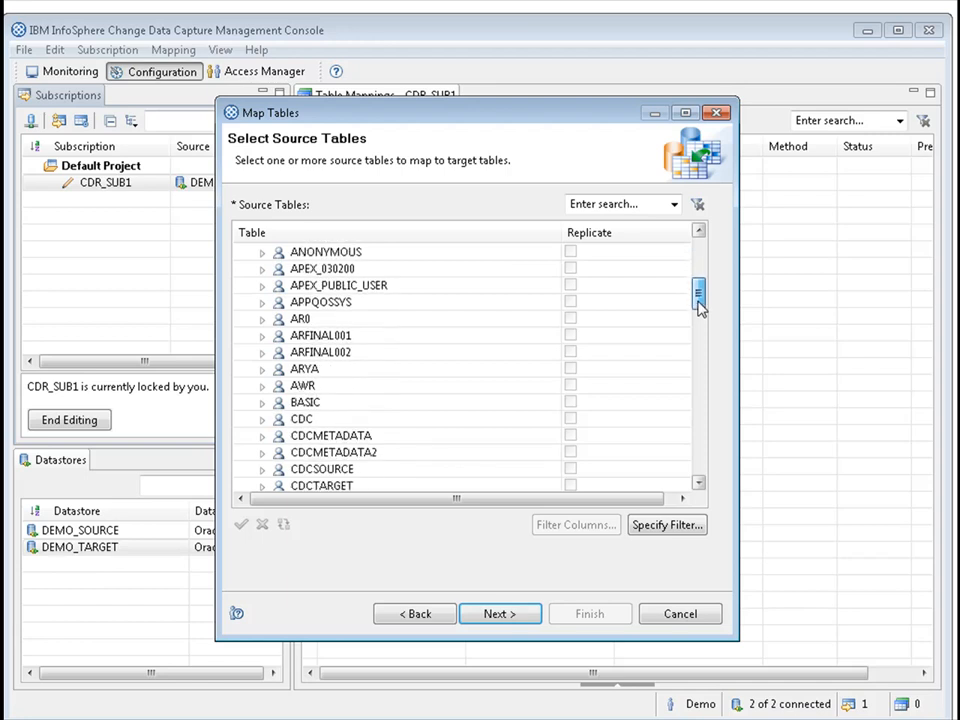
pyautogui.doubleClick(698, 483)
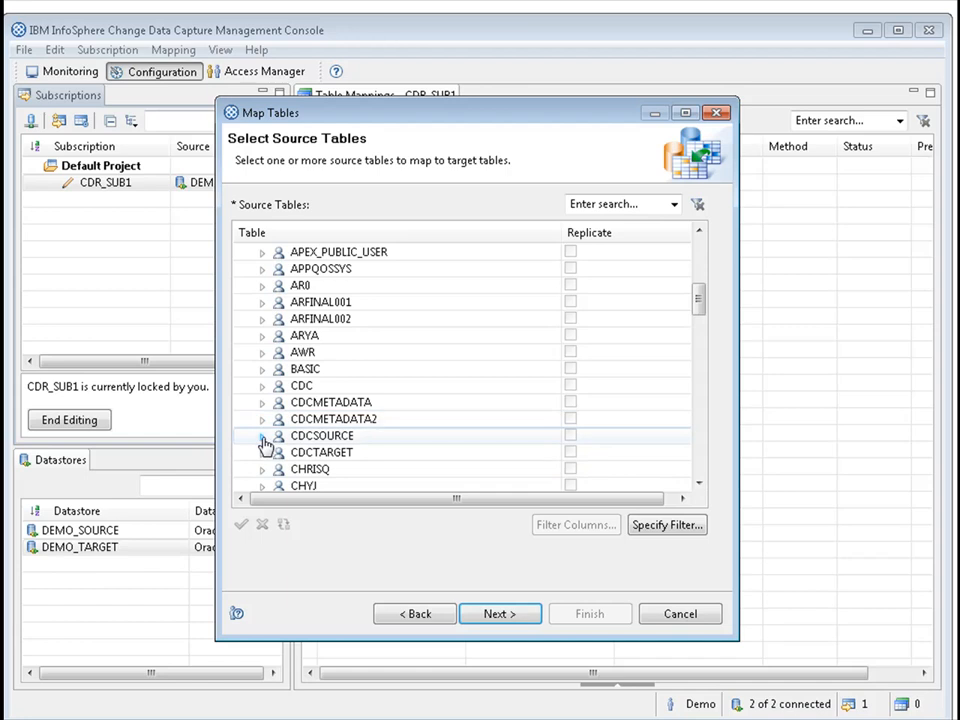
pyautogui.doubleClick(340, 443)
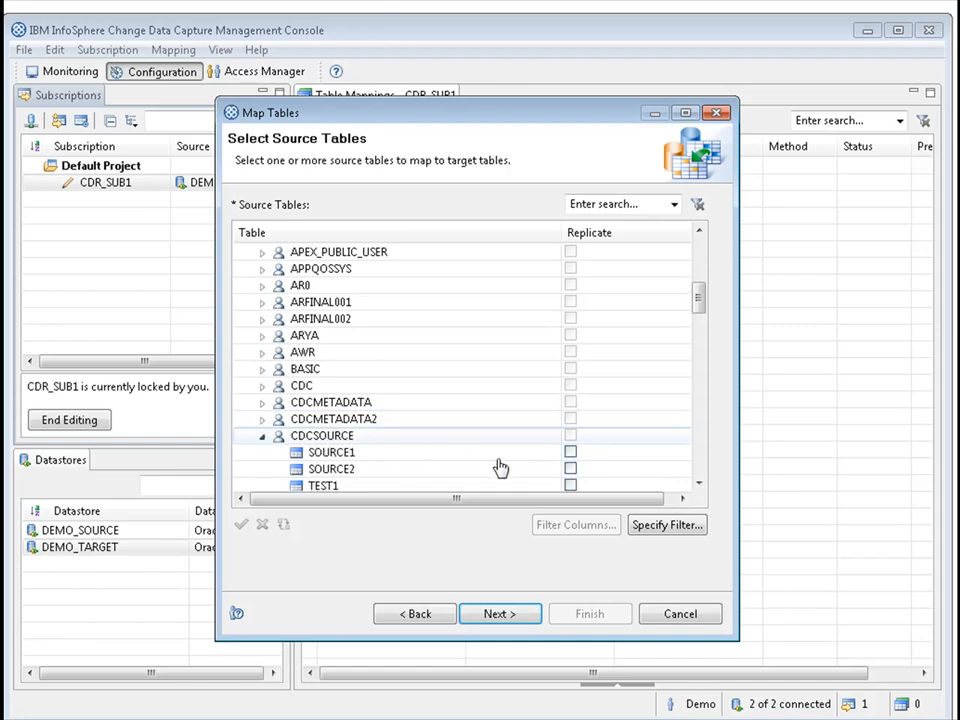
pyautogui.rightClick(358, 441)
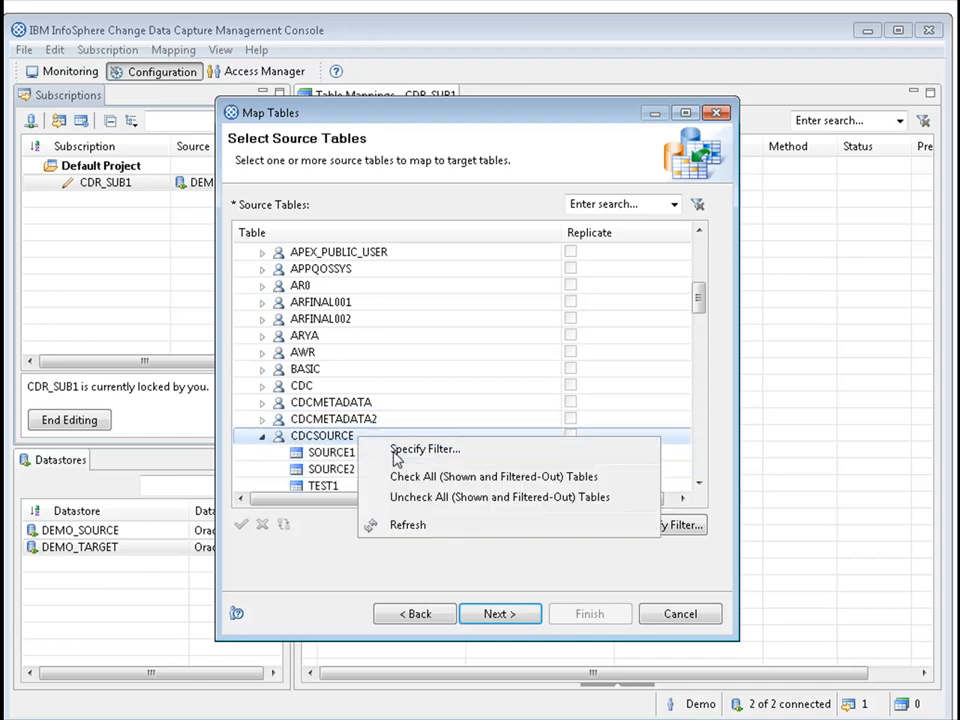
pyautogui.click(407, 523)
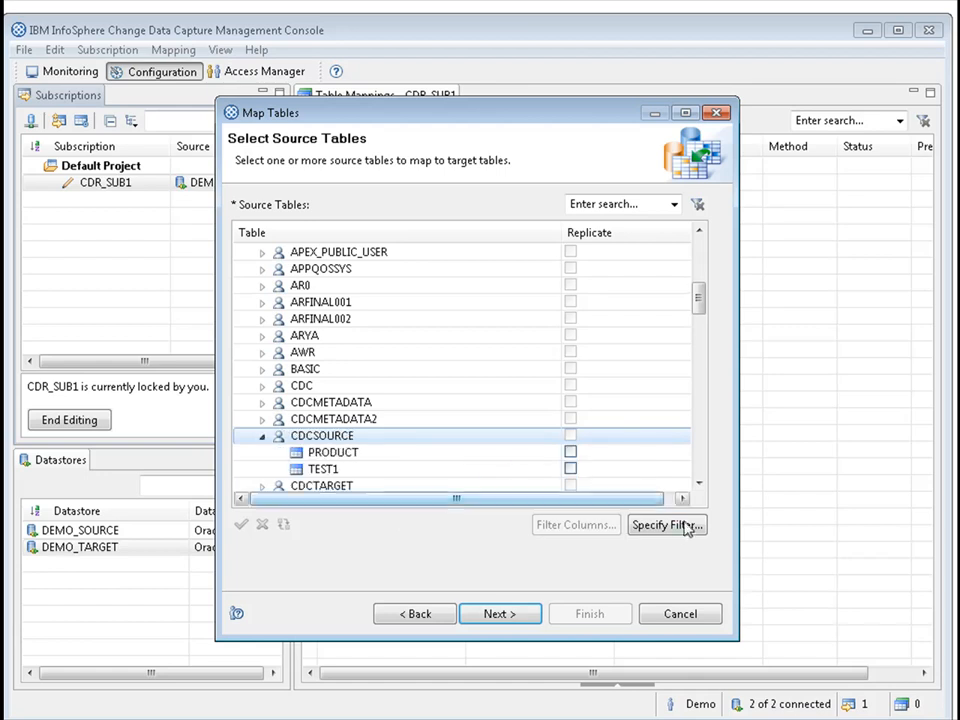
# Mark the PRODUCT table in the CDCSOURCE schema for replication and accept the source table selection.
pyautogui.click(698, 483)
pyautogui.click(698, 483)
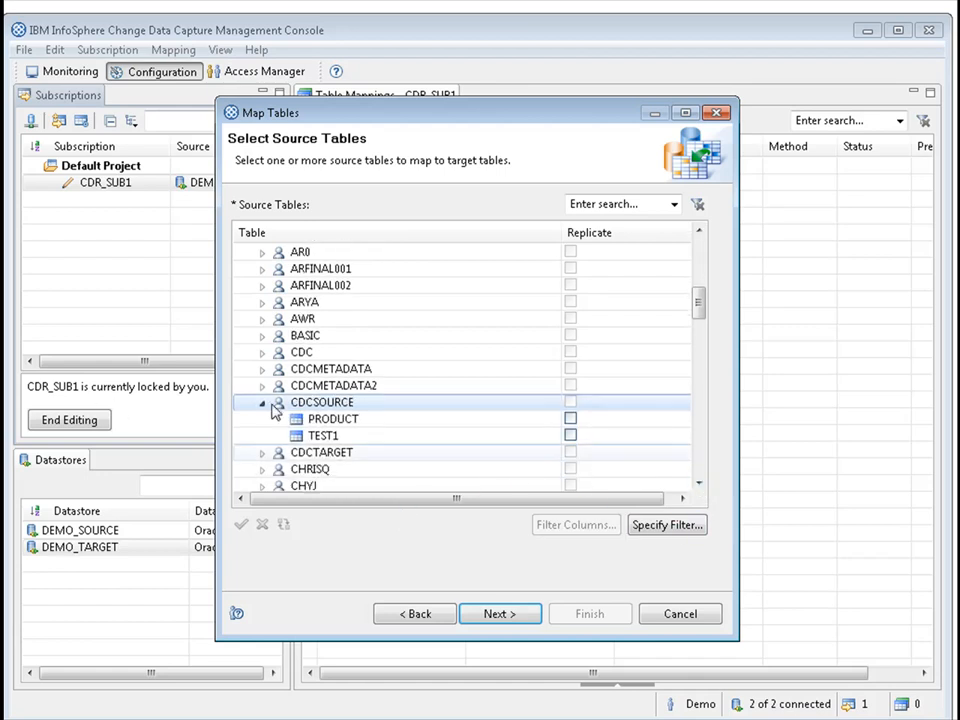
pyautogui.click(330, 419)
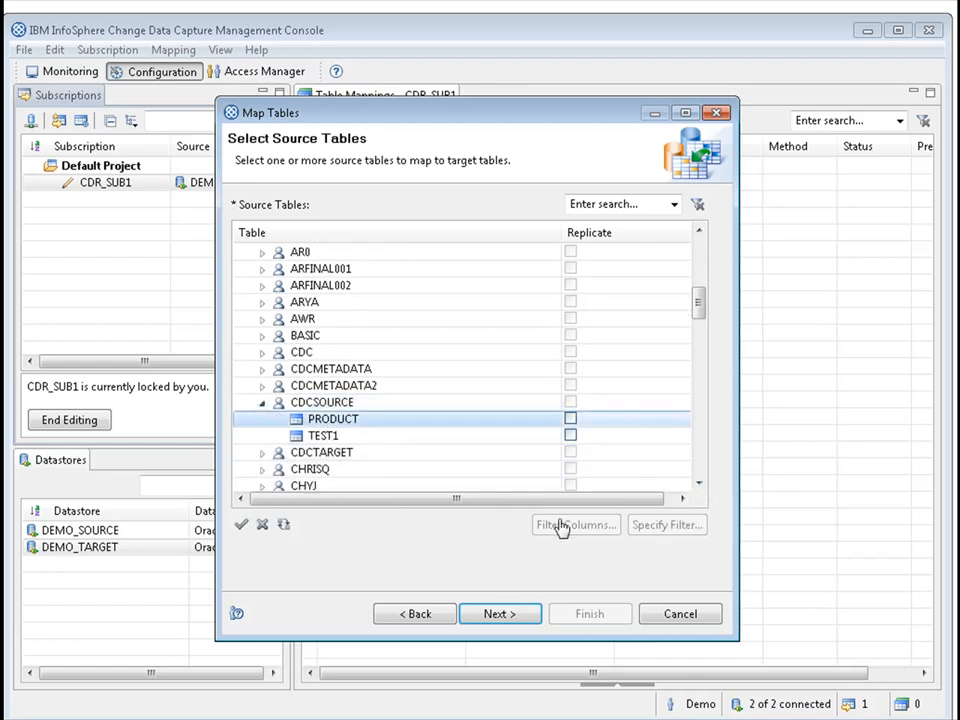
pyautogui.click(570, 418)
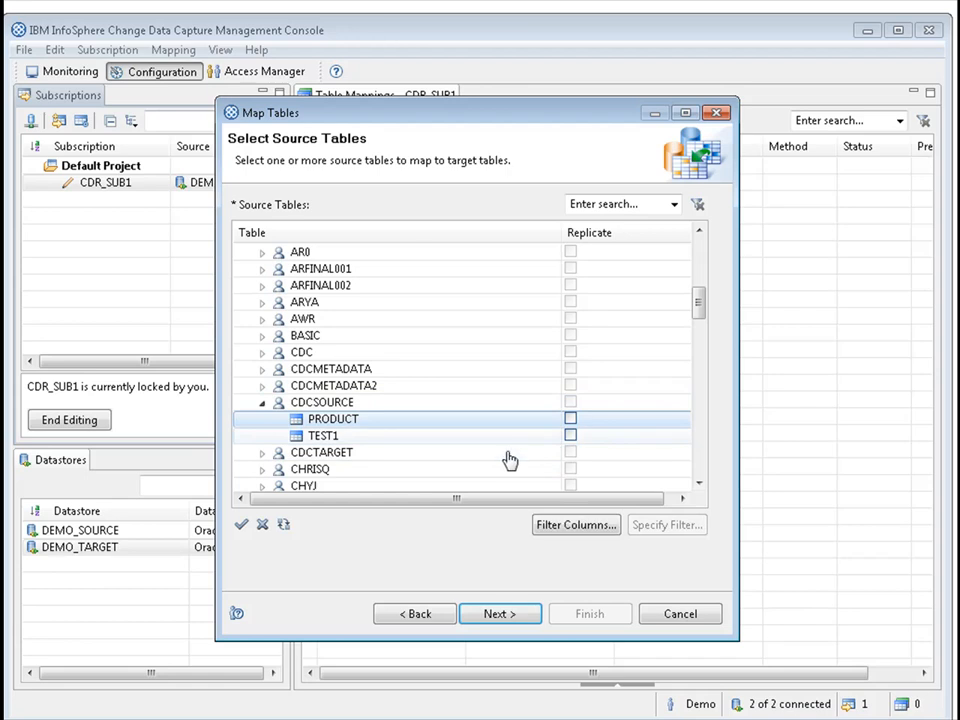
pyautogui.click(505, 618)
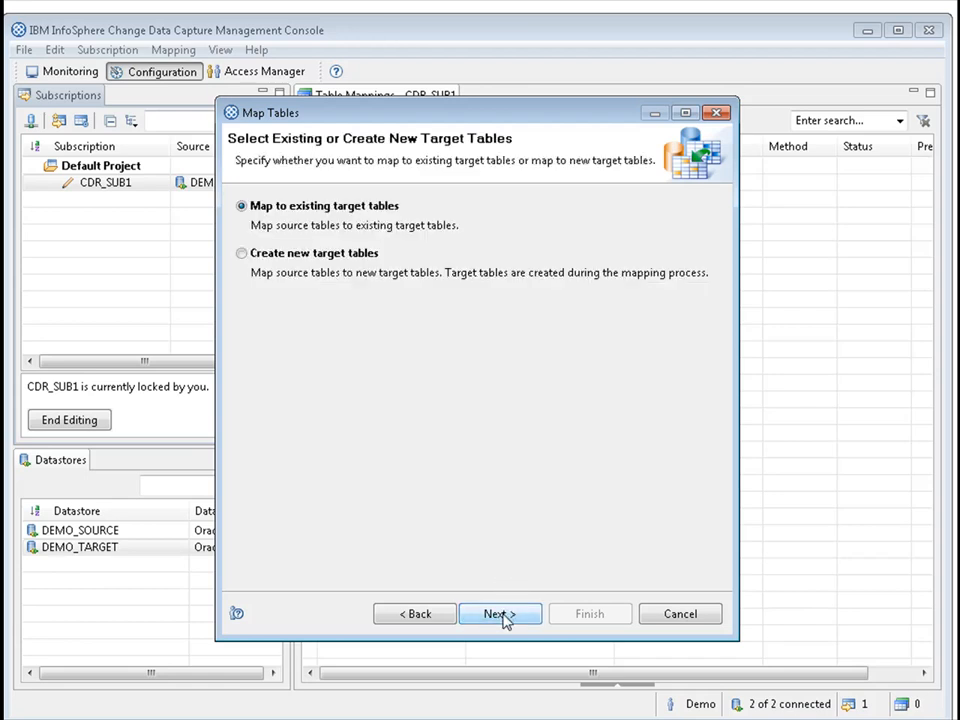
# Choose mapping to existing target tables and refresh the table list of the CDCTARGET schema.
pyautogui.click(500, 615)
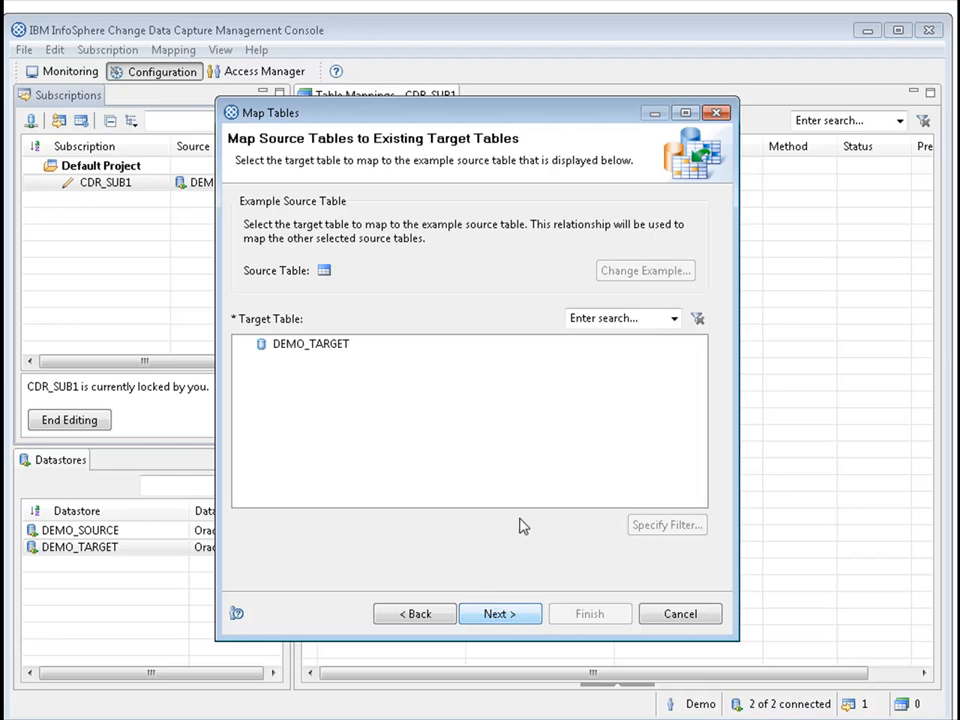
pyautogui.moveTo(703, 505); pyautogui.dragTo(703, 508)
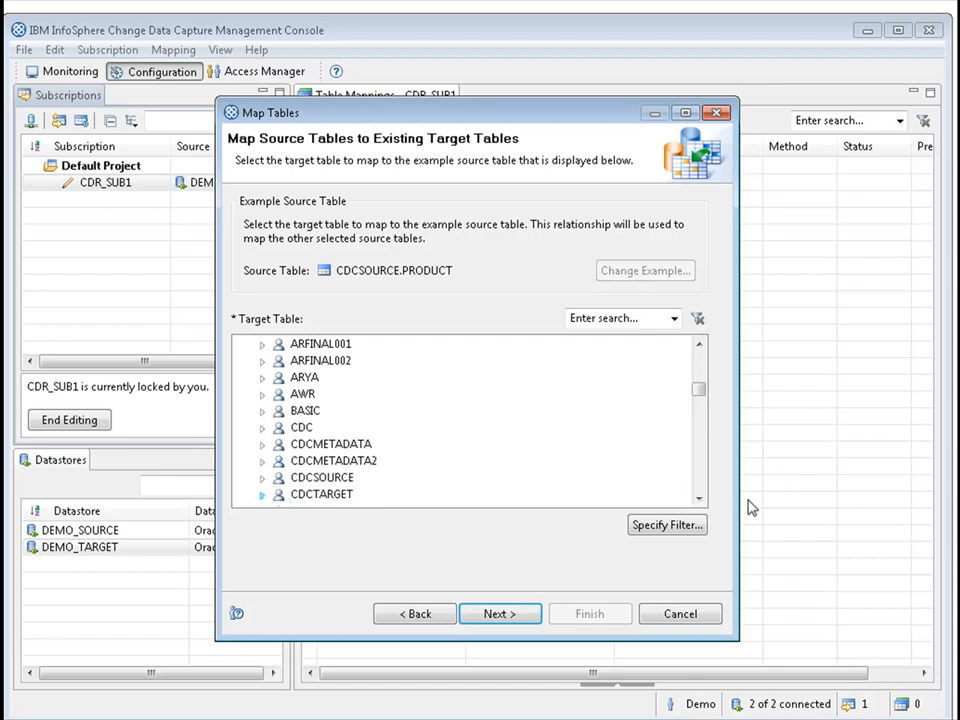
pyautogui.click(700, 499)
pyautogui.click(700, 499)
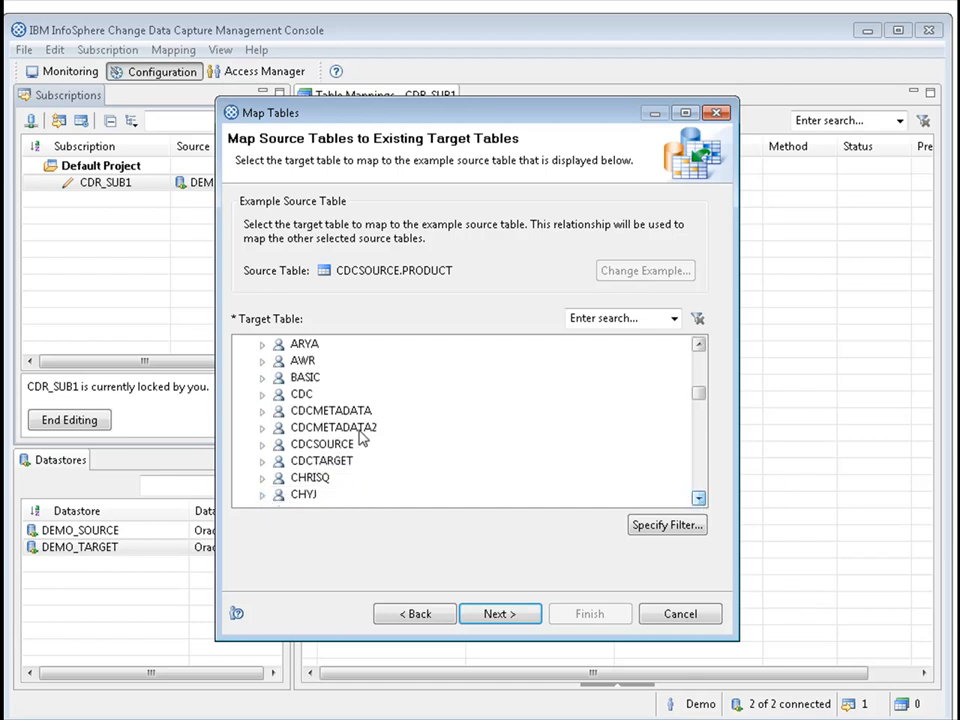
pyautogui.click(262, 462)
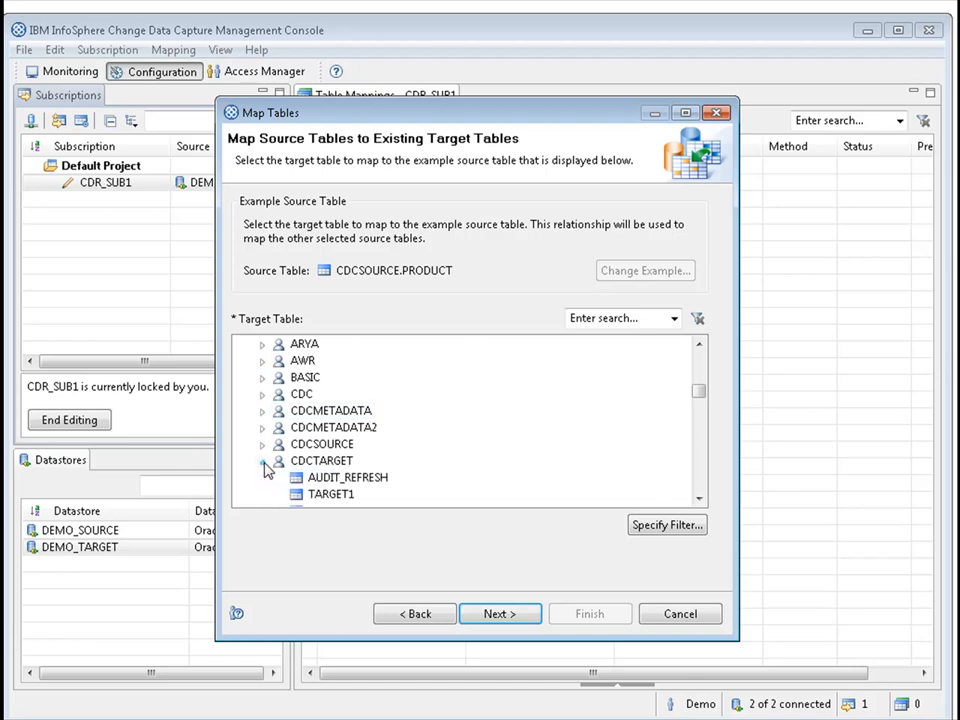
pyautogui.rightClick(323, 463)
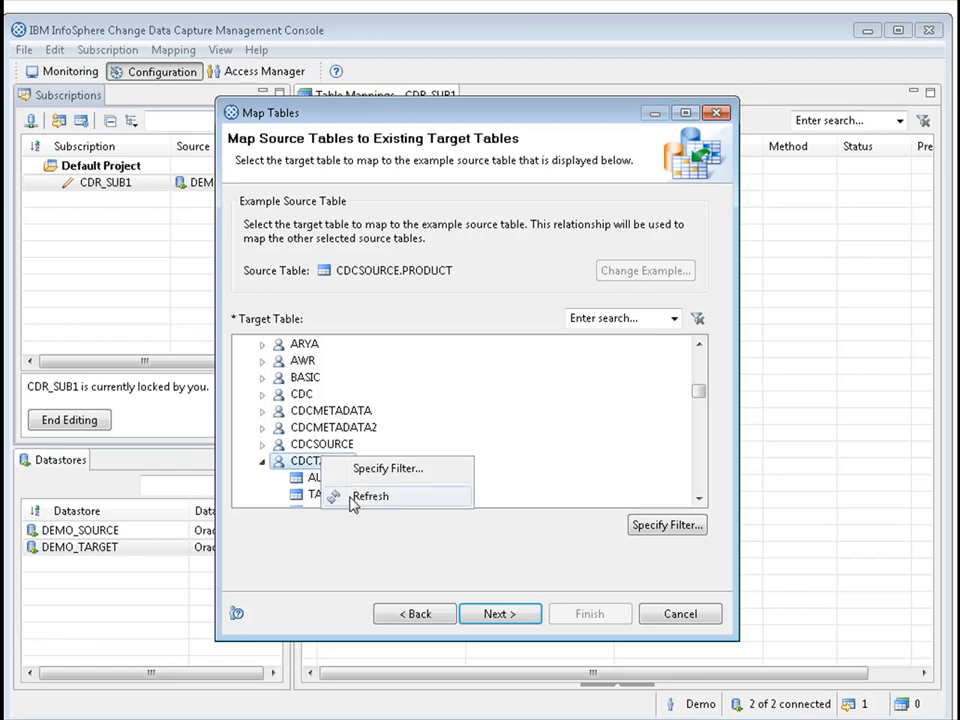
pyautogui.click(330, 496)
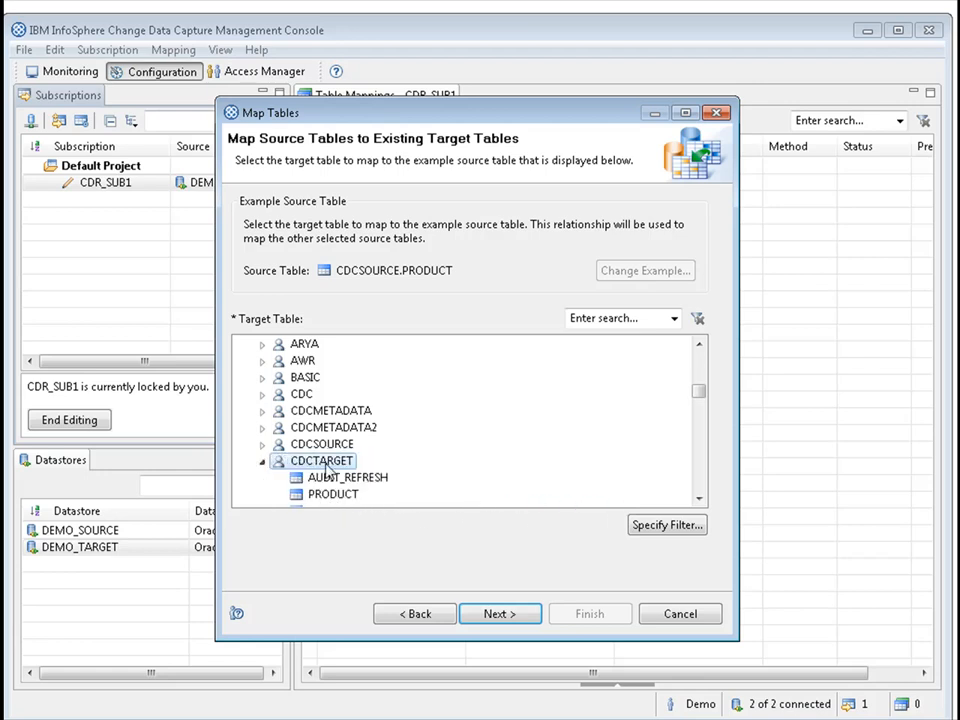
# Map the source table to CDCTARGET's PRODUCT table and finish the mapping with the mirror replication method.
pyautogui.click(339, 500)
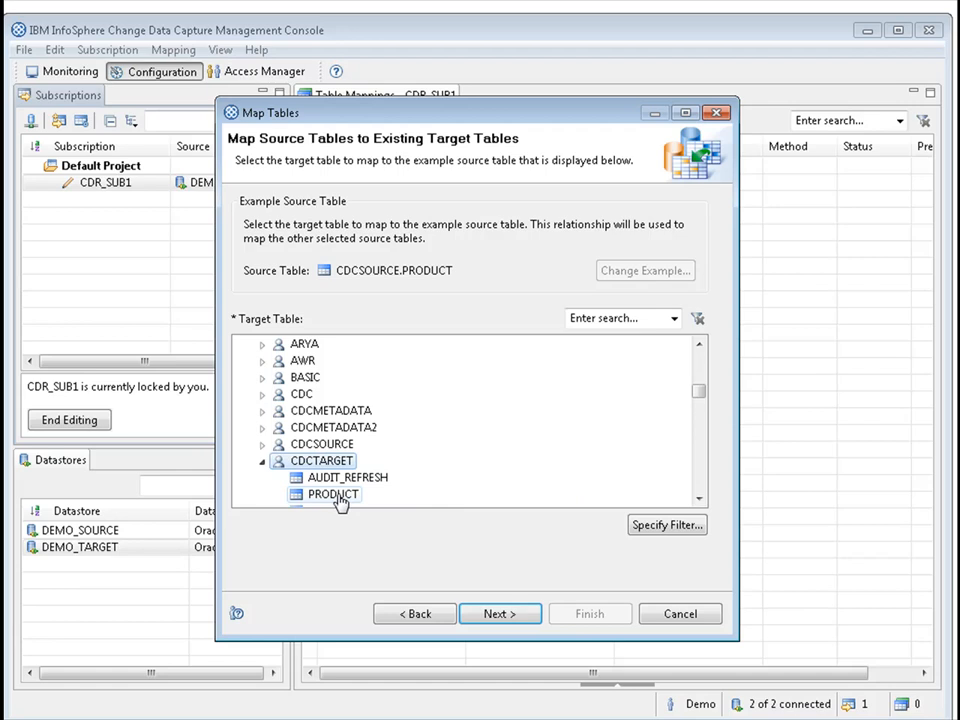
pyautogui.click(494, 614)
pyautogui.click(528, 615)
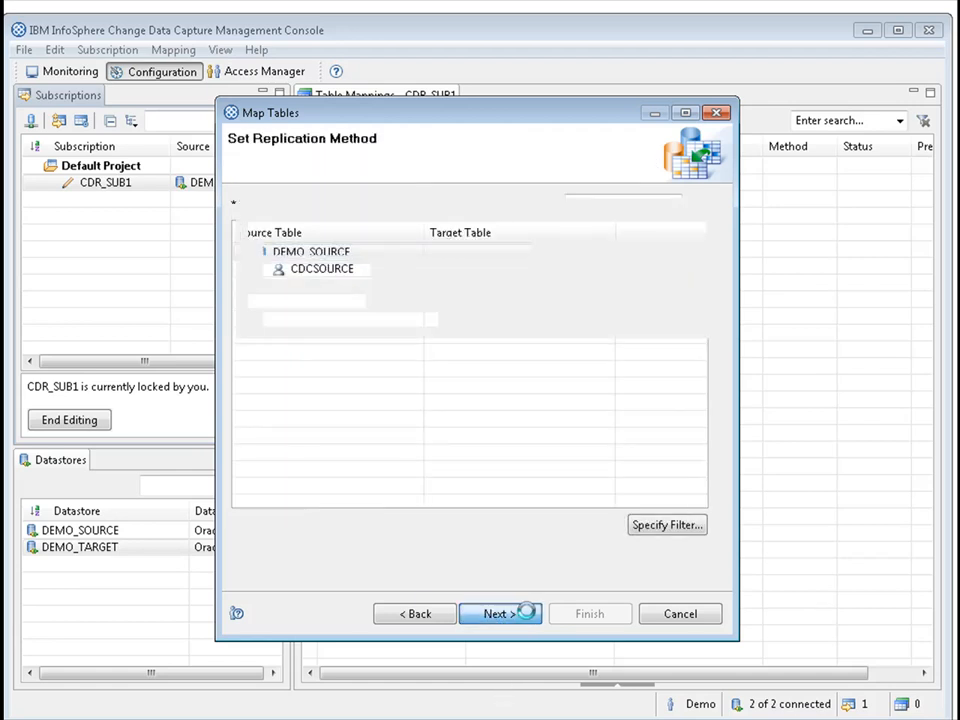
pyautogui.click(530, 615)
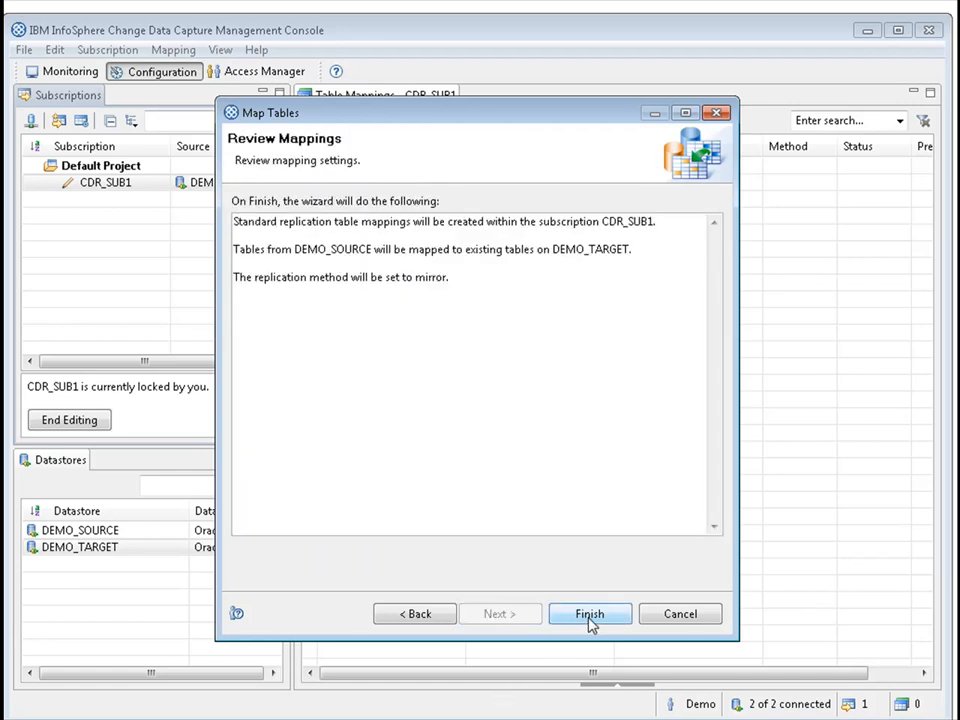
pyautogui.click(589, 614)
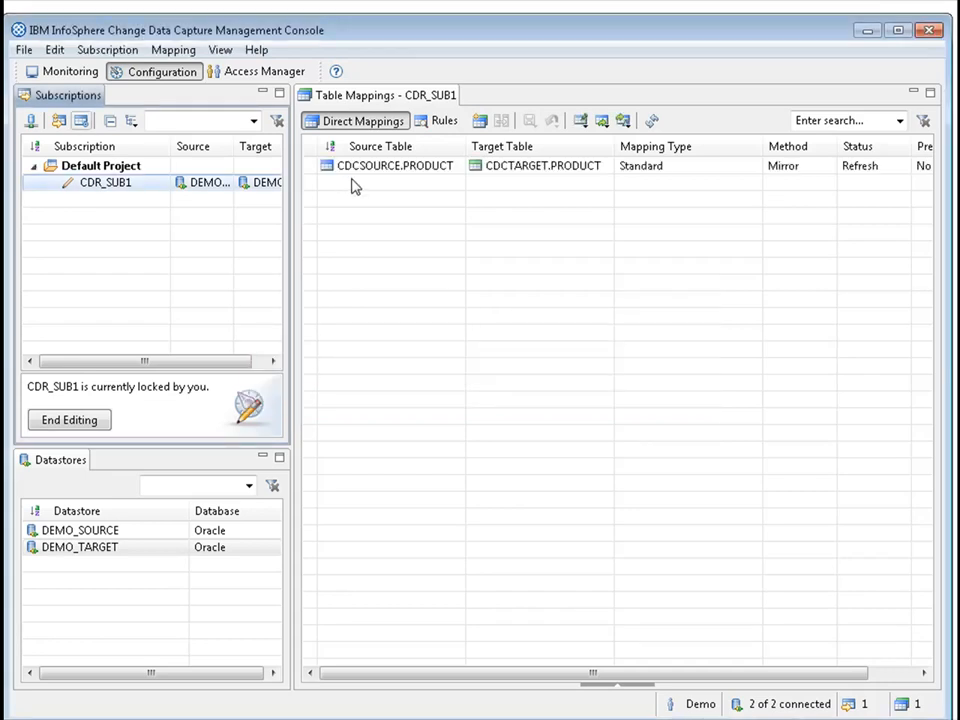
# Open the conflict detection settings of the CDCSOURCE.PRODUCT to CDCTARGET.PRODUCT mapping and enlarge the details area.
pyautogui.doubleClick(424, 170)
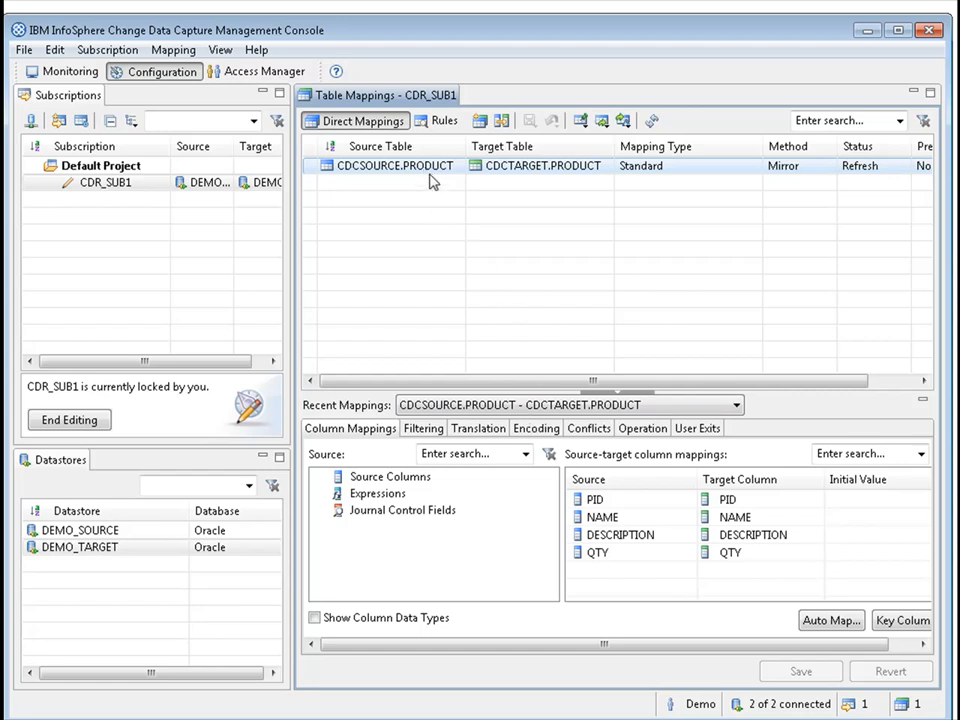
pyautogui.click(590, 429)
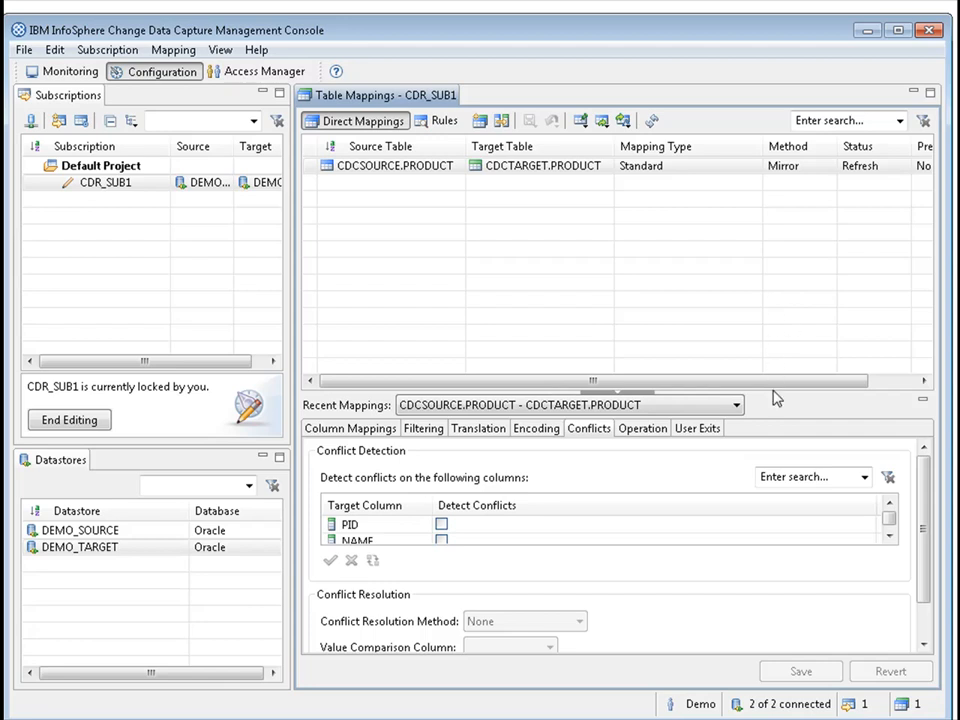
pyautogui.moveTo(772, 390); pyautogui.dragTo(776, 267)
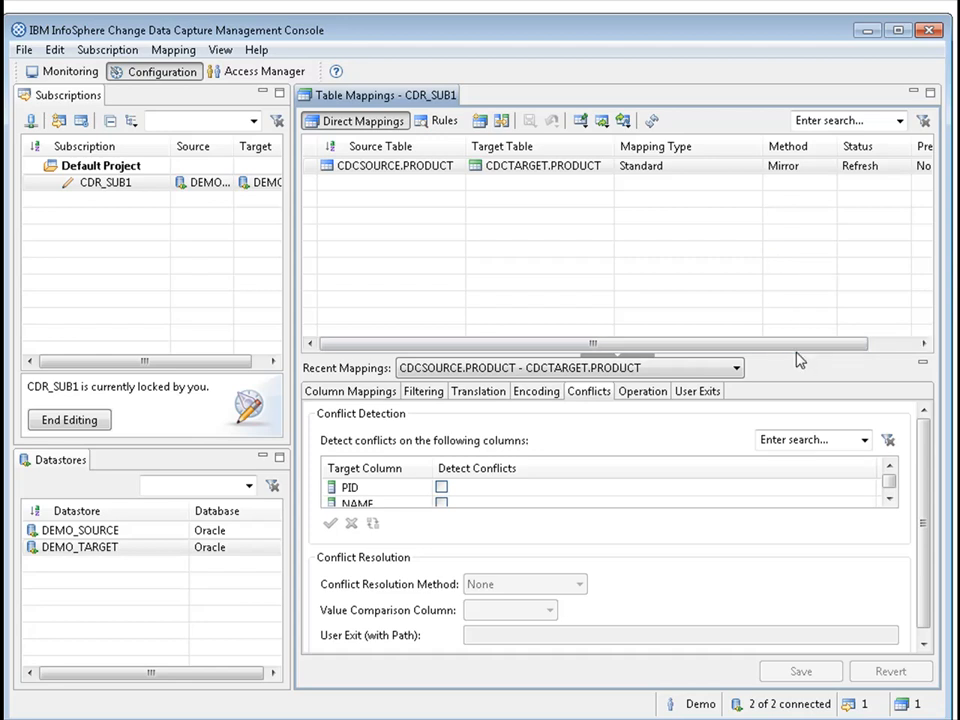
# Enable conflict detection on the PID, NAME, DESCRIPTION and QTY target columns of the CDCSOURCE.PRODUCT to CDCTARGET.PRODUCT mapping.
pyautogui.moveTo(800, 354); pyautogui.dragTo(800, 274)
pyautogui.moveTo(791, 357); pyautogui.dragTo(788, 262)
pyautogui.click(441, 487)
pyautogui.click(887, 498)
pyautogui.click(887, 498)
pyautogui.click(441, 487)
pyautogui.click(888, 466)
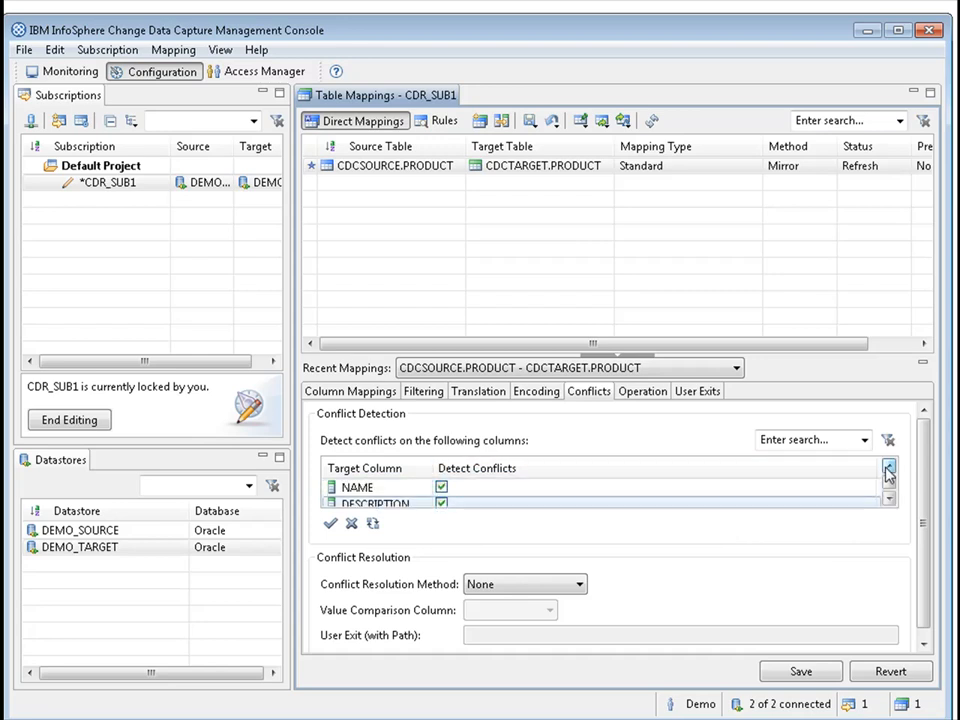
pyautogui.click(887, 498)
pyautogui.click(887, 498)
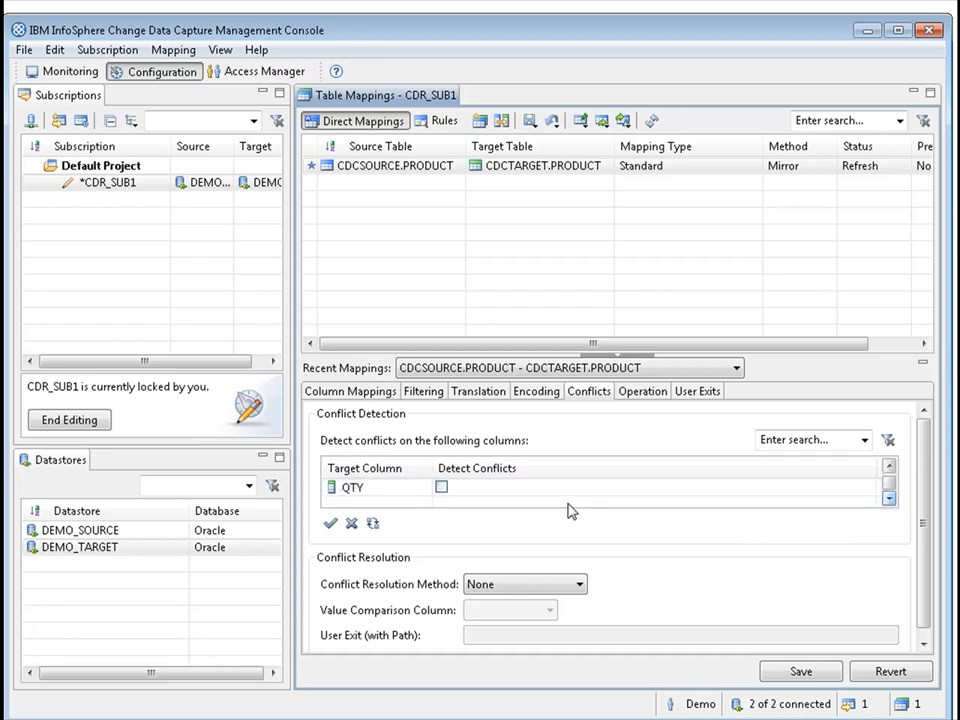
pyautogui.click(441, 487)
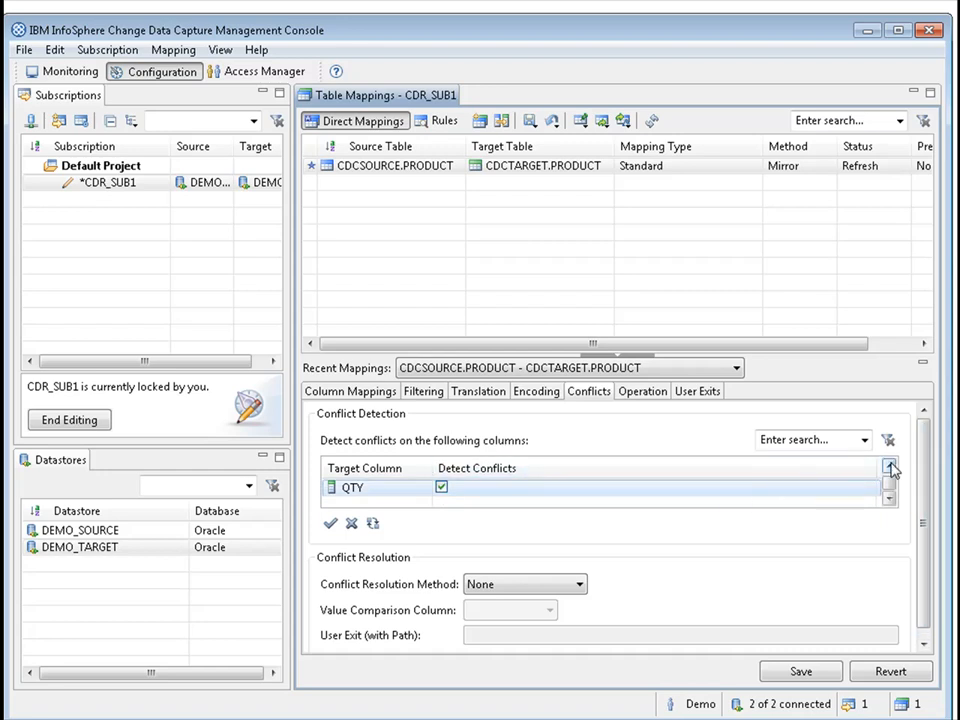
pyautogui.click(889, 466)
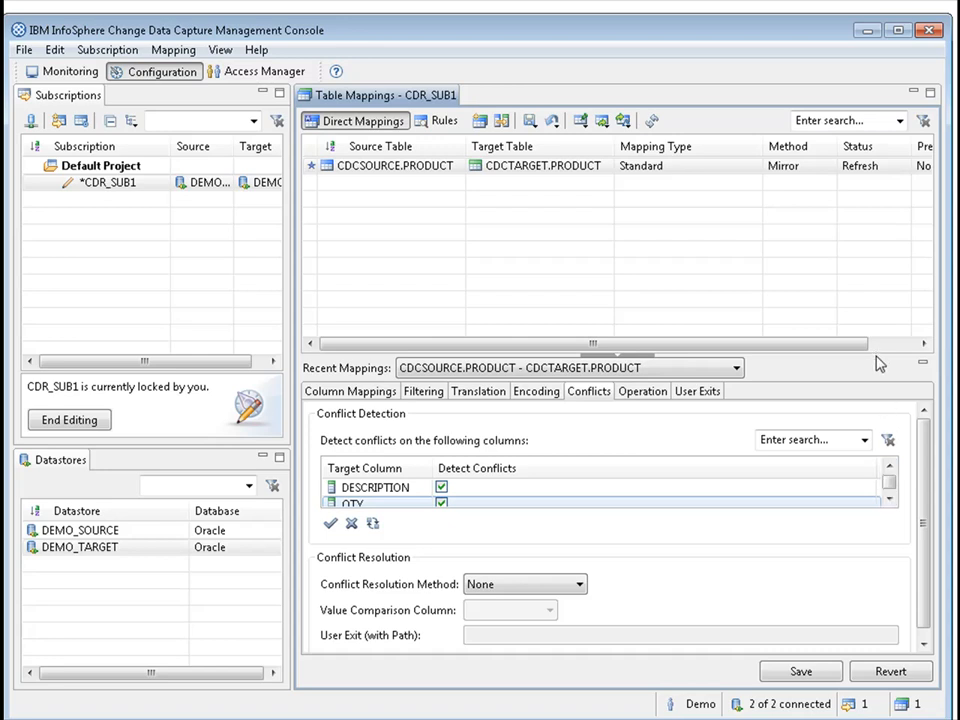
# Save the mapping with Source Wins as its conflict resolution method and end editing of subscription CDR_SUB1.
pyautogui.moveTo(874, 354); pyautogui.dragTo(881, 251)
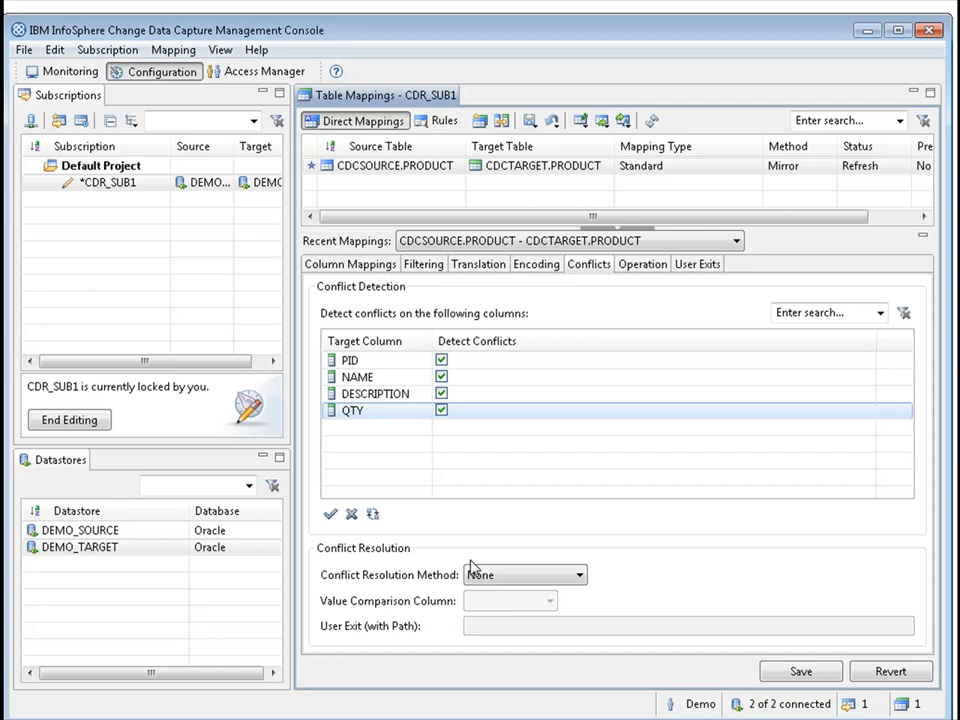
pyautogui.click(515, 582)
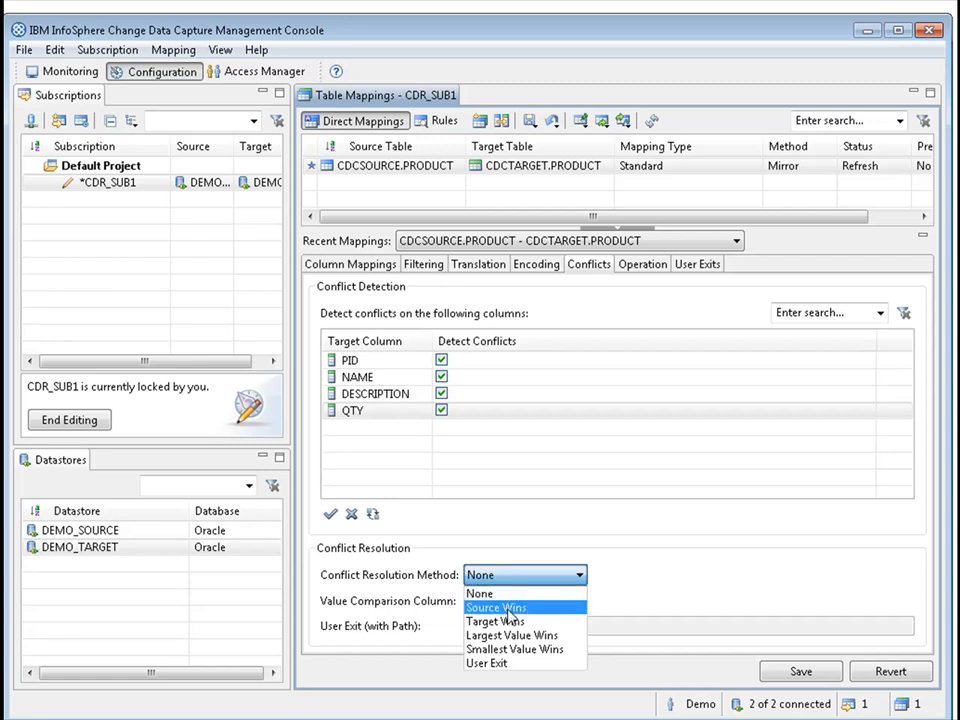
pyautogui.click(510, 609)
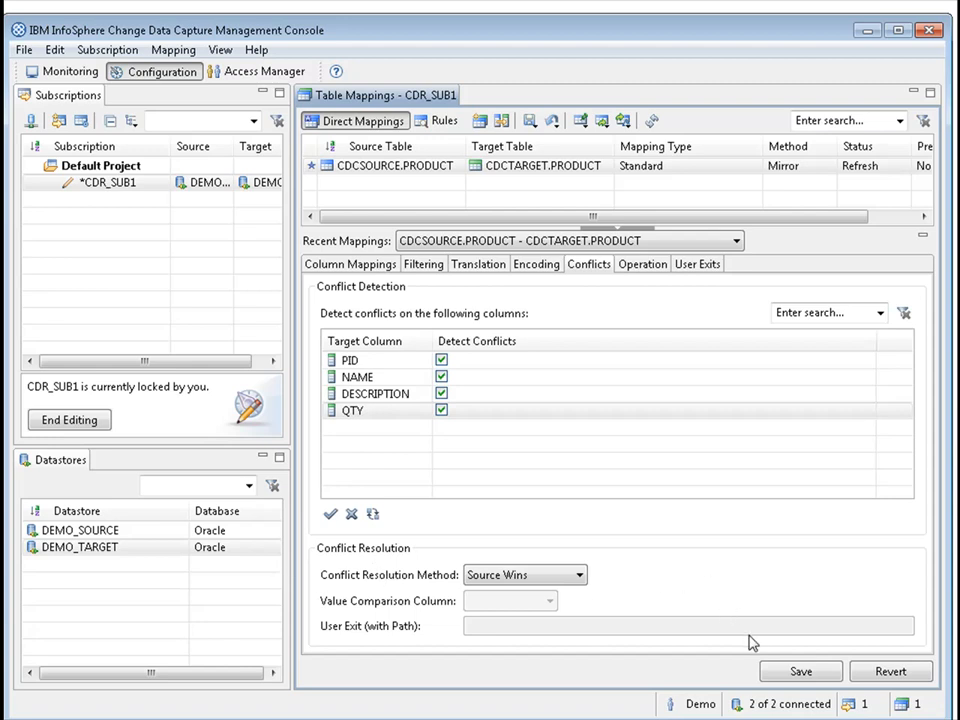
pyautogui.click(801, 672)
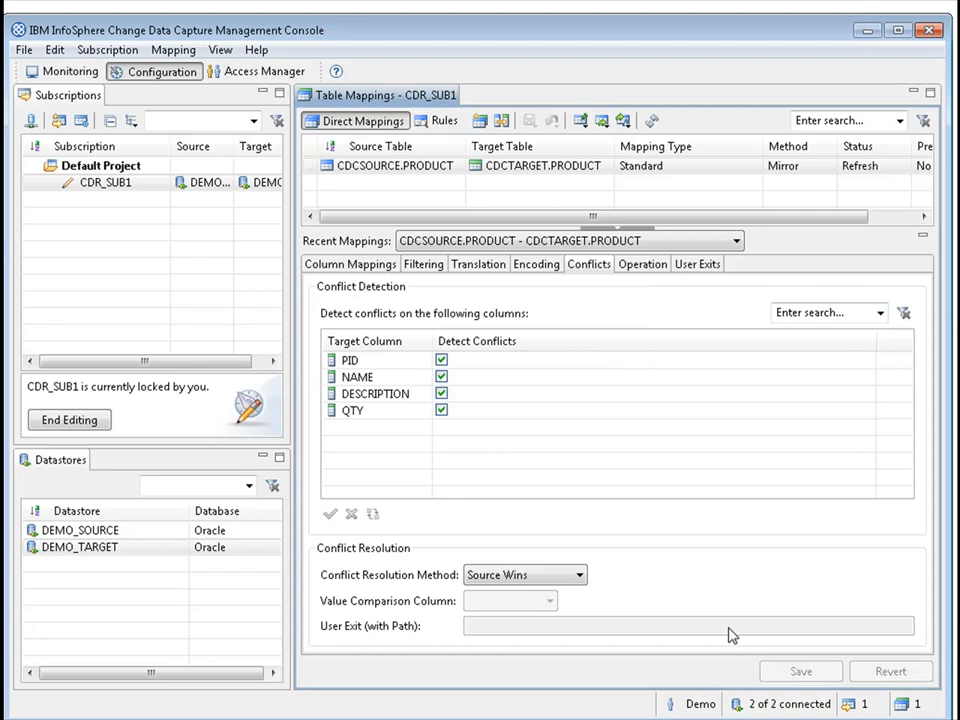
pyautogui.click(69, 420)
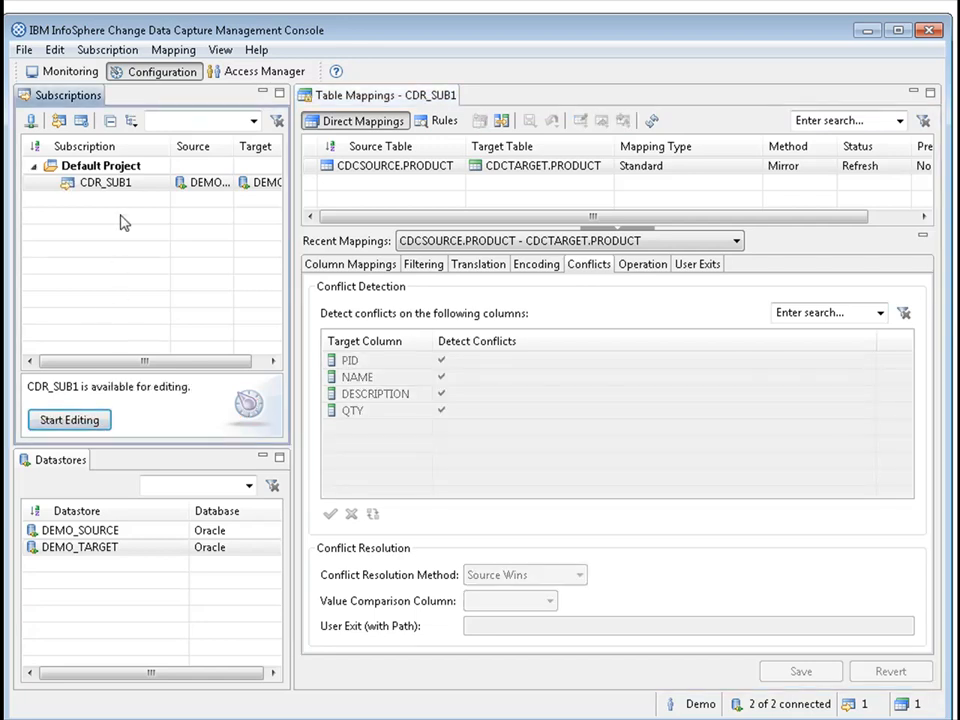
# Create a subscription named CDC_SUB2 in the Default Project with DEMO_TARGET as source datastore and DEMO_SOURCE as target datastore.
pyautogui.rightClick(141, 226)
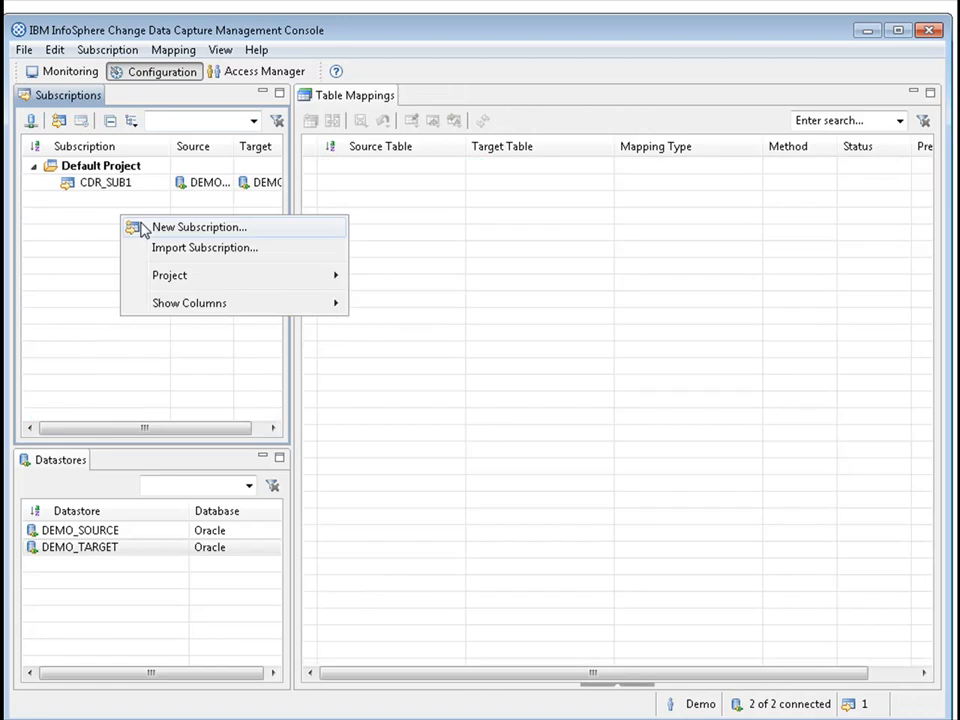
pyautogui.click(141, 227)
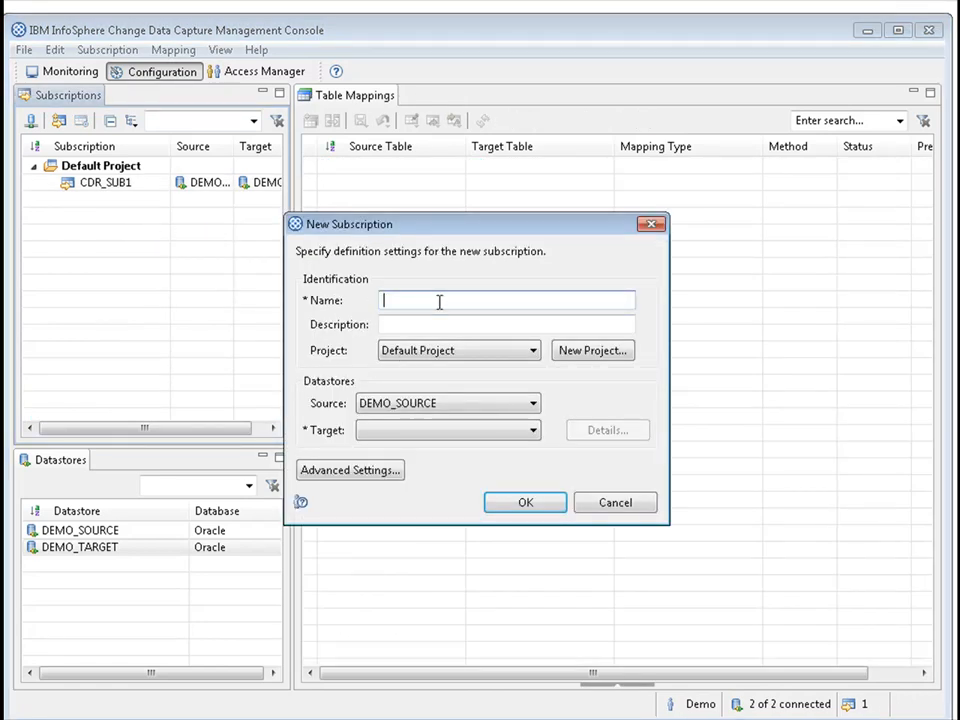
pyautogui.write('CDC_SUB2')
pyautogui.click(478, 404)
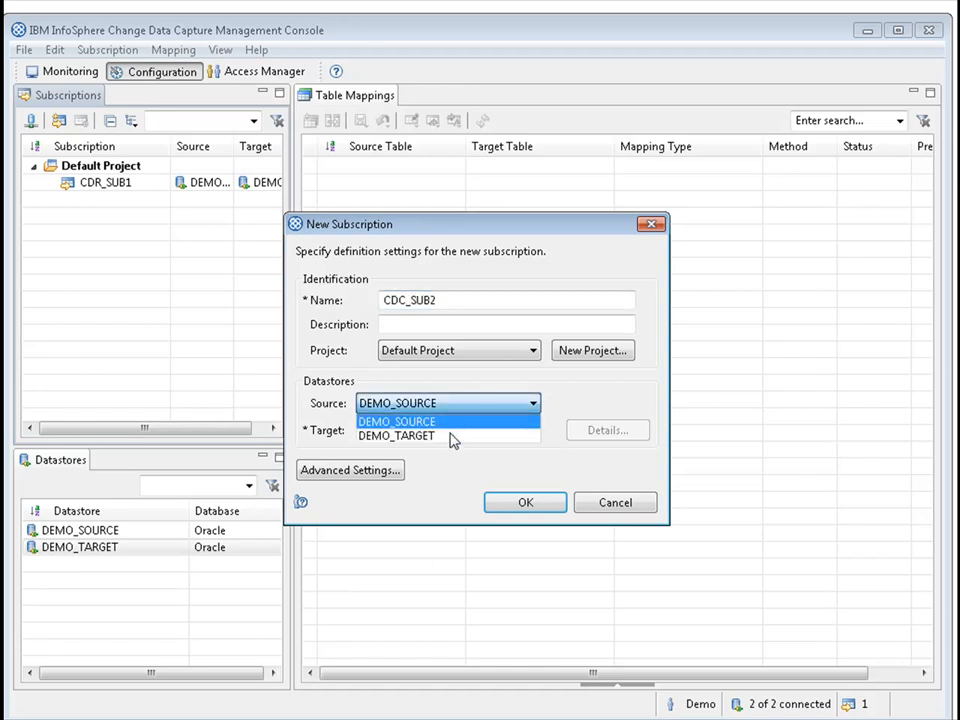
pyautogui.click(452, 436)
pyautogui.click(474, 433)
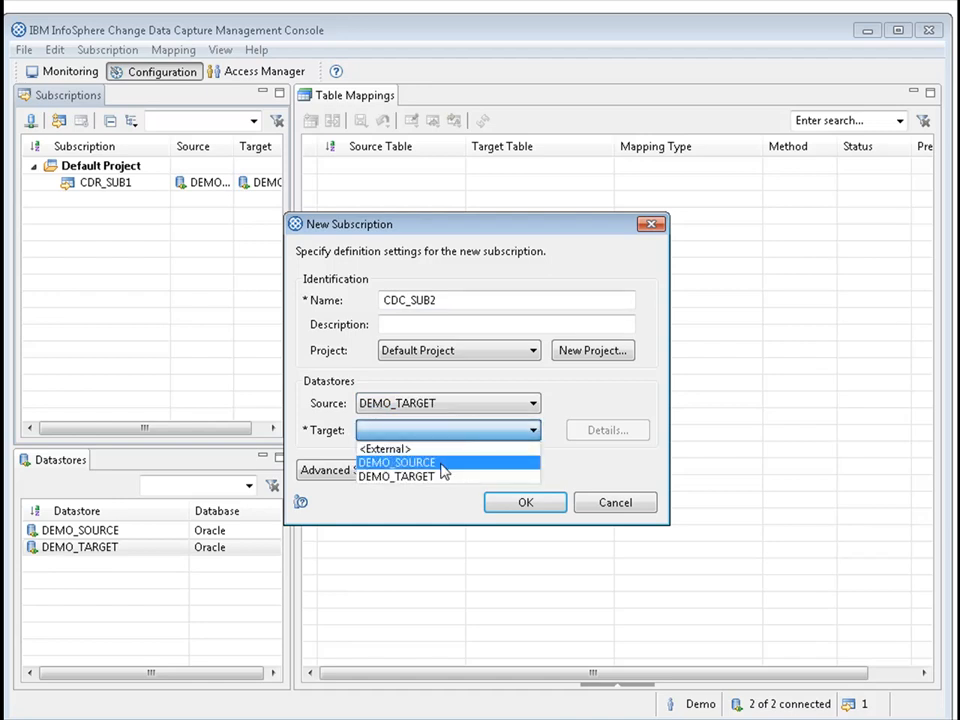
pyautogui.click(440, 463)
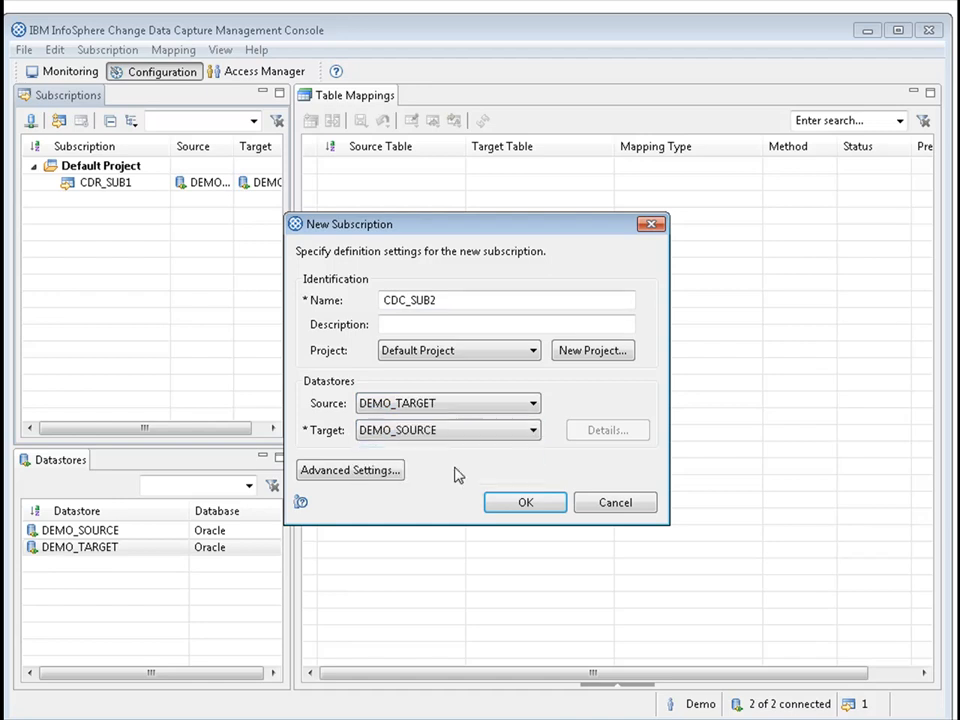
pyautogui.click(521, 503)
# Start a standard one-to-one table mapping for CDC_SUB2 and mark the PRODUCT table in the CDCTARGET schema for replication.
pyautogui.click(604, 393)
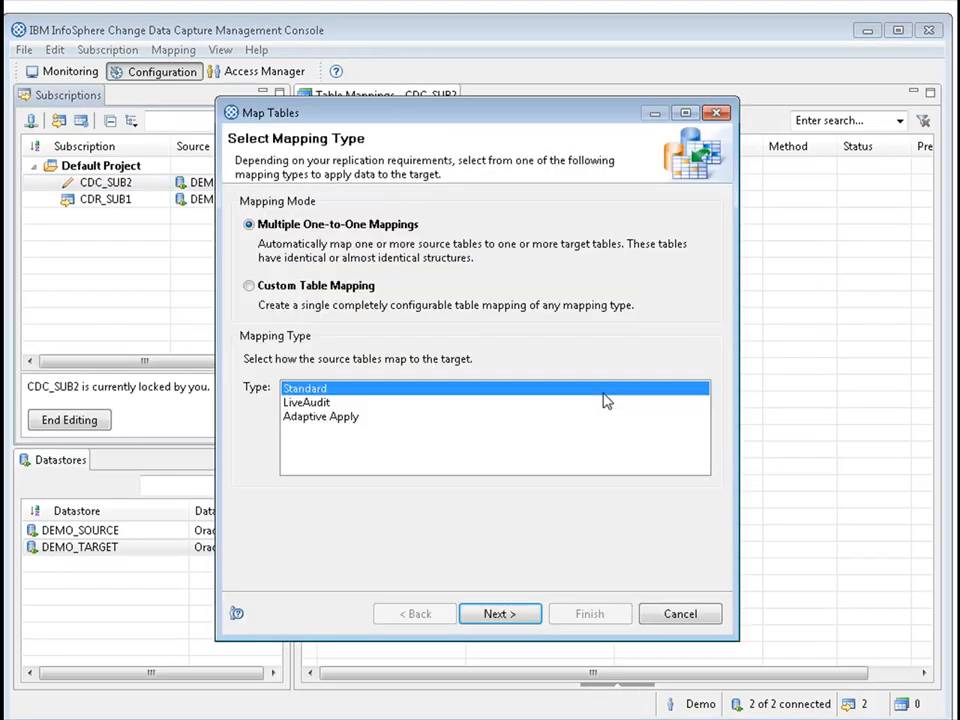
pyautogui.click(496, 616)
pyautogui.moveTo(702, 268); pyautogui.dragTo(700, 320)
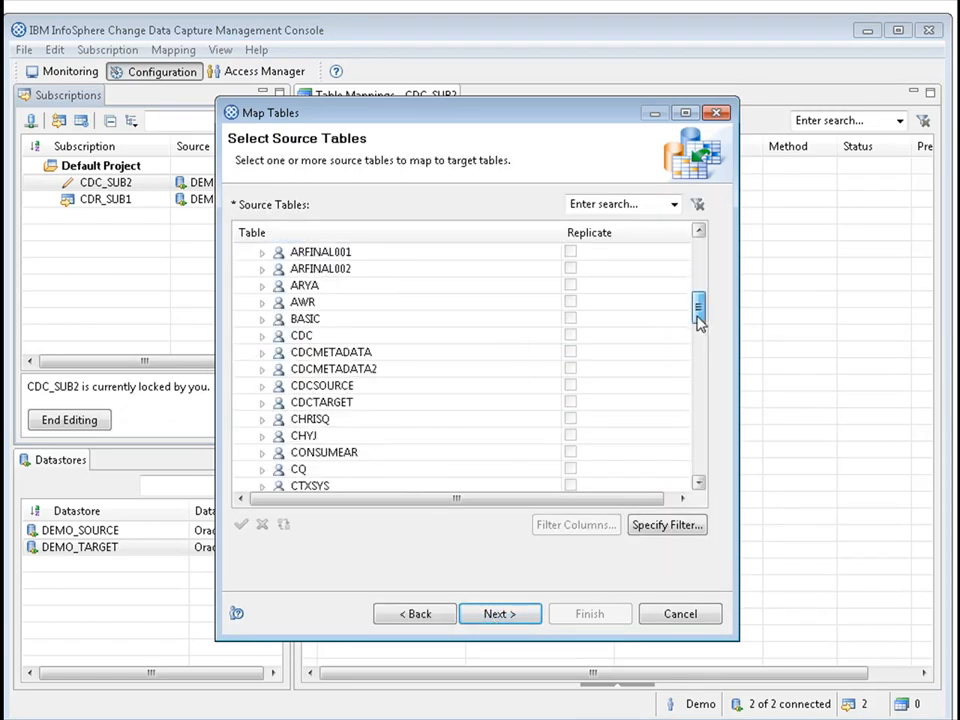
pyautogui.click(264, 403)
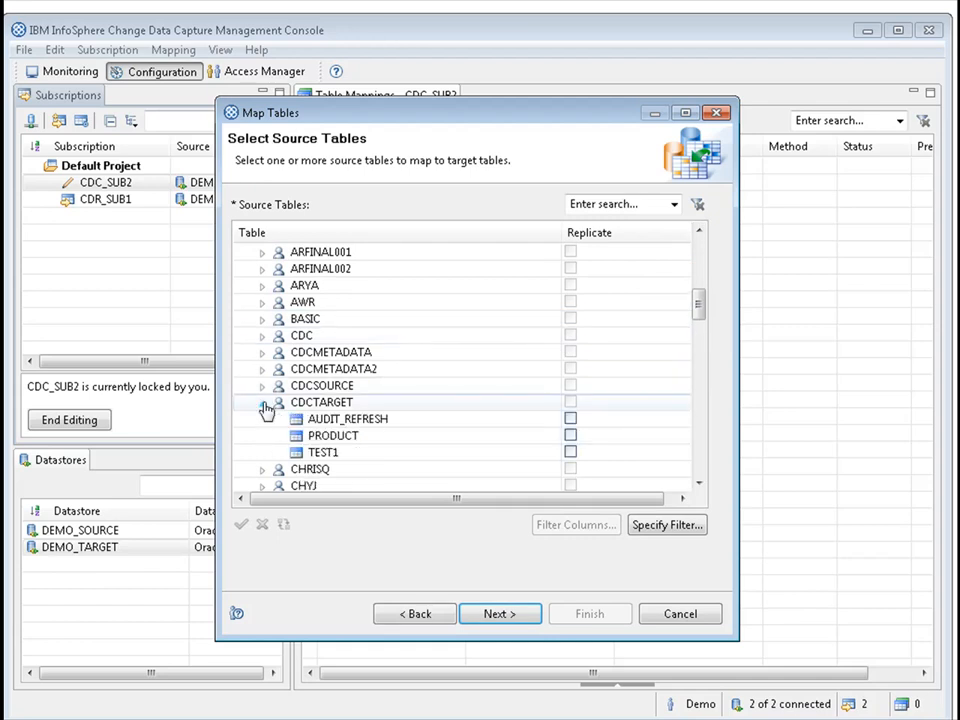
pyautogui.click(352, 437)
pyautogui.press('space')
pyautogui.click(504, 614)
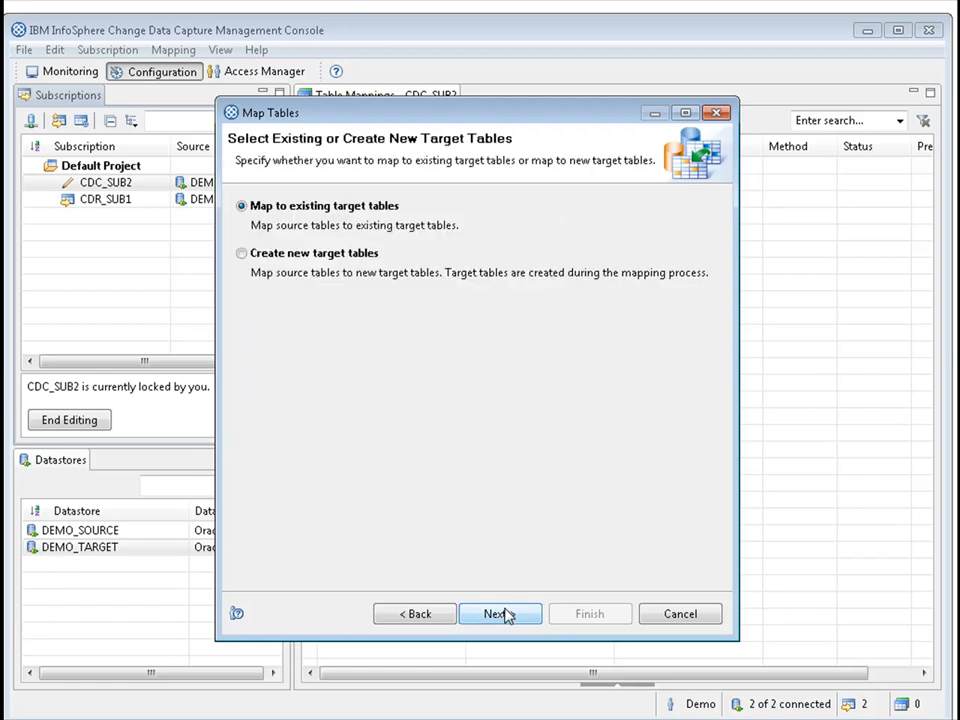
# Map the source table to the existing PRODUCT table in the CDCSOURCE schema and finish the mapping with the mirror replication method.
pyautogui.click(504, 614)
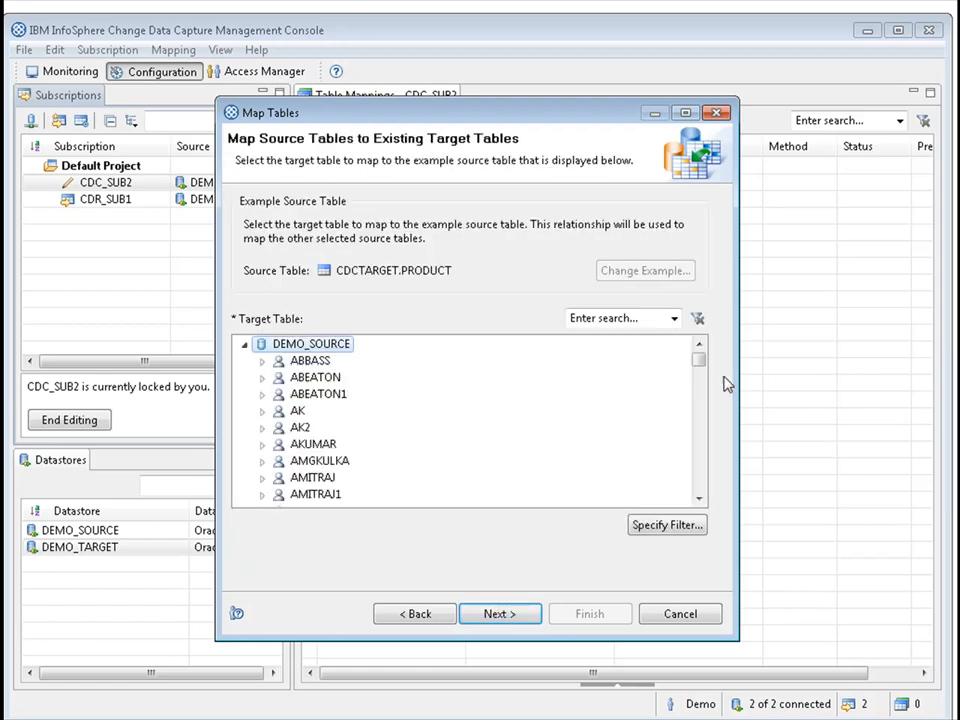
pyautogui.moveTo(702, 365); pyautogui.dragTo(701, 392)
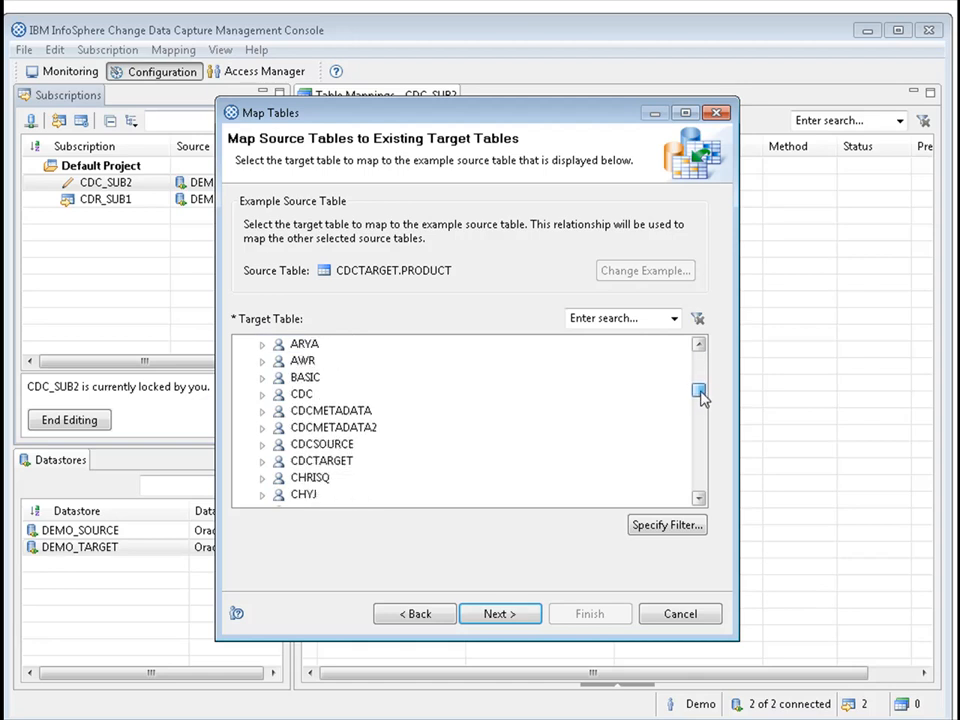
pyautogui.click(262, 444)
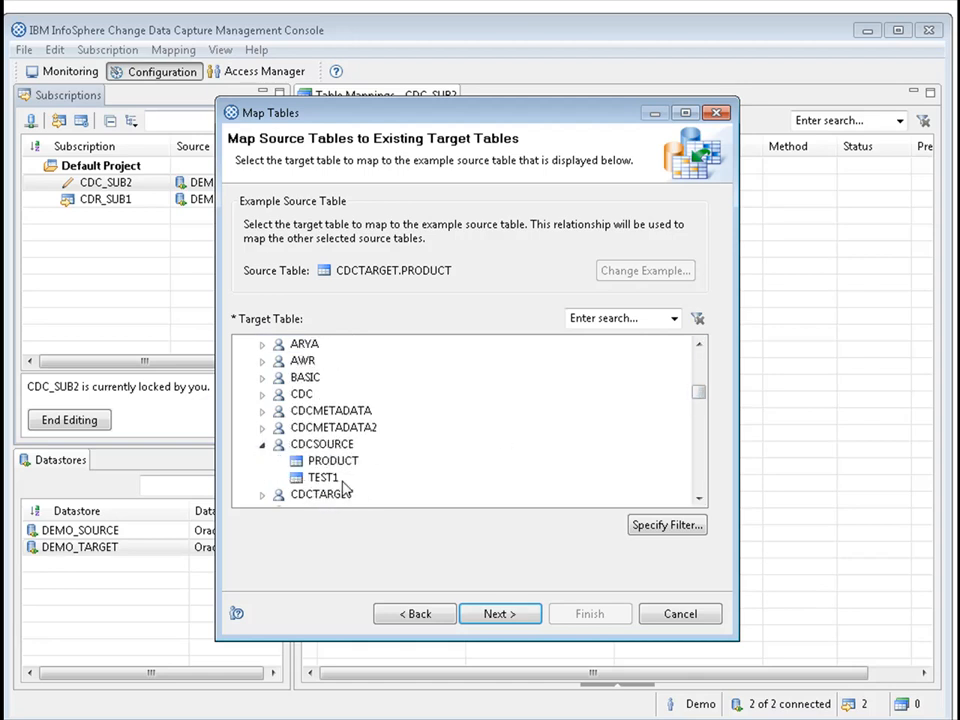
pyautogui.click(336, 463)
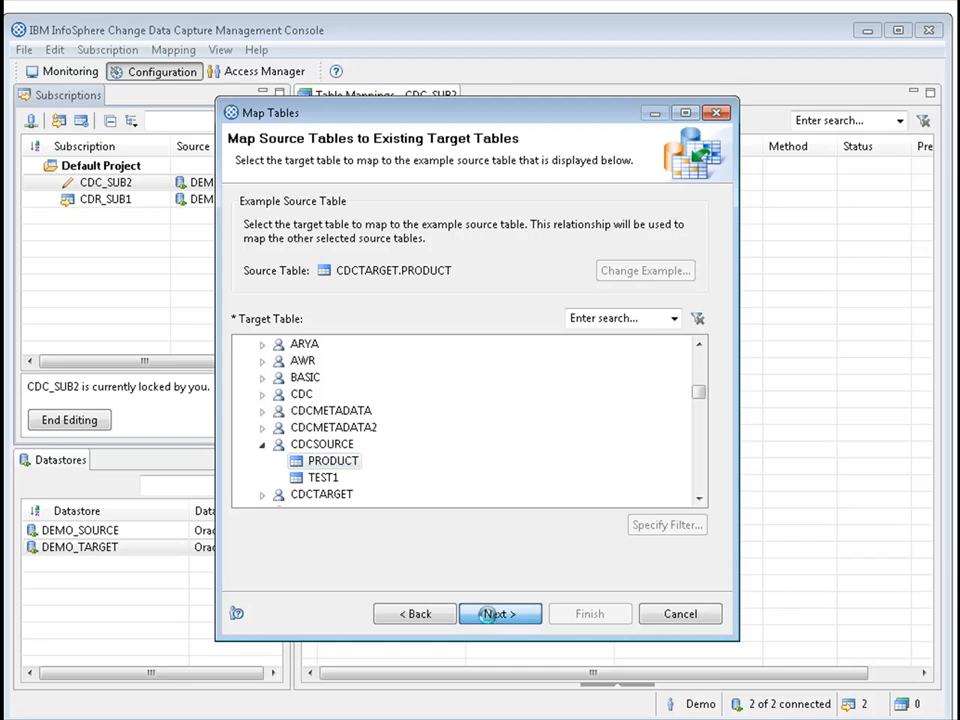
pyautogui.click(490, 618)
pyautogui.click(490, 618)
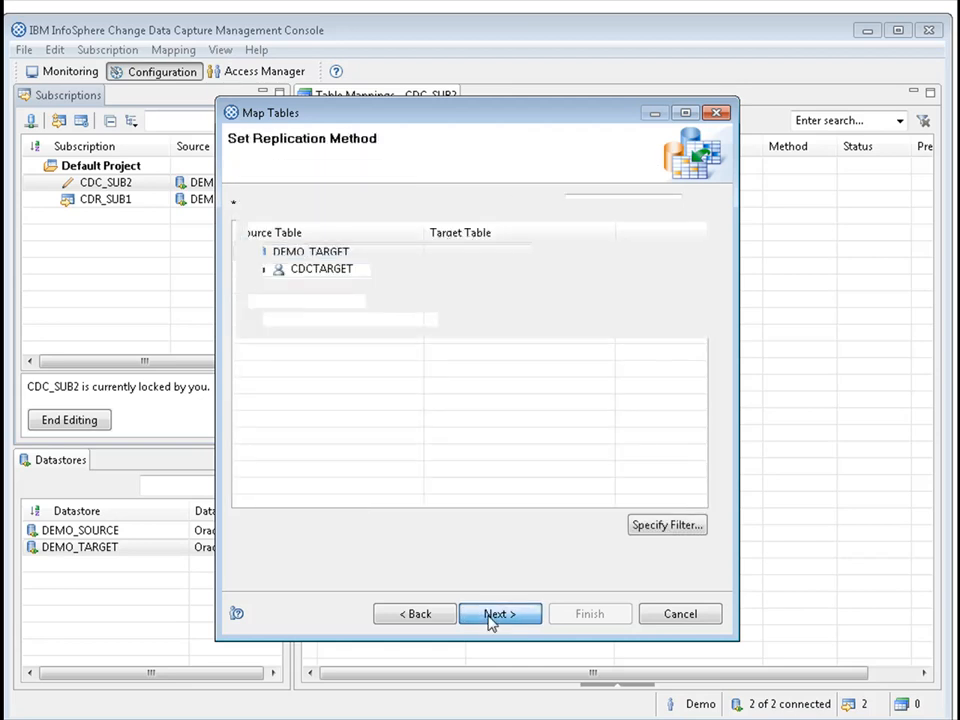
pyautogui.click(493, 617)
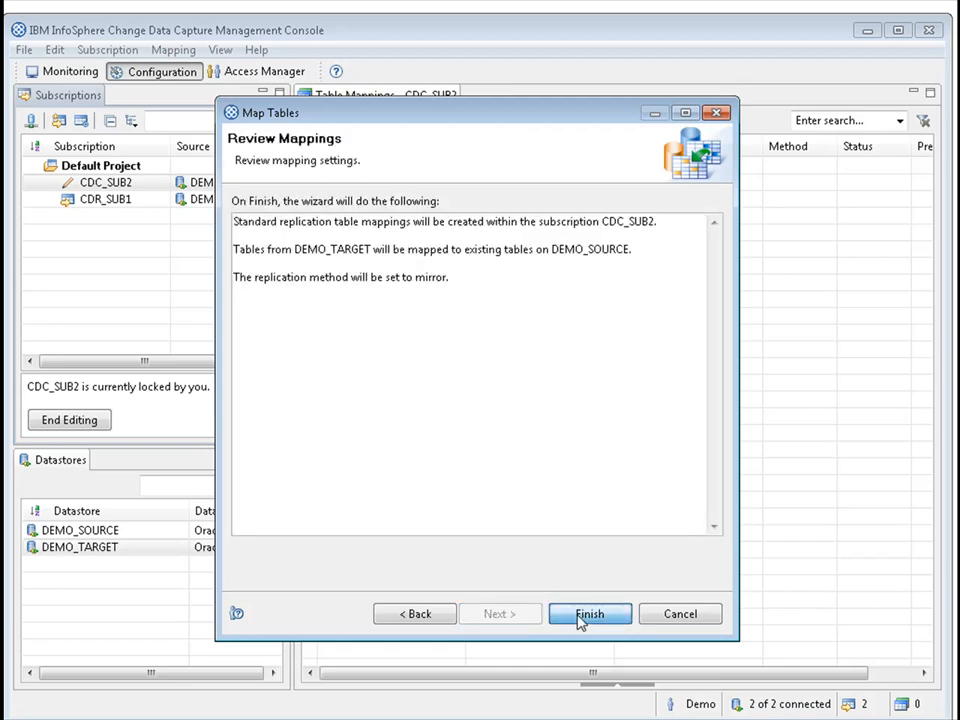
pyautogui.click(589, 614)
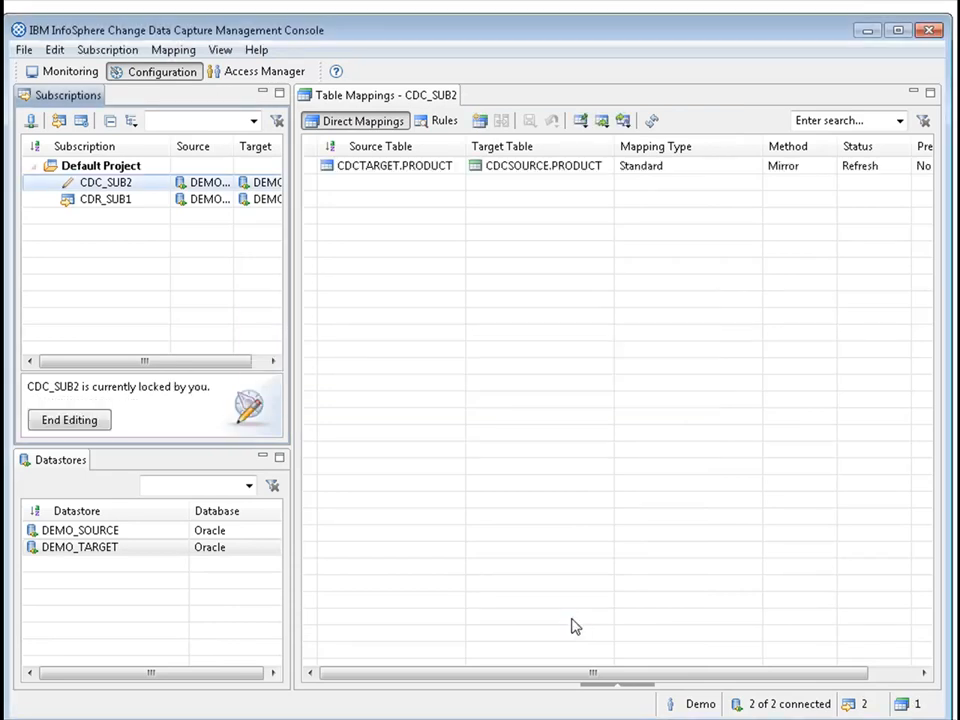
# Enable conflict detection on the PID, NAME, DESCRIPTION and QTY target columns of the CDCTARGET.PRODUCT to CDCSOURCE.PRODUCT mapping.
pyautogui.click(401, 170)
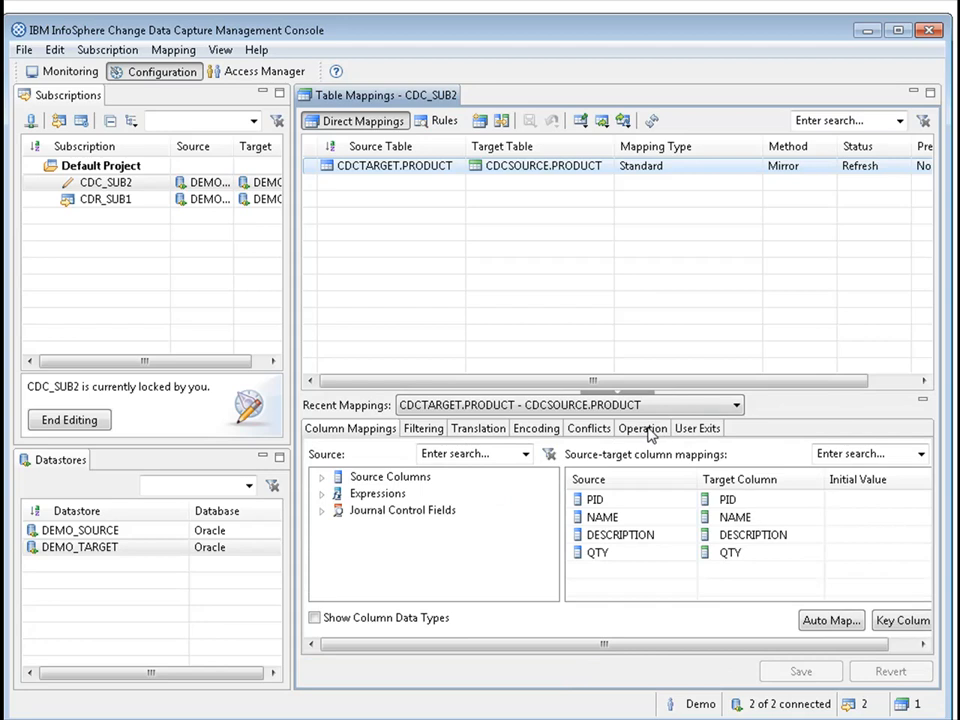
pyautogui.click(589, 428)
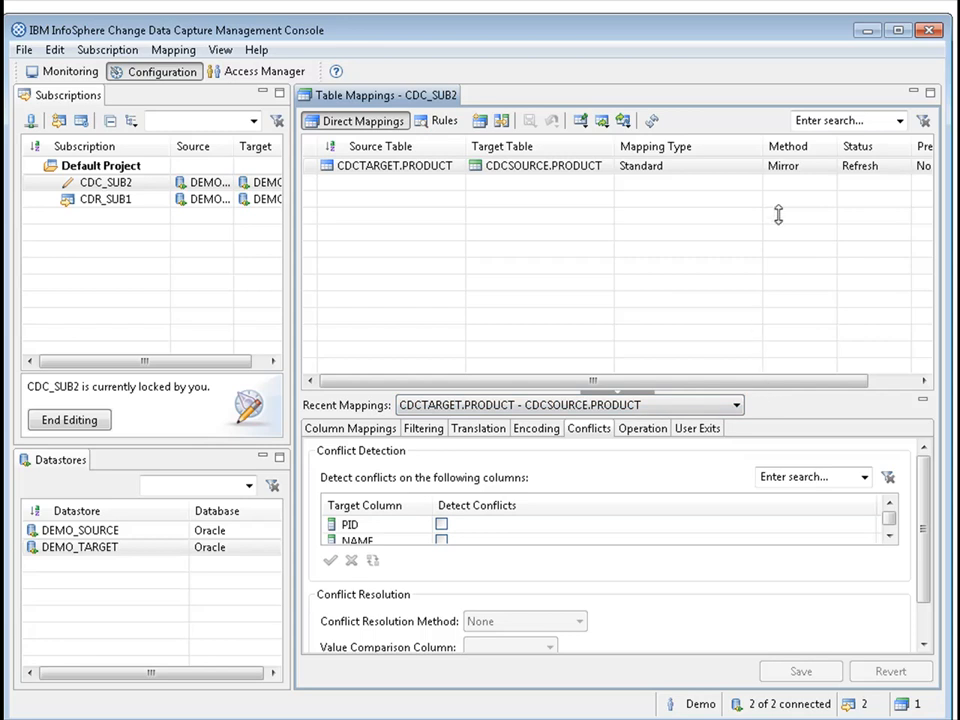
pyautogui.moveTo(778, 215); pyautogui.dragTo(778, 222)
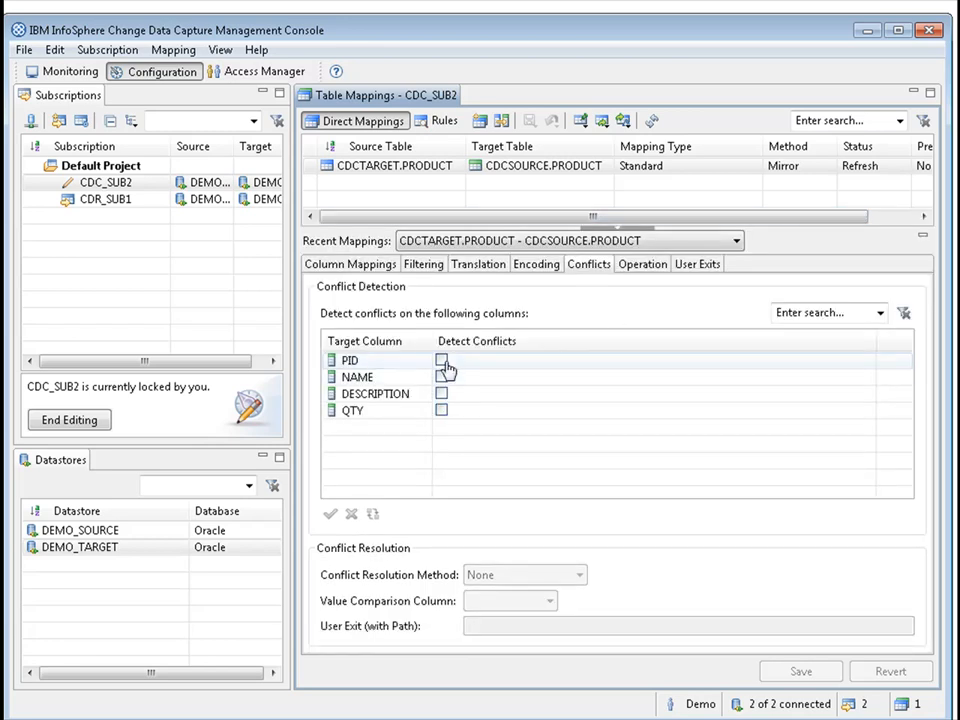
pyautogui.click(441, 360)
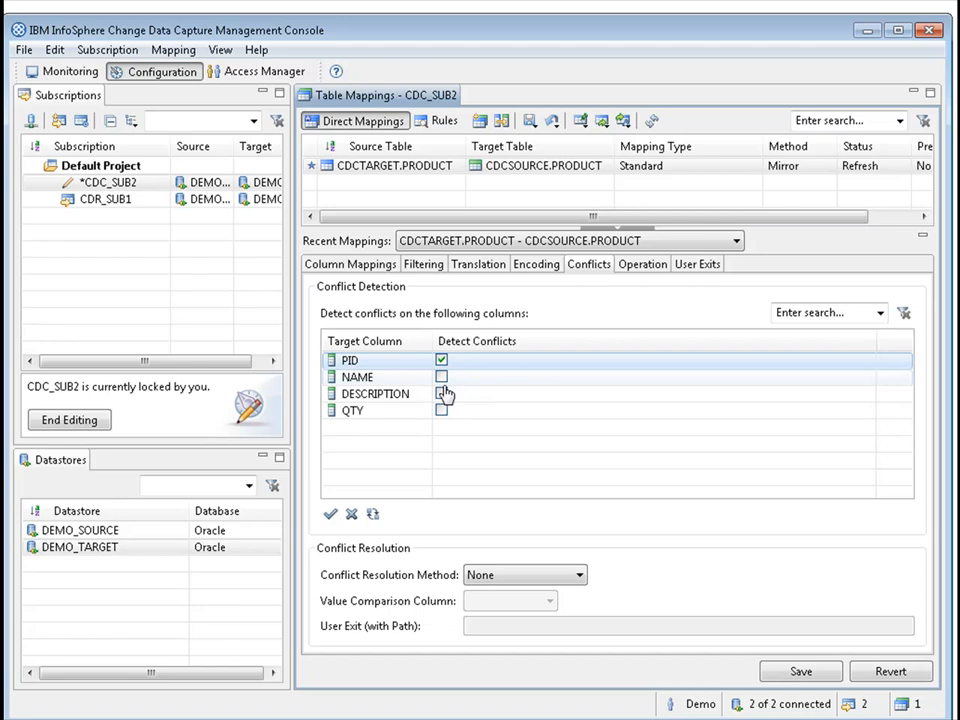
pyautogui.click(441, 377)
pyautogui.click(441, 393)
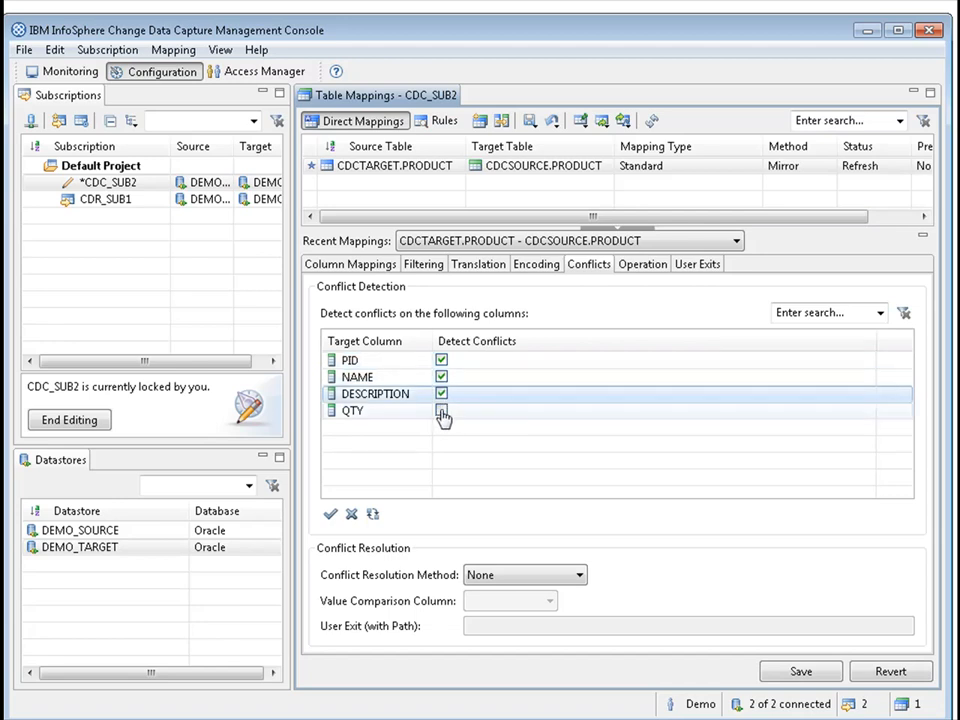
pyautogui.click(441, 410)
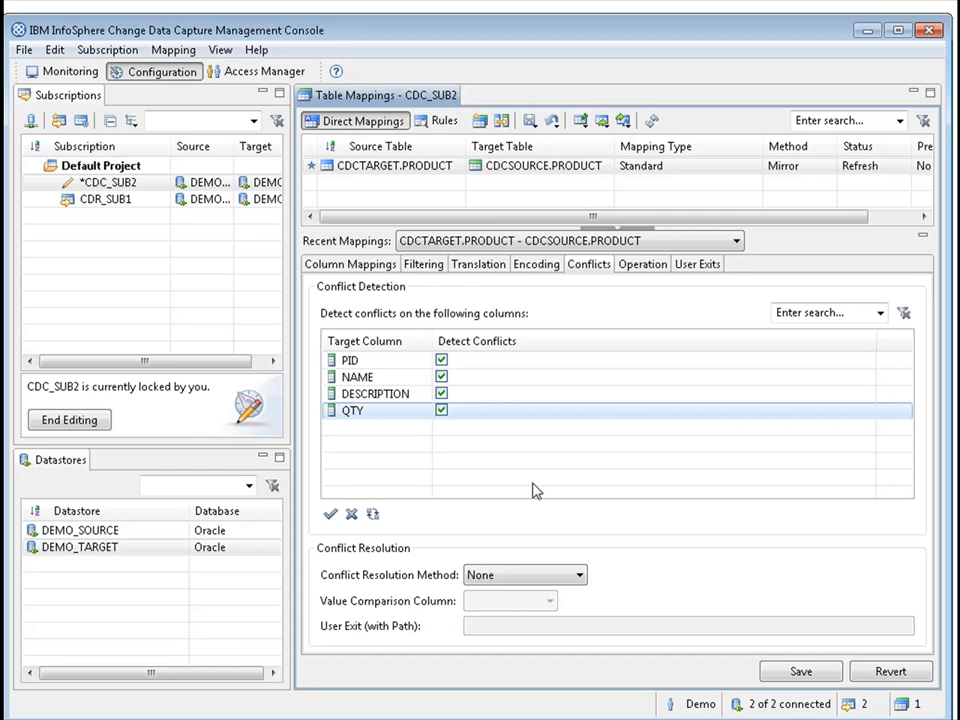
# Save the mapping with Target Wins as its conflict resolution method and end editing of subscription CDC_SUB2.
pyautogui.click(533, 582)
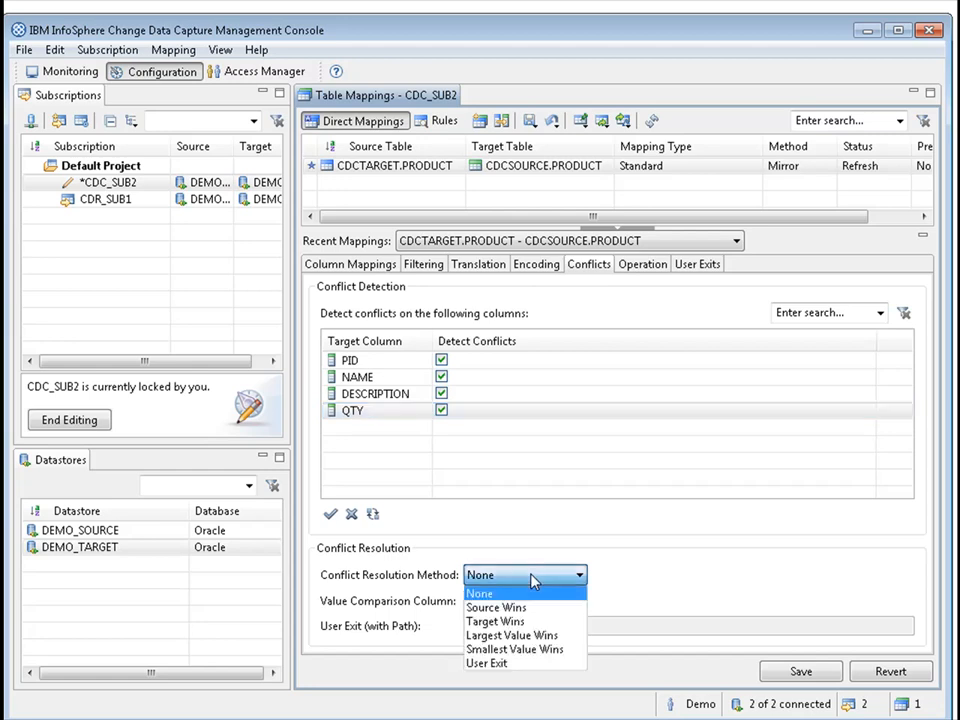
pyautogui.click(507, 622)
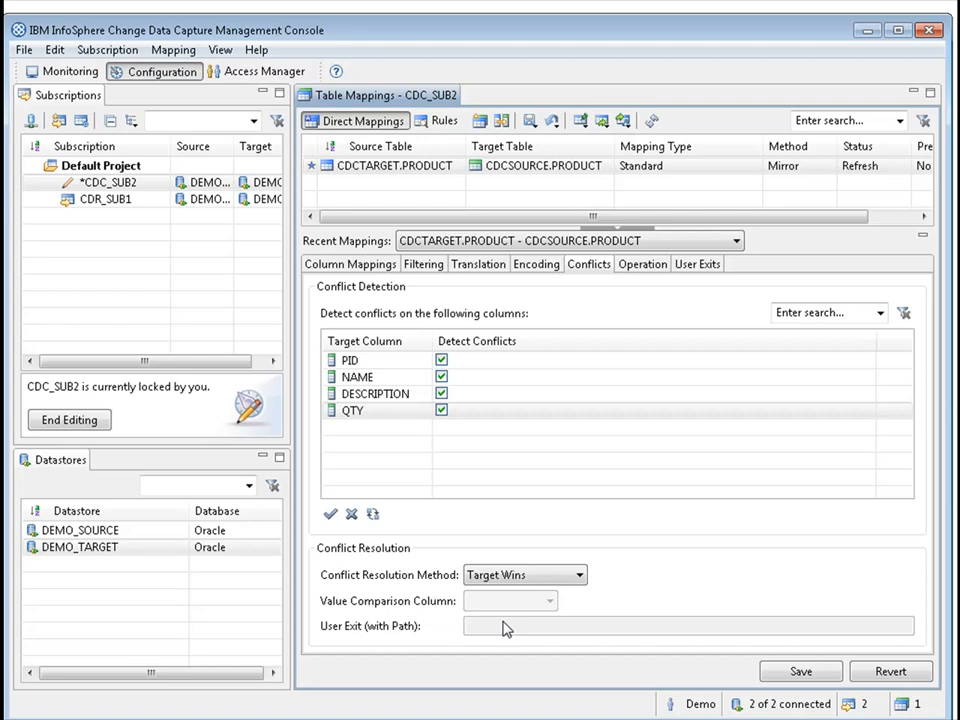
pyautogui.click(797, 672)
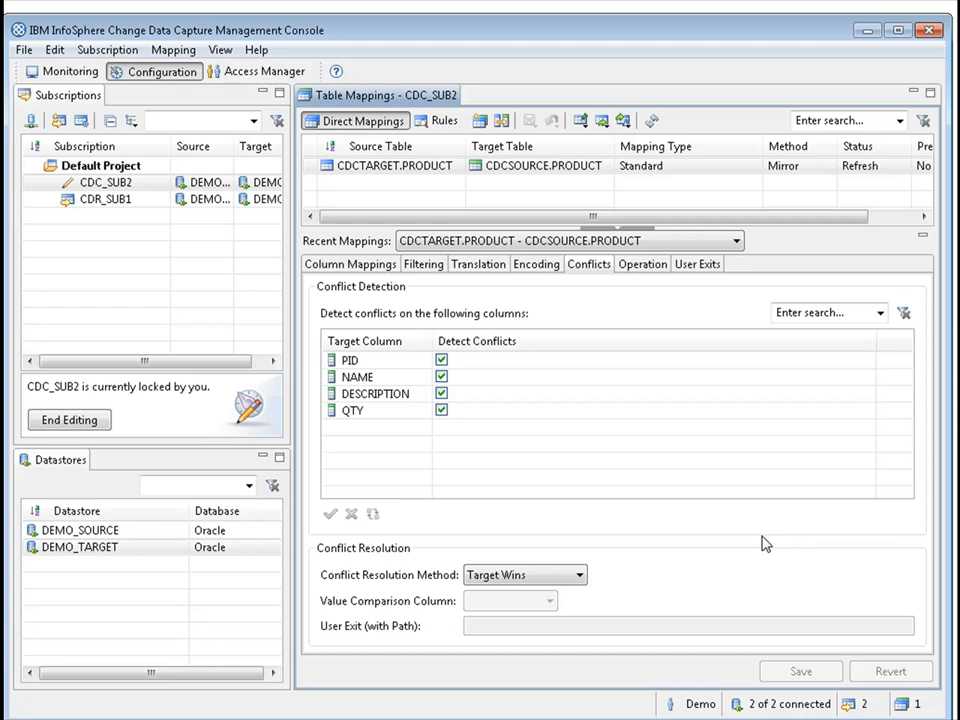
pyautogui.click(70, 420)
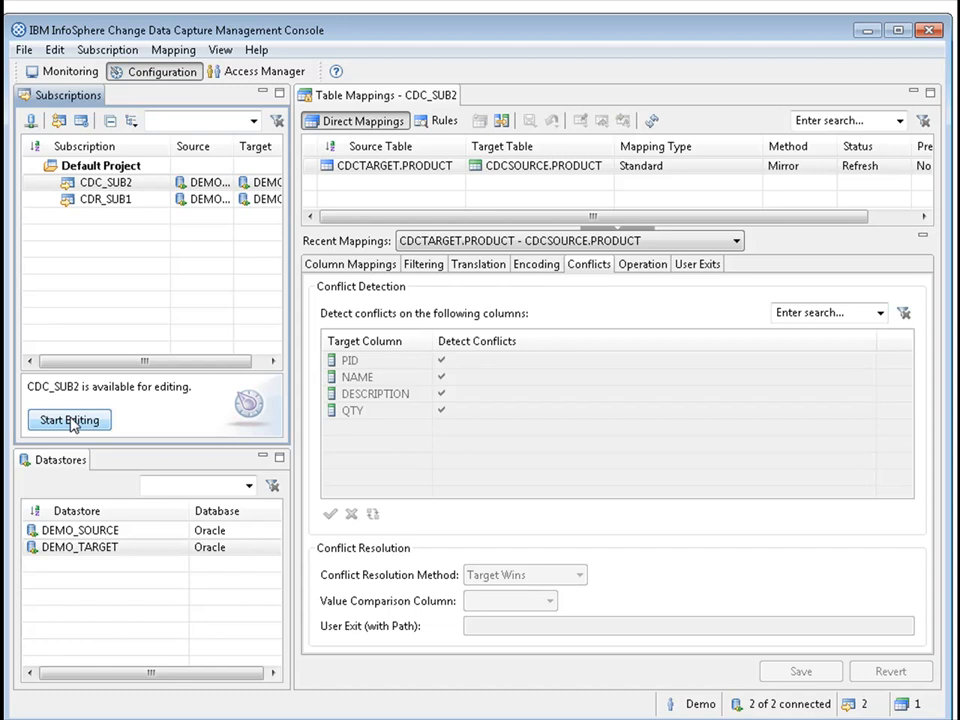
# Set CDR_SUB1's propagation control to not replicate data received from CDC_SUB2, and end editing of the subscription.
pyautogui.click(113, 202)
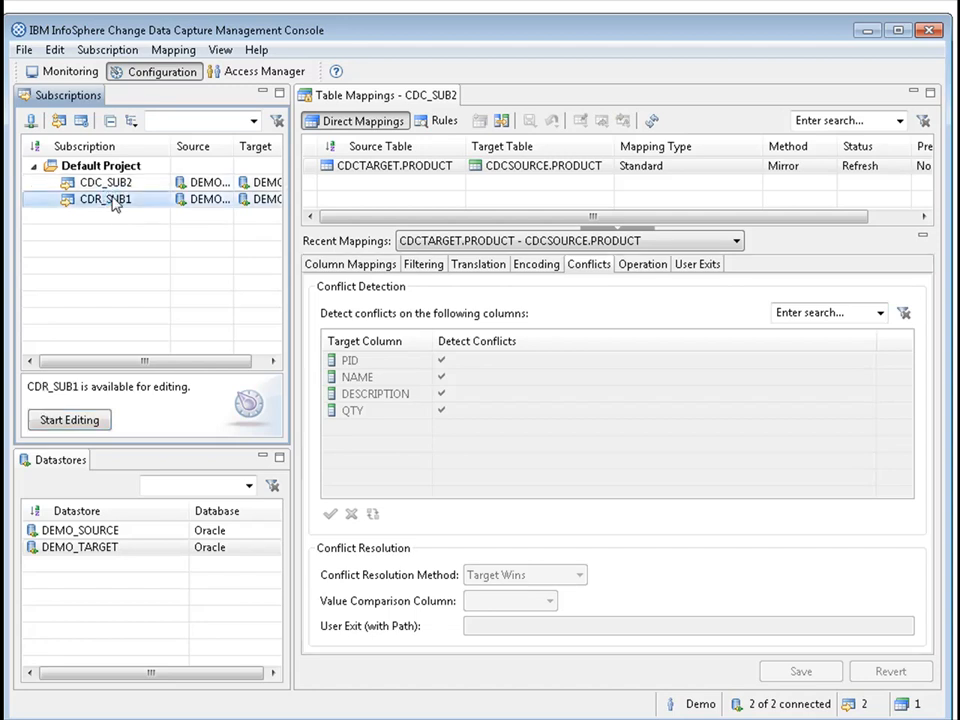
pyautogui.click(70, 419)
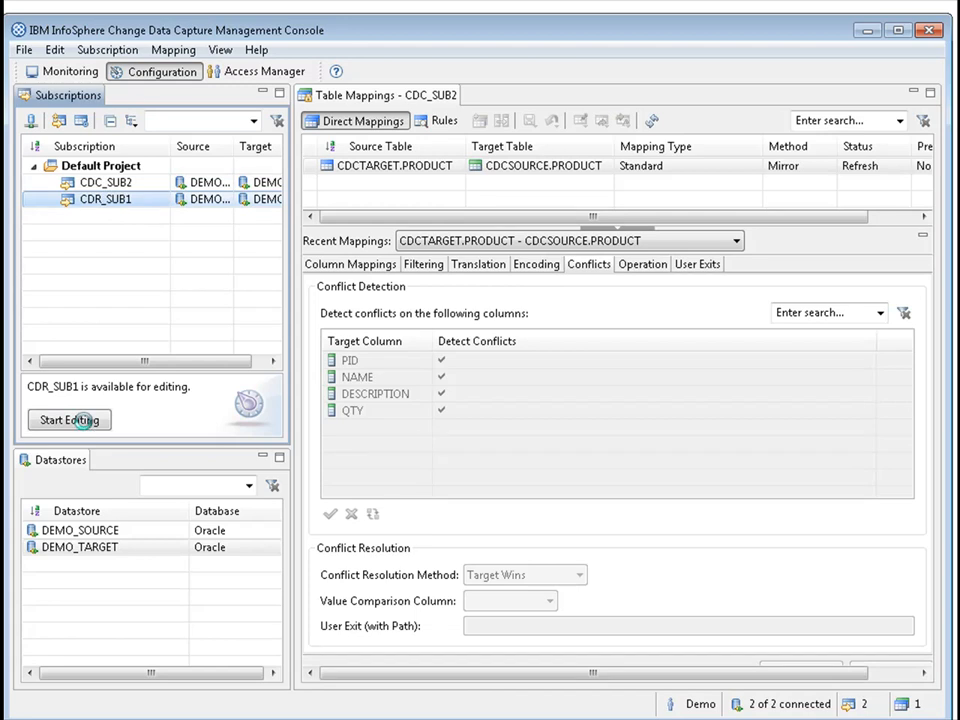
pyautogui.rightClick(131, 199)
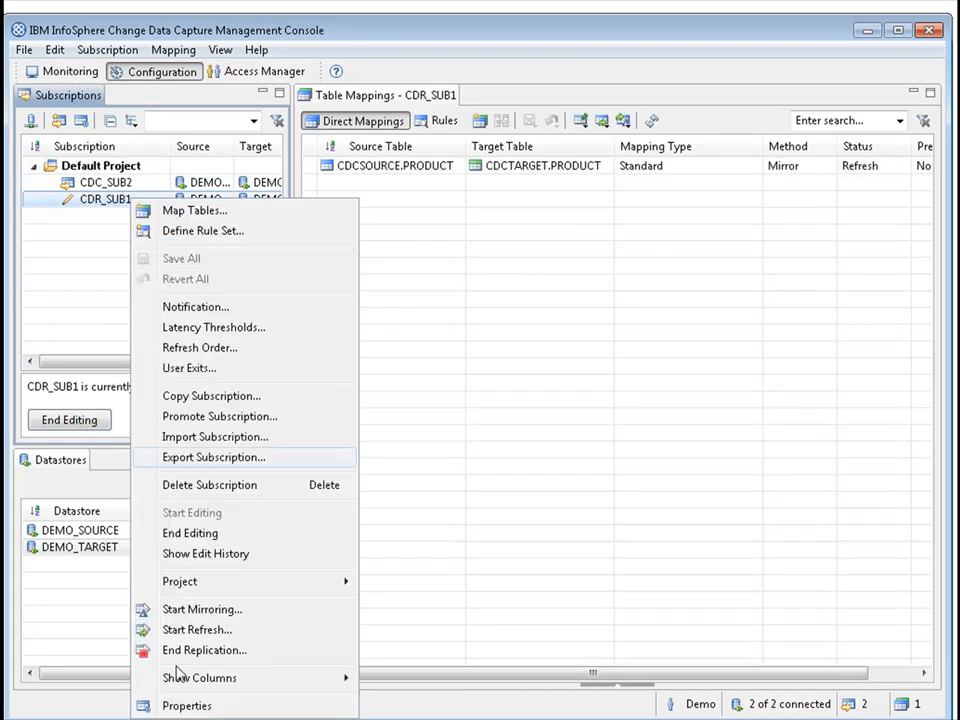
pyautogui.click(190, 706)
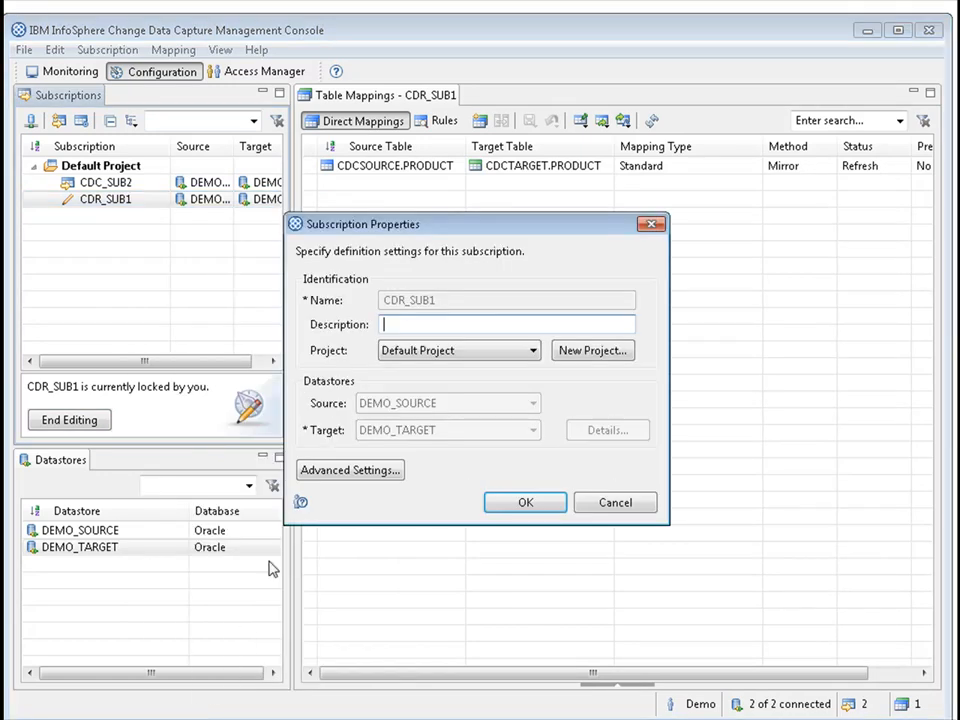
pyautogui.click(389, 477)
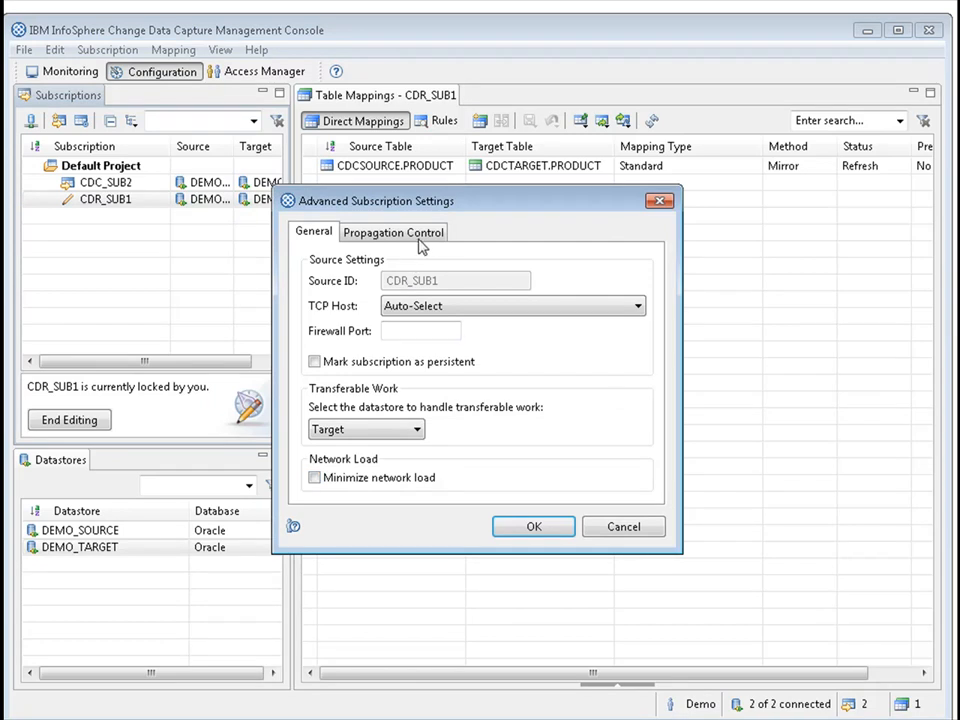
pyautogui.click(429, 243)
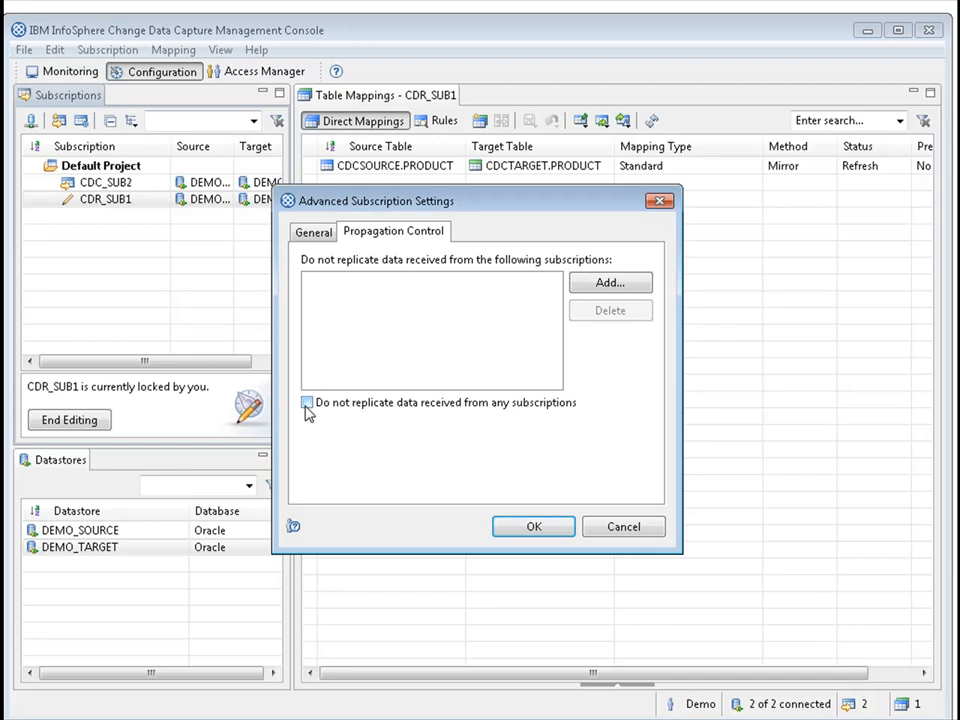
pyautogui.click(627, 285)
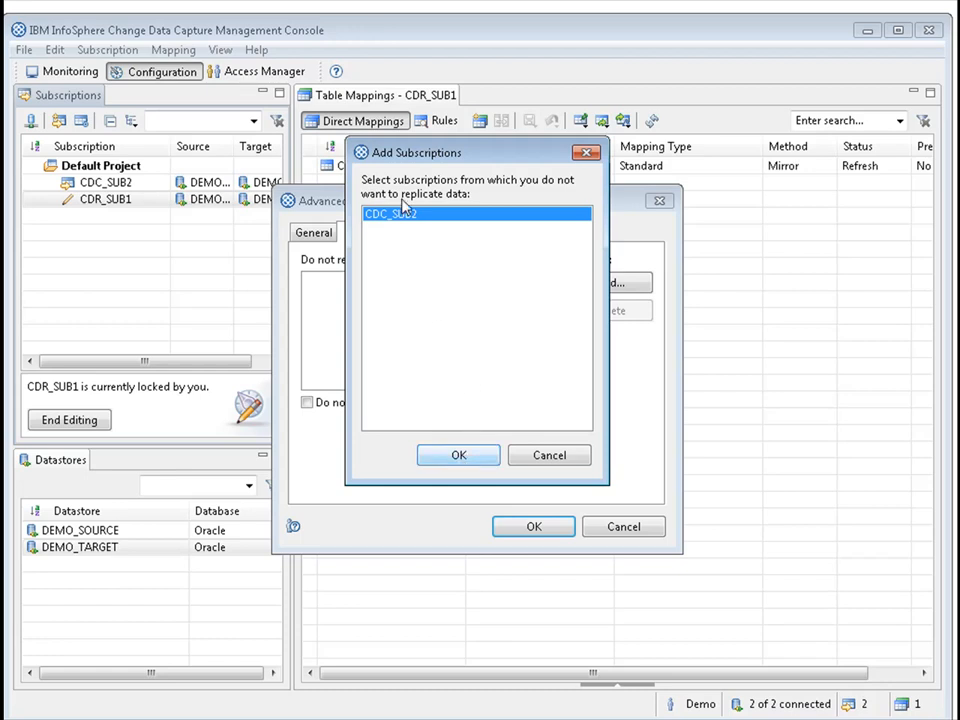
pyautogui.click(458, 456)
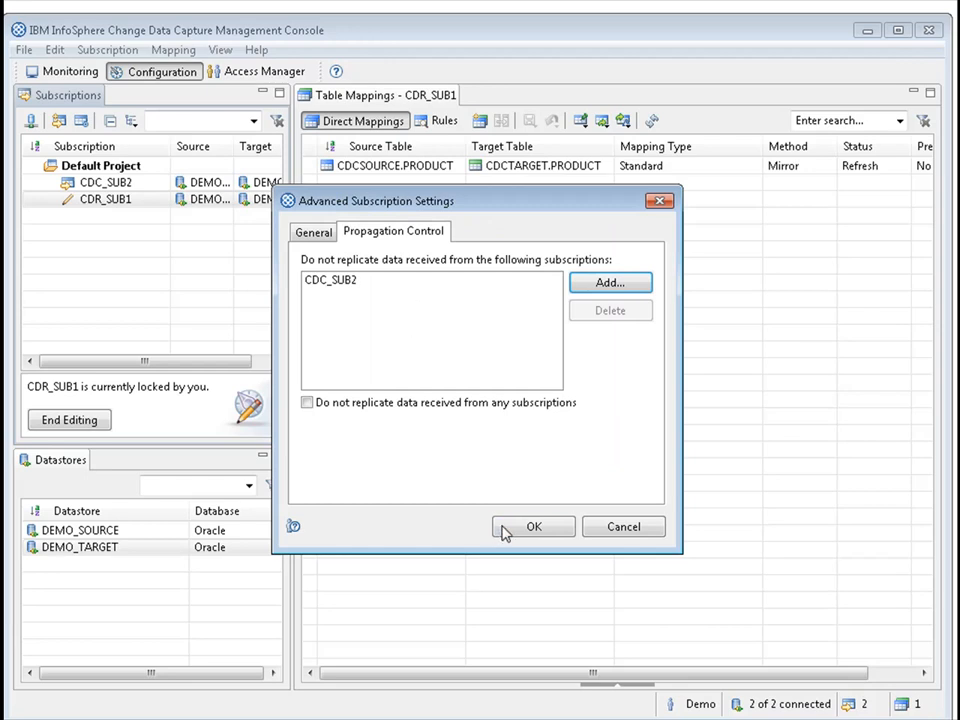
pyautogui.click(532, 527)
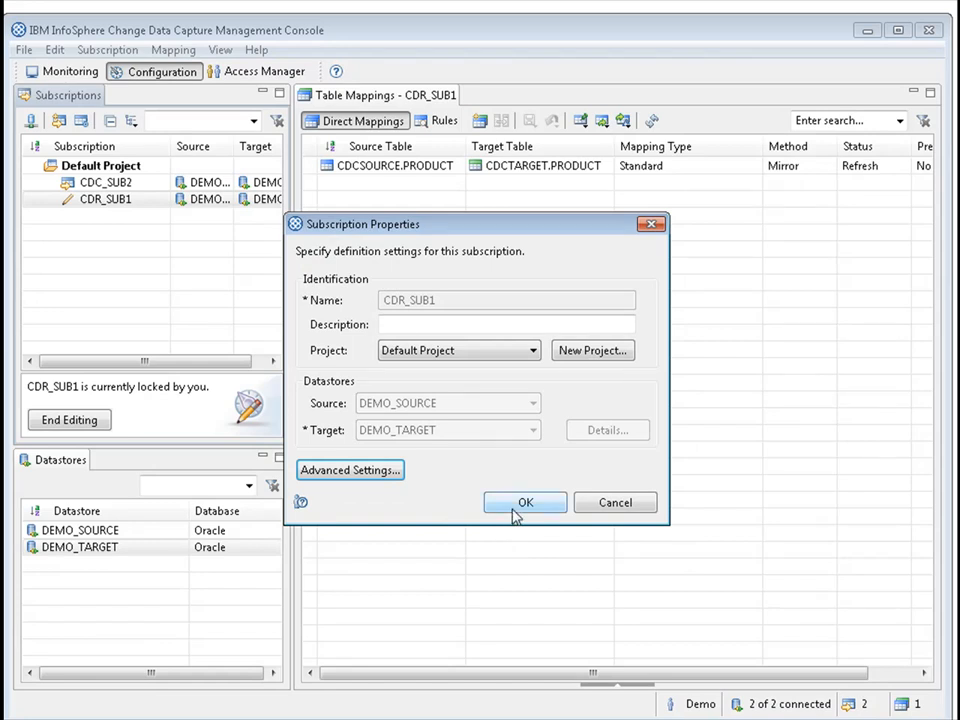
pyautogui.click(517, 511)
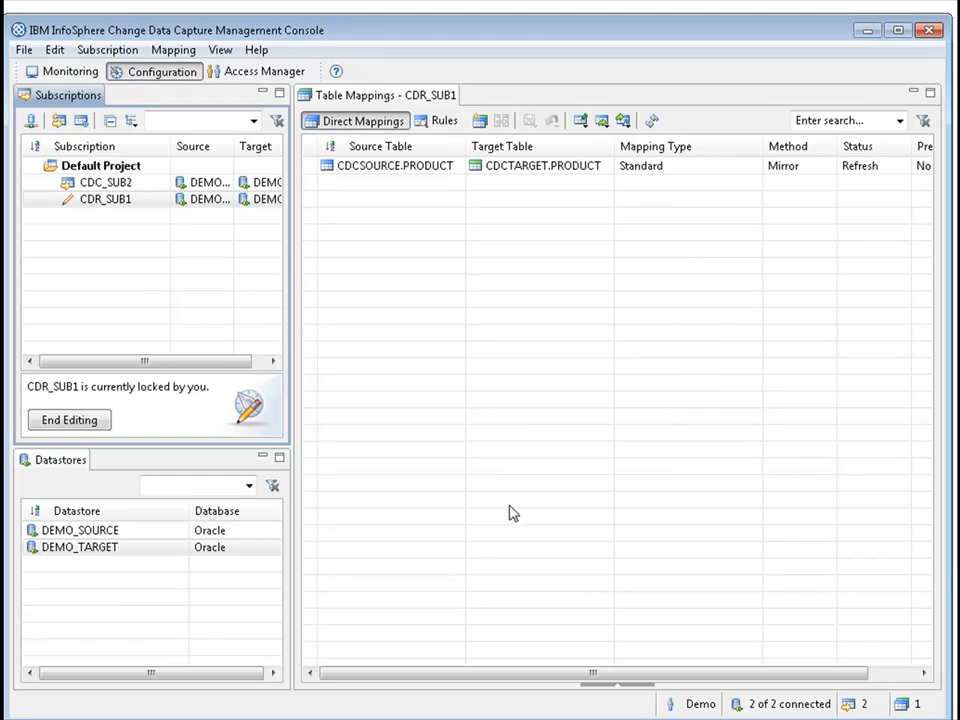
pyautogui.click(77, 422)
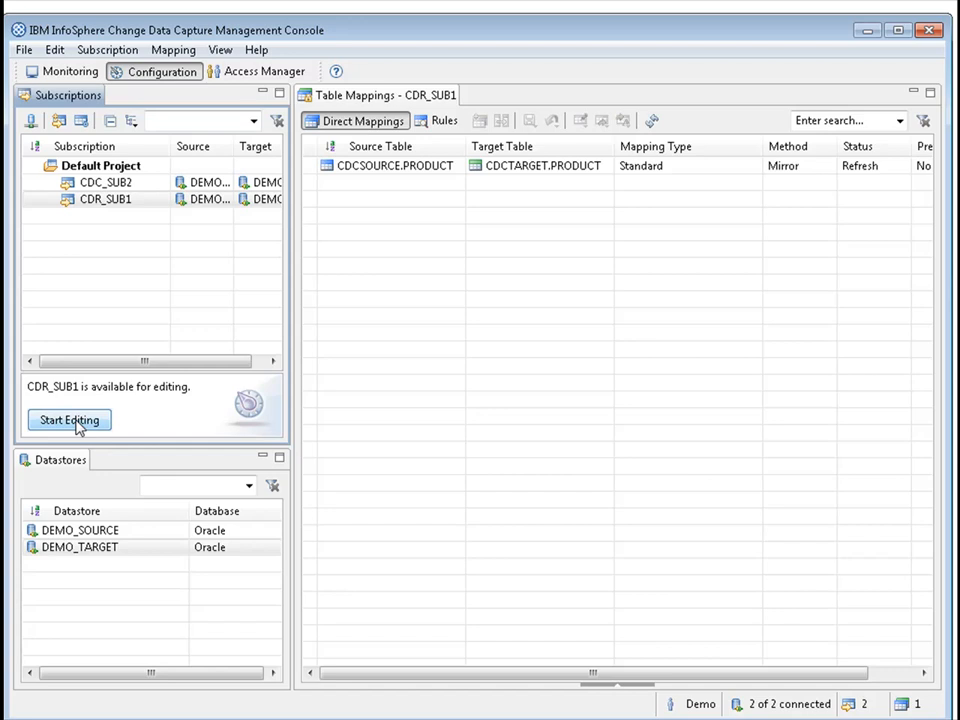
# Mark the table capture point for mirroring on CDR_SUB1's CDCSOURCE.PRODUCT to CDCTARGET.PRODUCT mapping and end editing of the subscription.
pyautogui.click(129, 182)
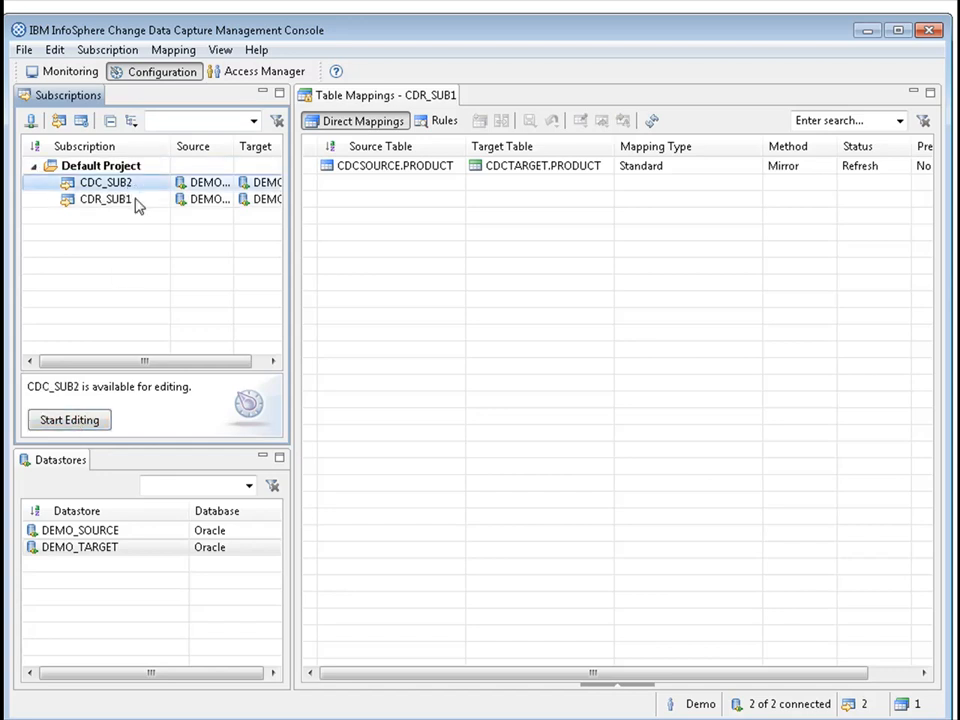
pyautogui.click(110, 199)
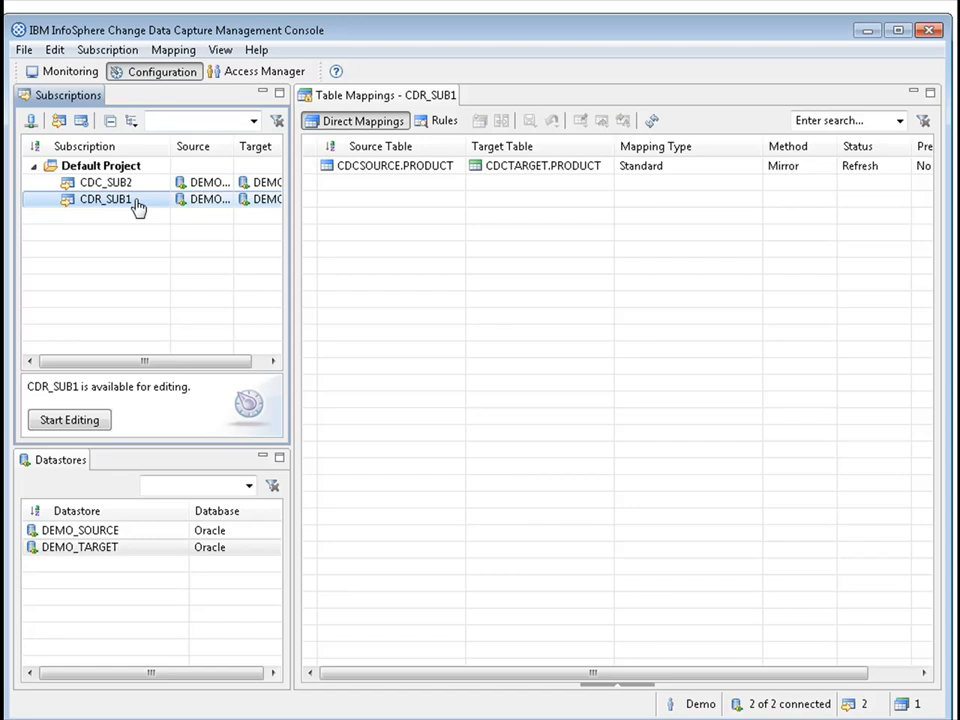
pyautogui.click(72, 424)
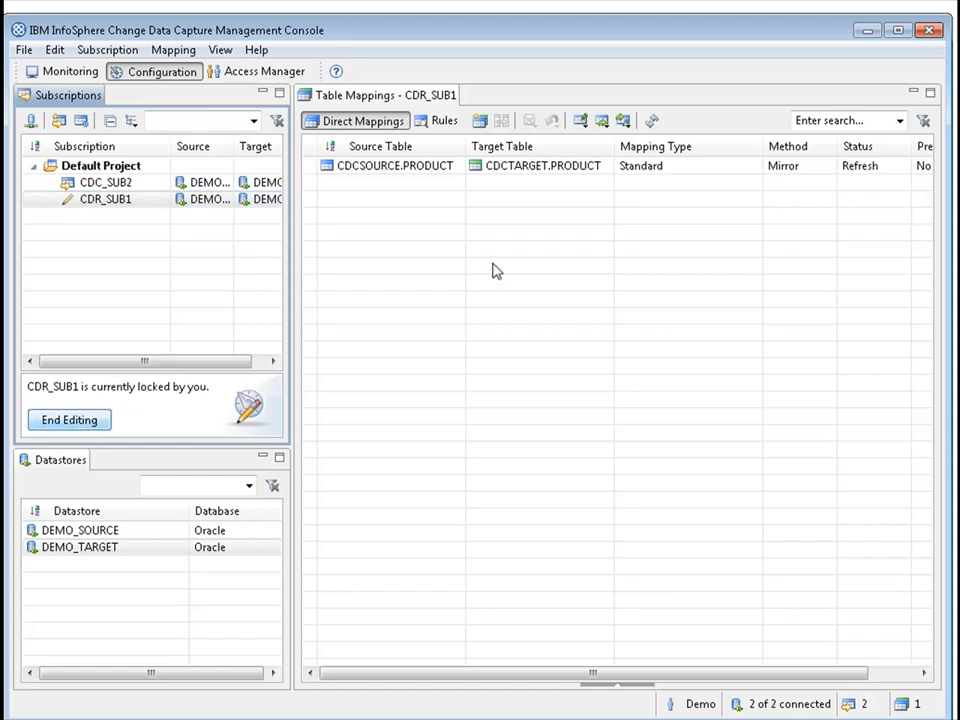
pyautogui.rightClick(409, 167)
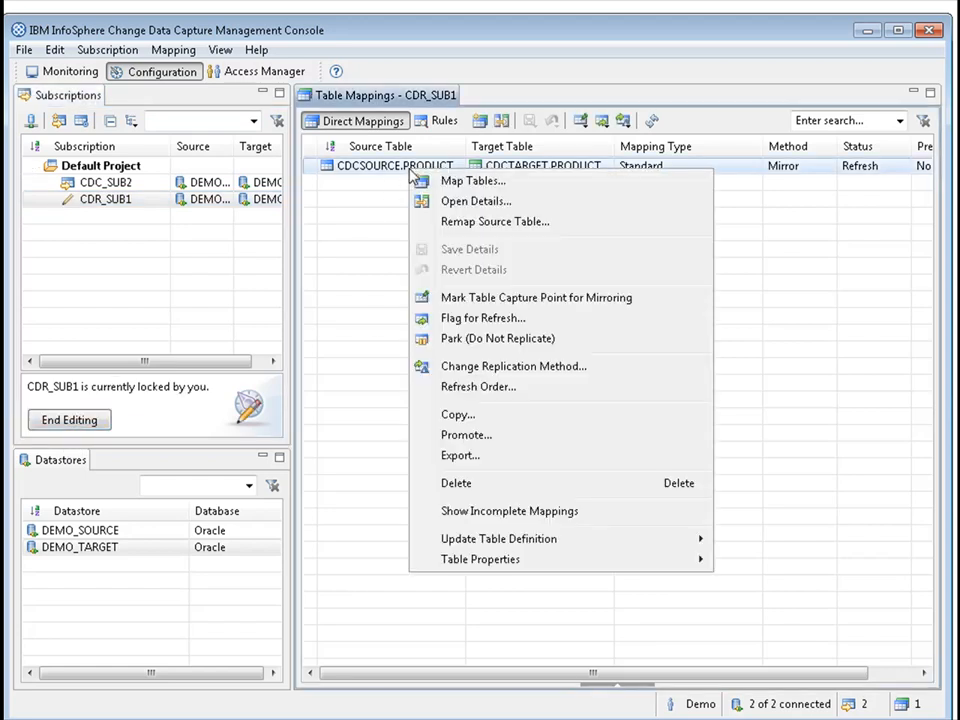
pyautogui.click(545, 298)
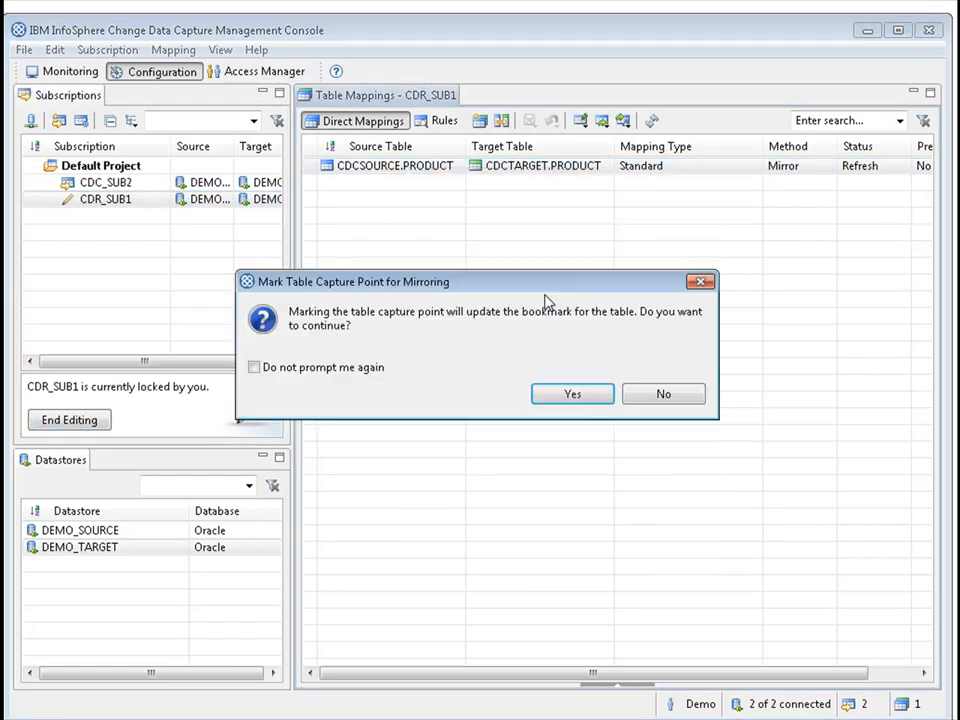
pyautogui.click(592, 395)
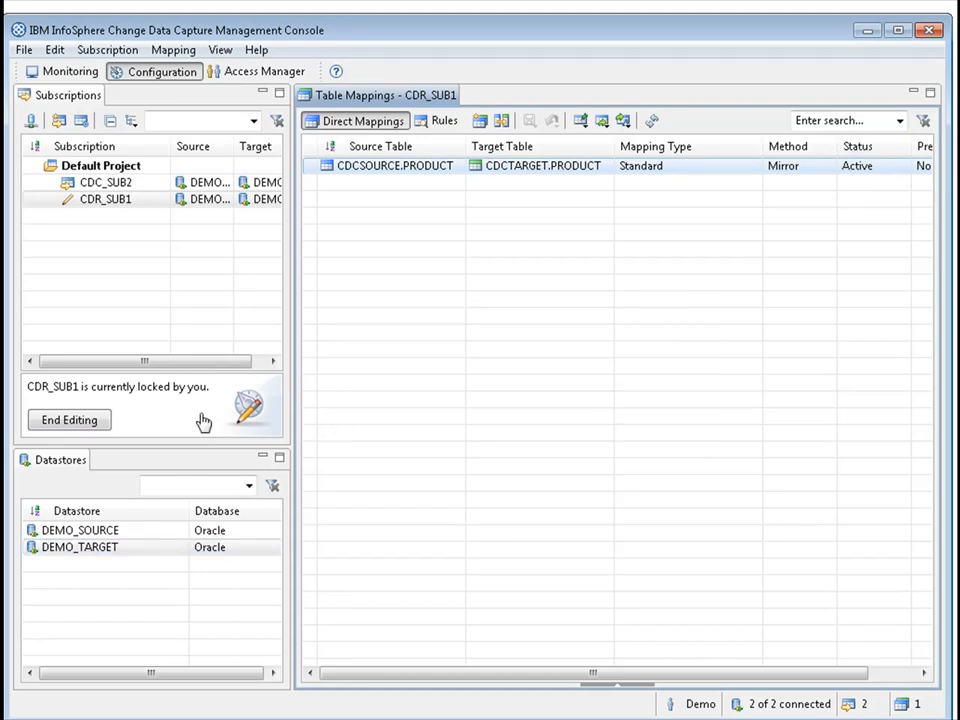
pyautogui.click(70, 421)
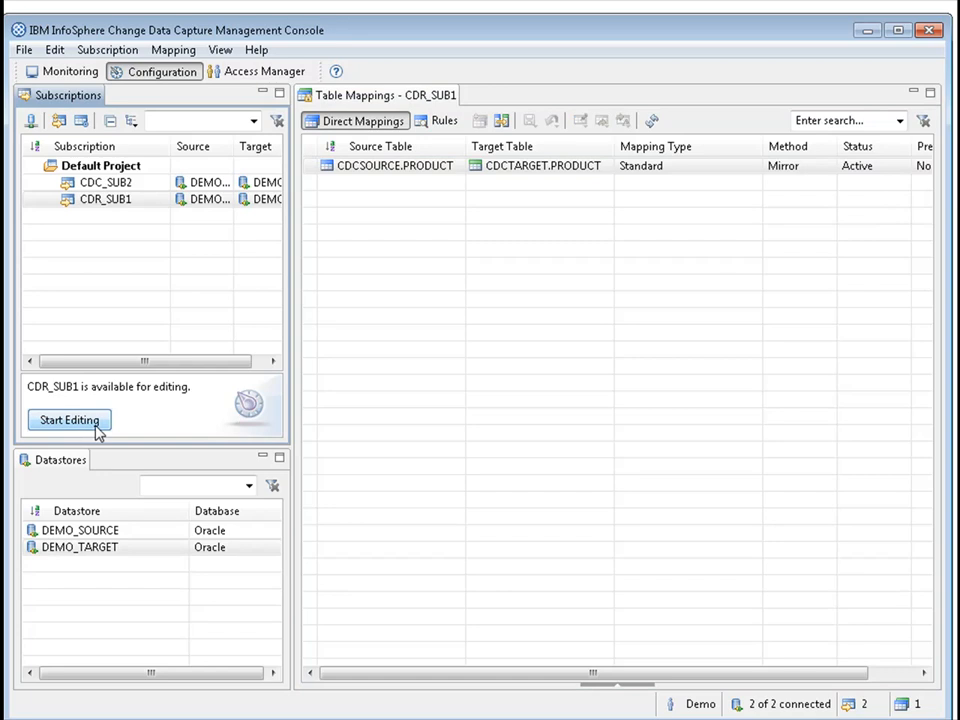
# Mark the table capture point for mirroring on CDC_SUB2's CDCTARGET.PRODUCT to CDCSOURCE.PRODUCT mapping and end editing of the subscription.
pyautogui.click(128, 182)
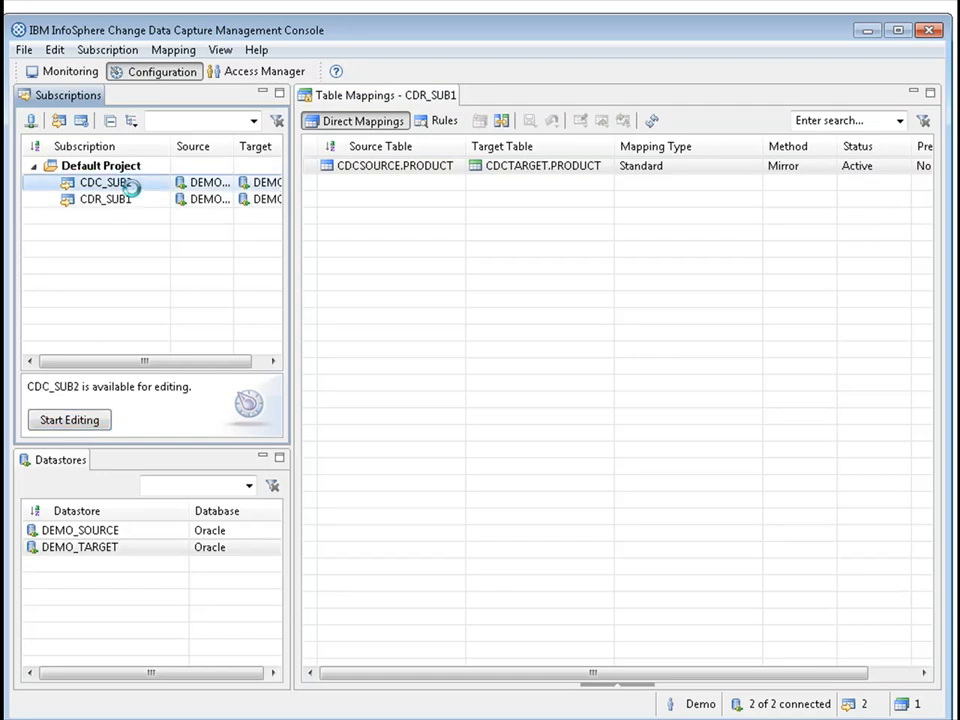
pyautogui.click(87, 425)
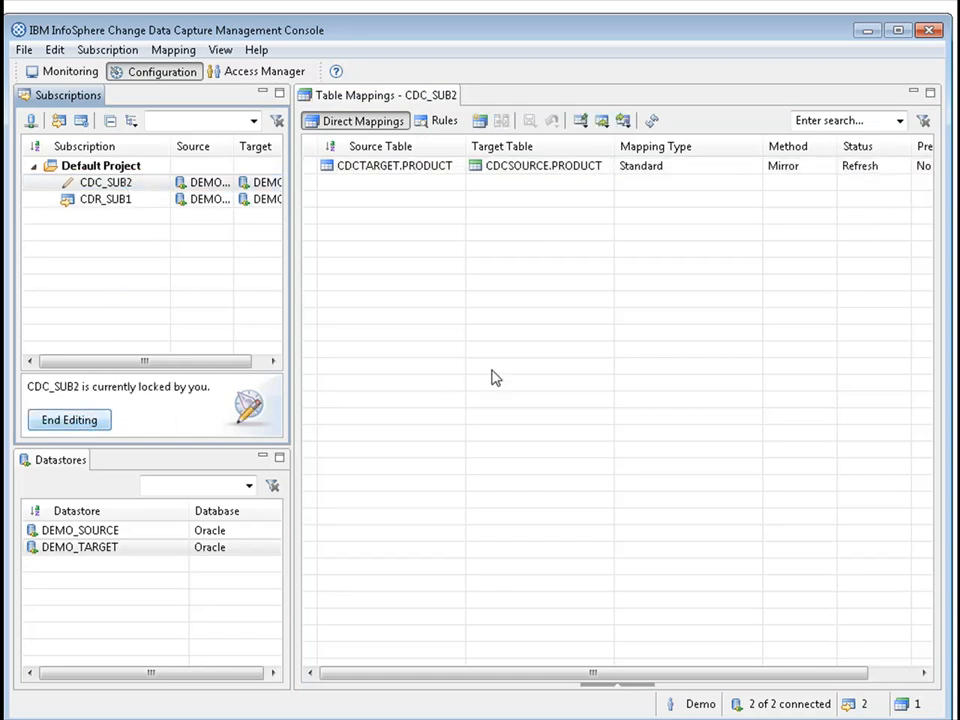
pyautogui.click(588, 175)
pyautogui.rightClick(588, 175)
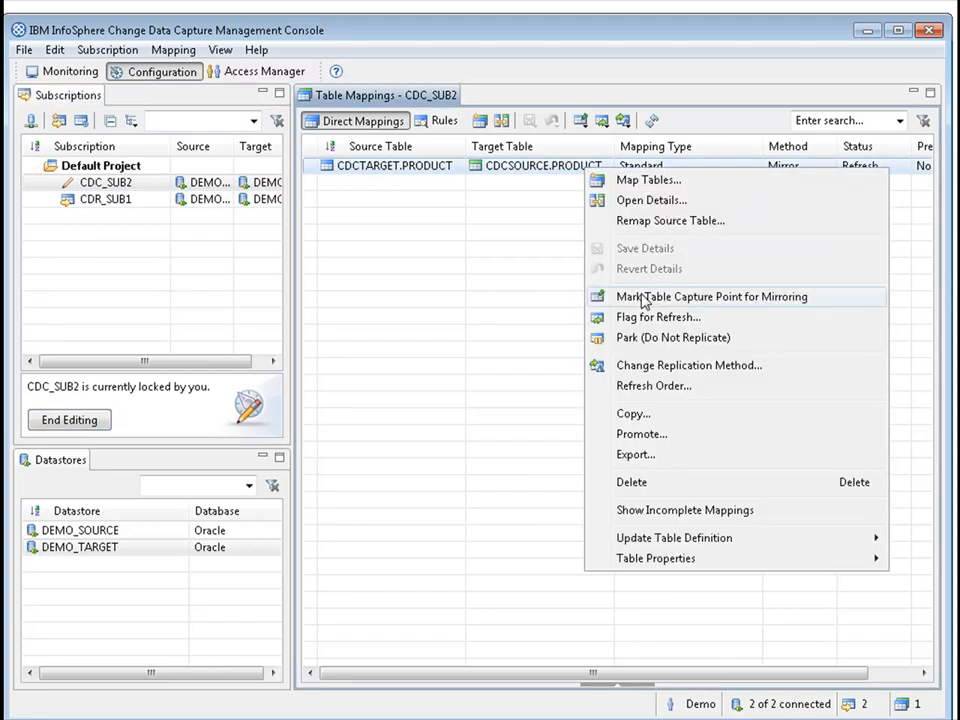
pyautogui.click(624, 297)
pyautogui.click(568, 400)
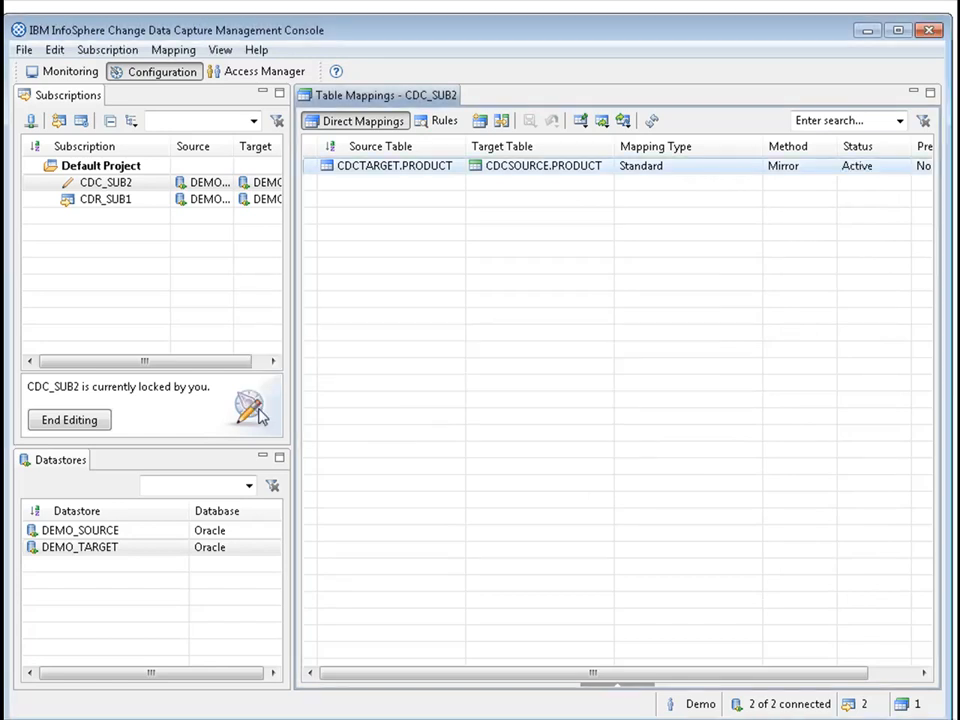
pyautogui.click(103, 421)
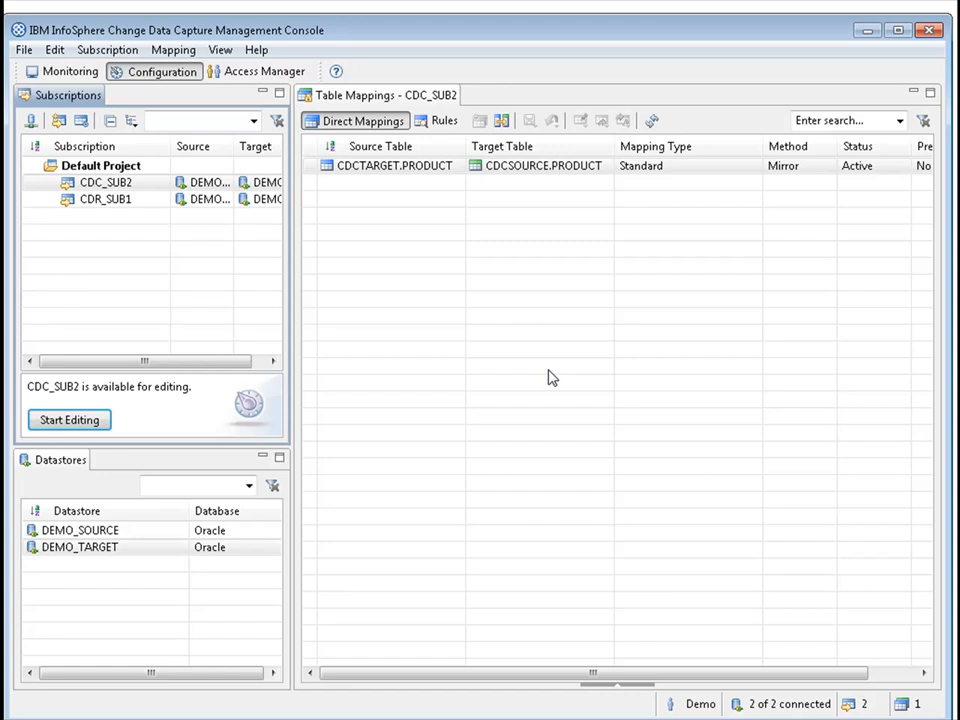
# Start continuous mirroring for both subscriptions, CDC_SUB2 and CDR_SUB1, from the monitoring view.
pyautogui.click(72, 72)
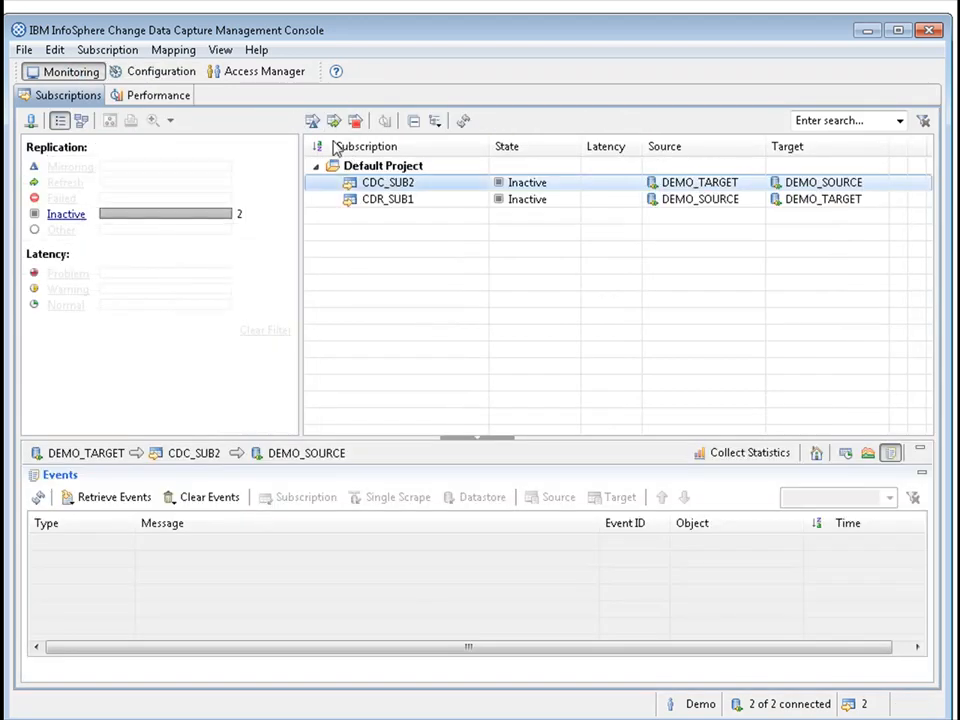
pyautogui.keyDown('ctrl'); pyautogui.click(396, 199); pyautogui.keyUp('ctrl')
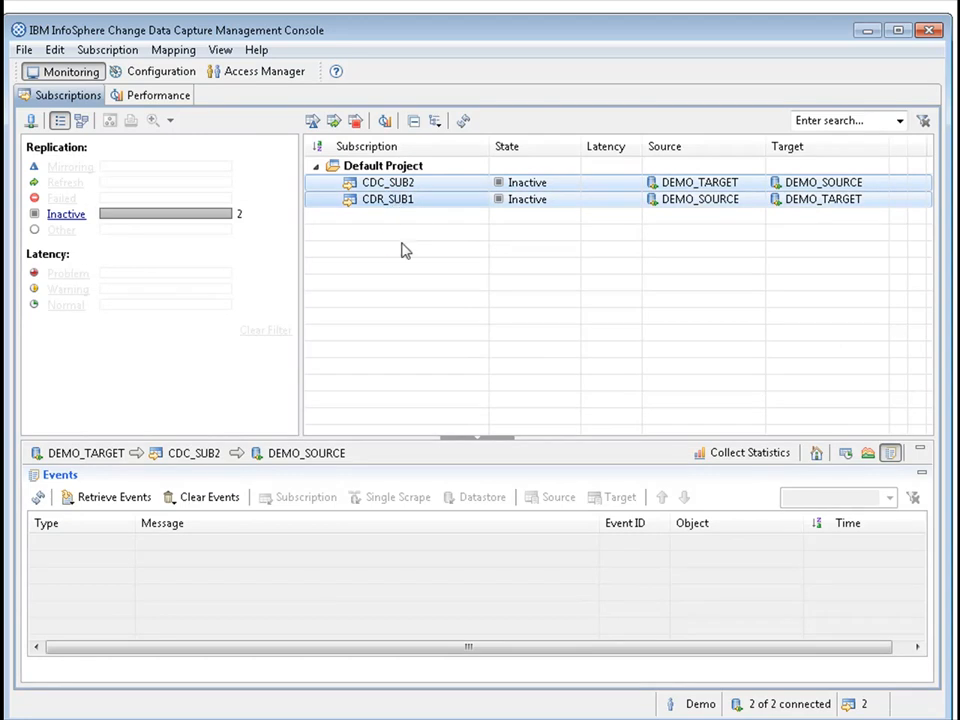
pyautogui.click(315, 121)
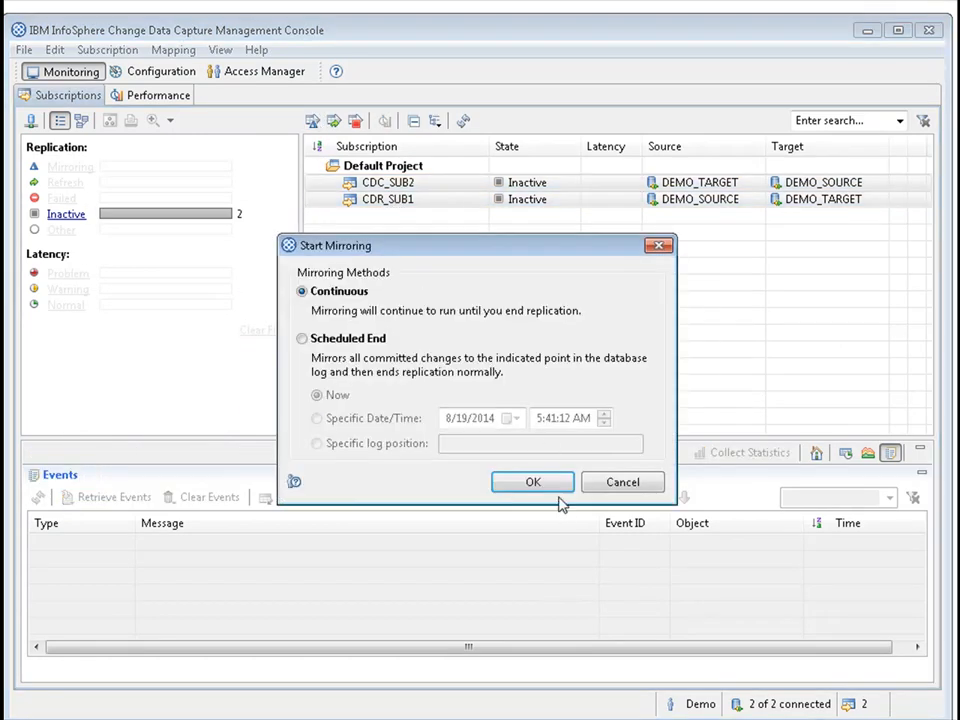
pyautogui.click(533, 482)
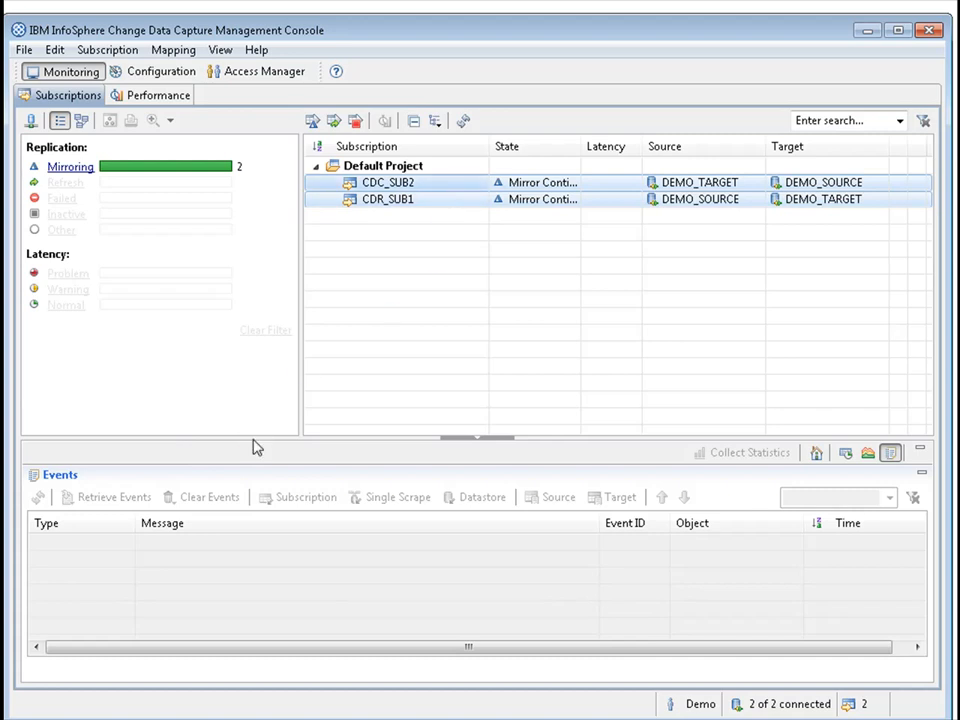
# Retrieve the event logs of CDC_SUB2 and CDR_SUB1 to check that mirroring started.
pyautogui.click(38, 497)
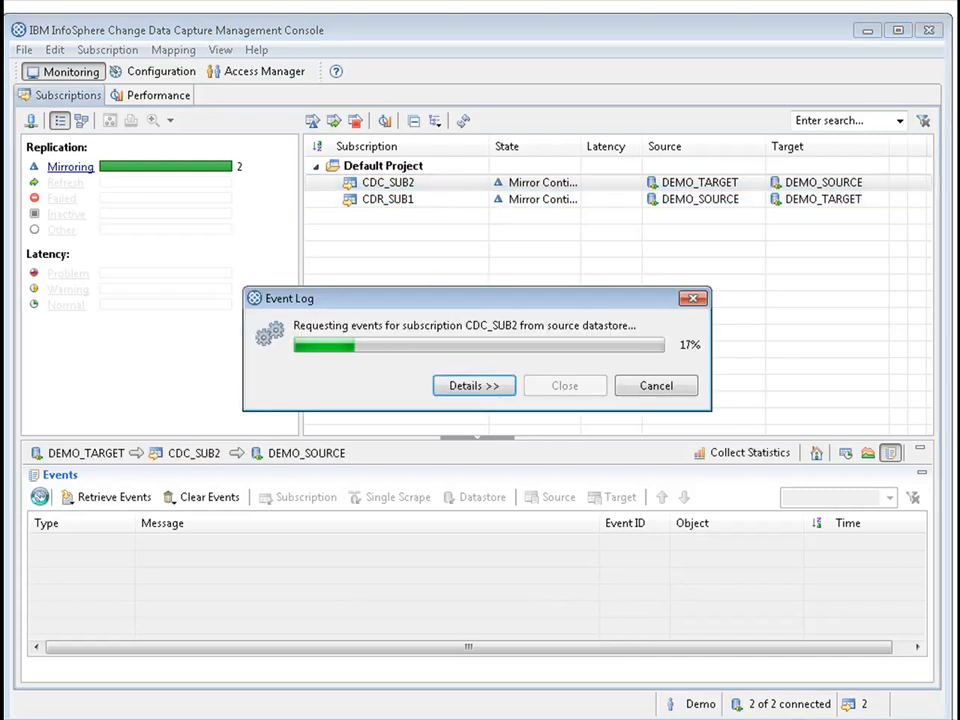
pyautogui.click(456, 200)
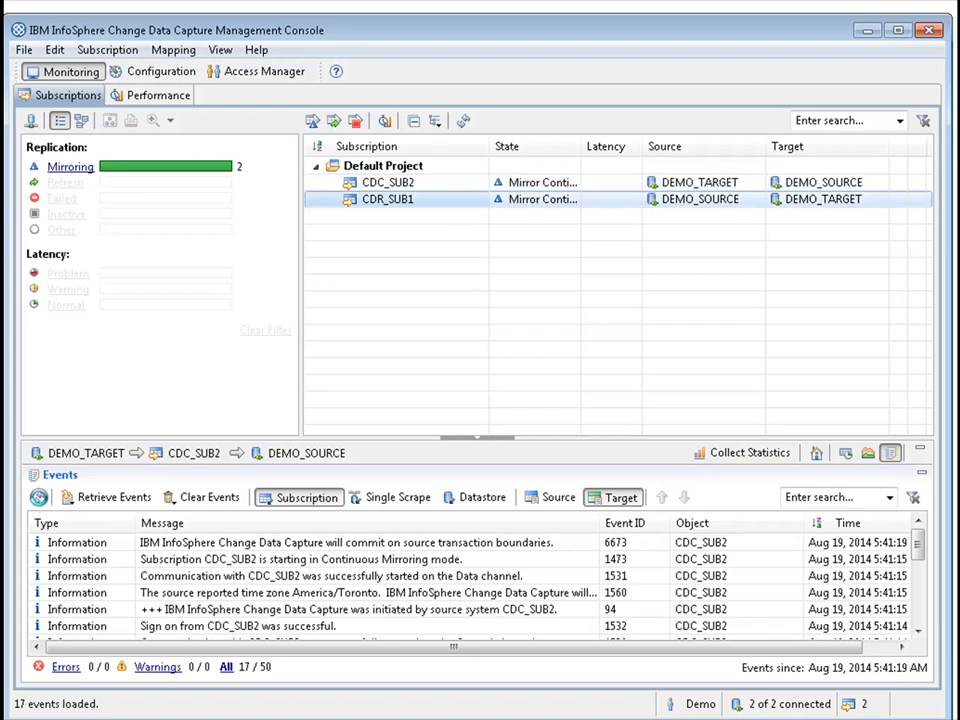
pyautogui.click(38, 497)
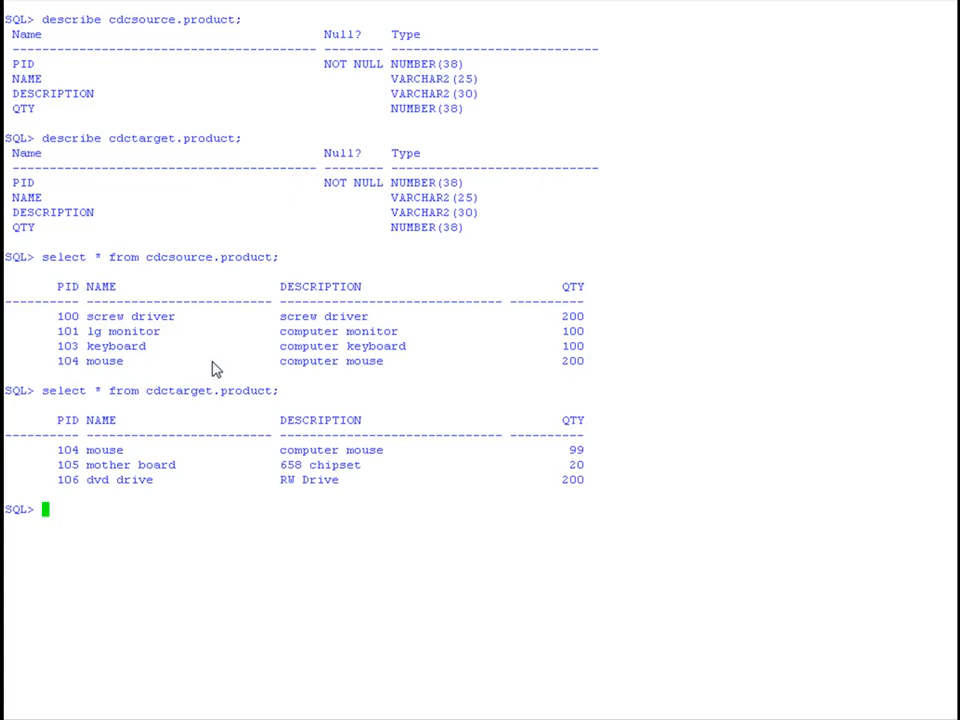
# Switch to the SQL*Plus terminal and try to set QTY to 99 for PID 100 in CDCSOURCE.PRODUCT.
pyautogui.moveTo(58, 361); pyautogui.dragTo(579, 371)
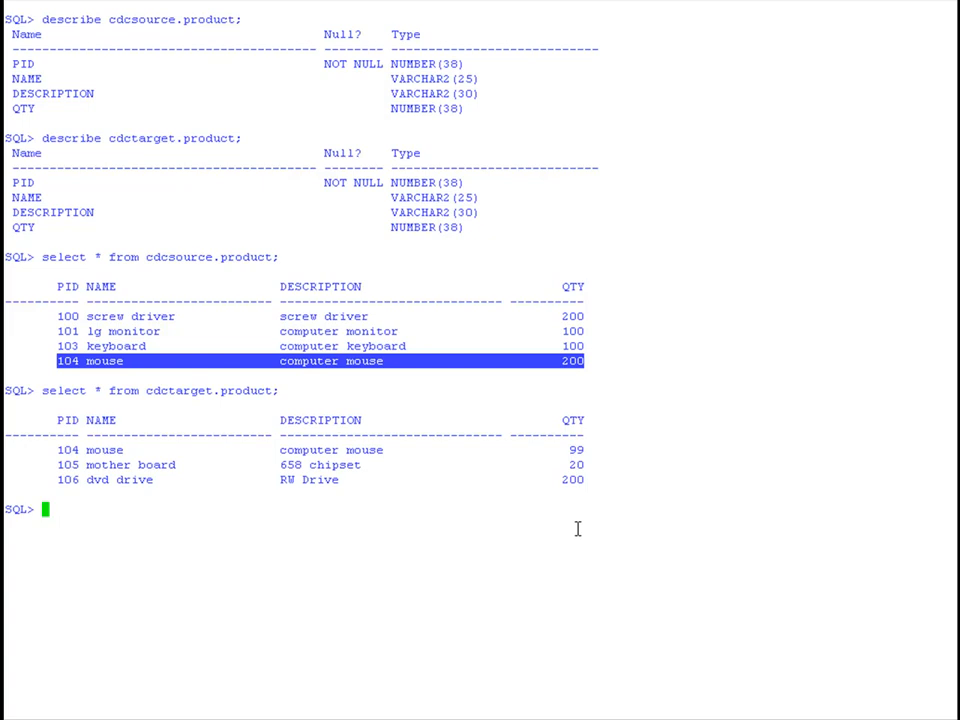
pyautogui.click(379, 524)
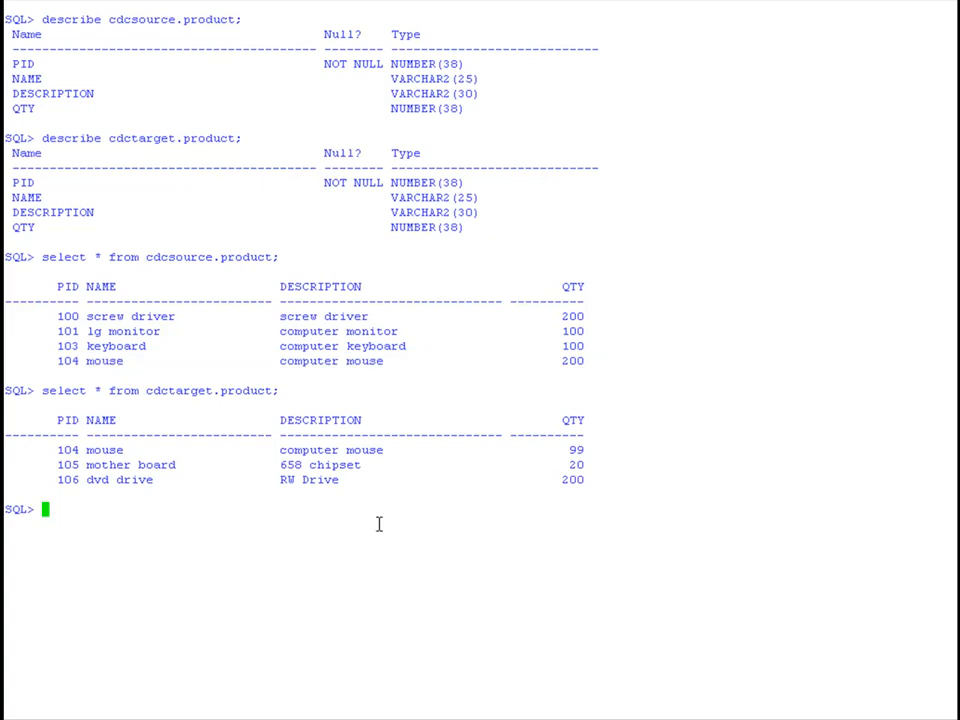
pyautogui.rightClick(379, 524)
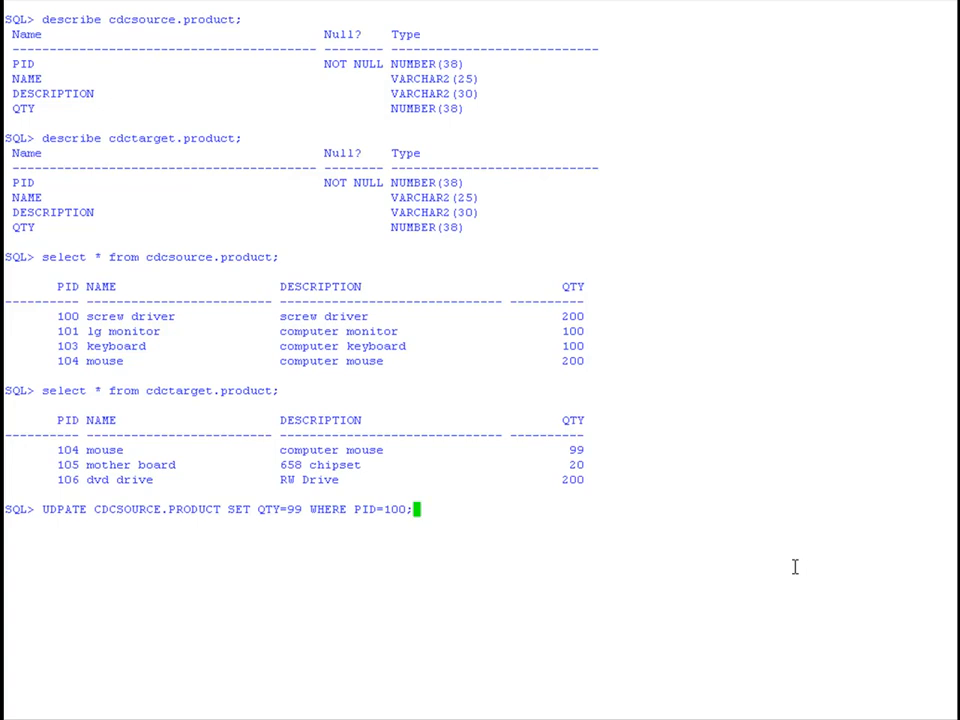
pyautogui.press('Return')
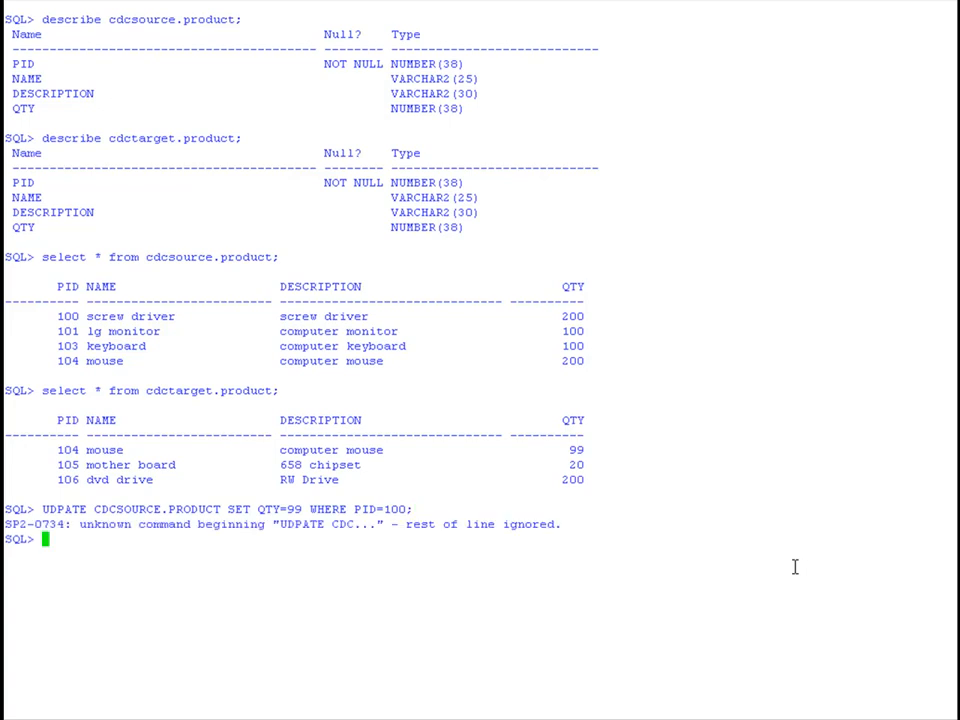
# Update CDCSOURCE.PRODUCT to set QTY to 99 where PID is 100.
pyautogui.write('UPDATE CDCS')
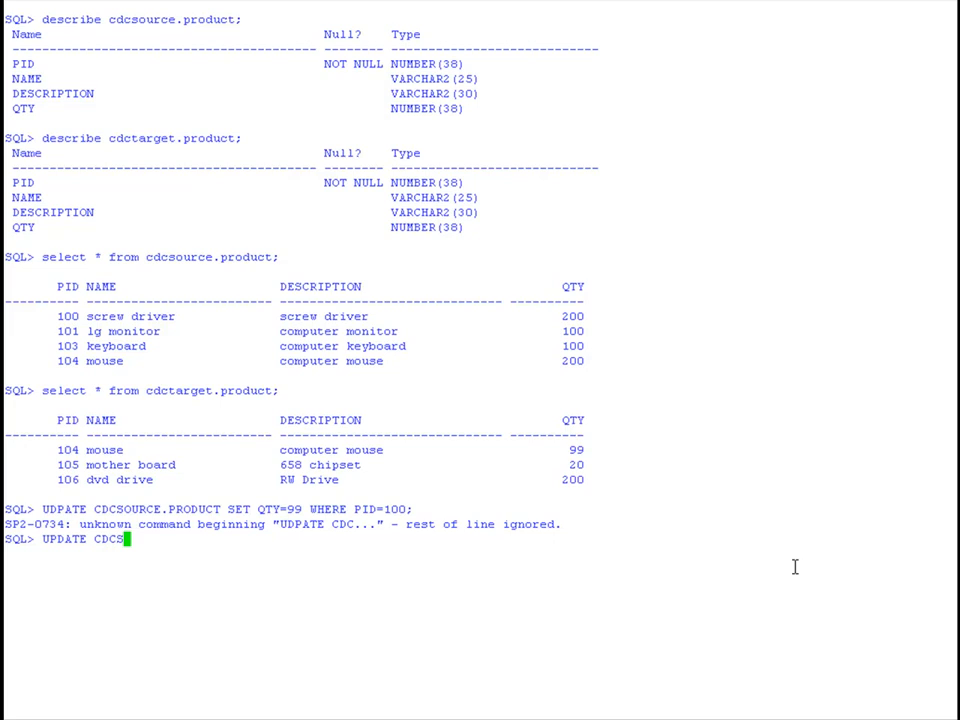
pyautogui.write('OURCE.PRODUCT SET ')
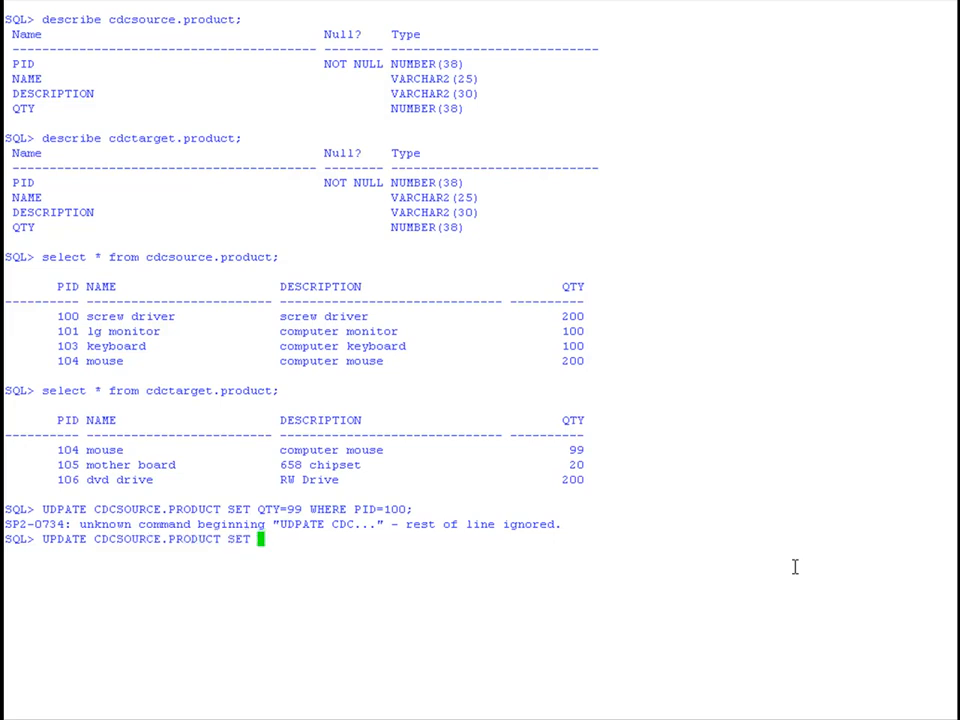
pyautogui.write('QTY=99 WHERE PID=100')
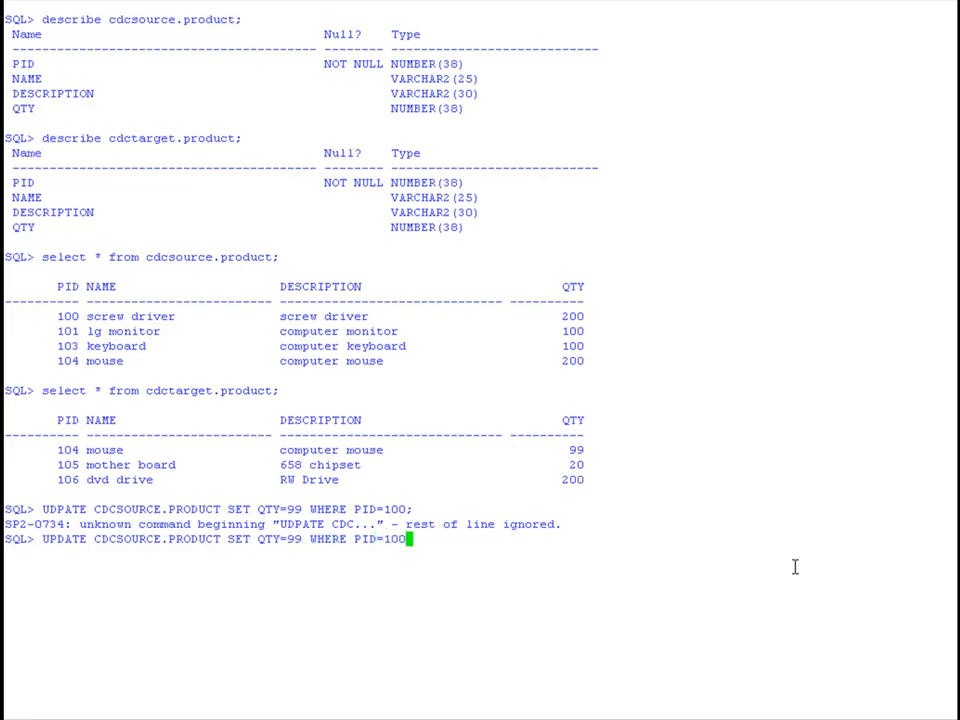
pyautogui.write(';')
pyautogui.press('Return')
# Commit the quantity update so it can be replicated.
pyautogui.write('COMMJIT')
pyautogui.press('BackSpace')
pyautogui.press('BackSpace')
pyautogui.press('BackSpace')
pyautogui.write('IT;')
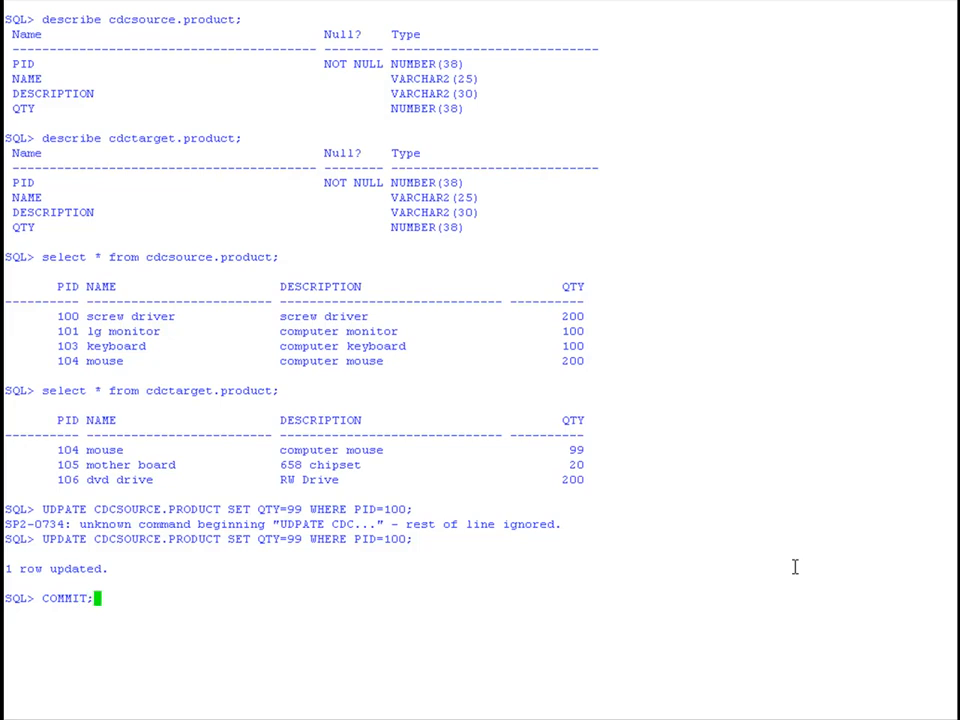
pyautogui.press('Return')
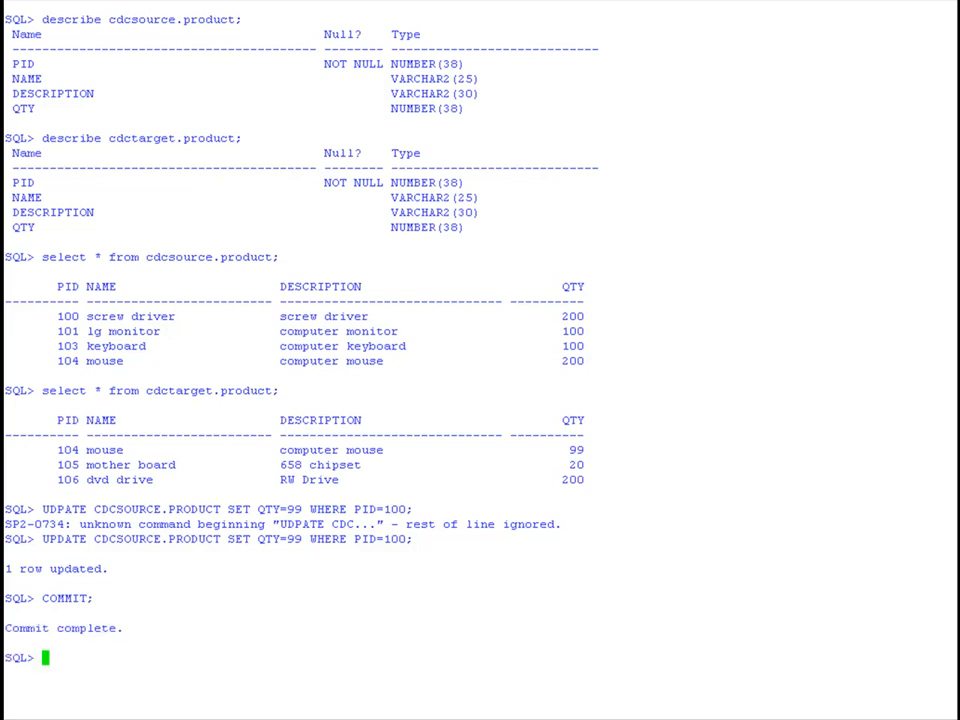
# Query all rows of cdcsource.product to check the quantity of PID 100.
pyautogui.moveTo(42, 256); pyautogui.dragTo(279, 255)
pyautogui.write('select * from cdcsource.product;')
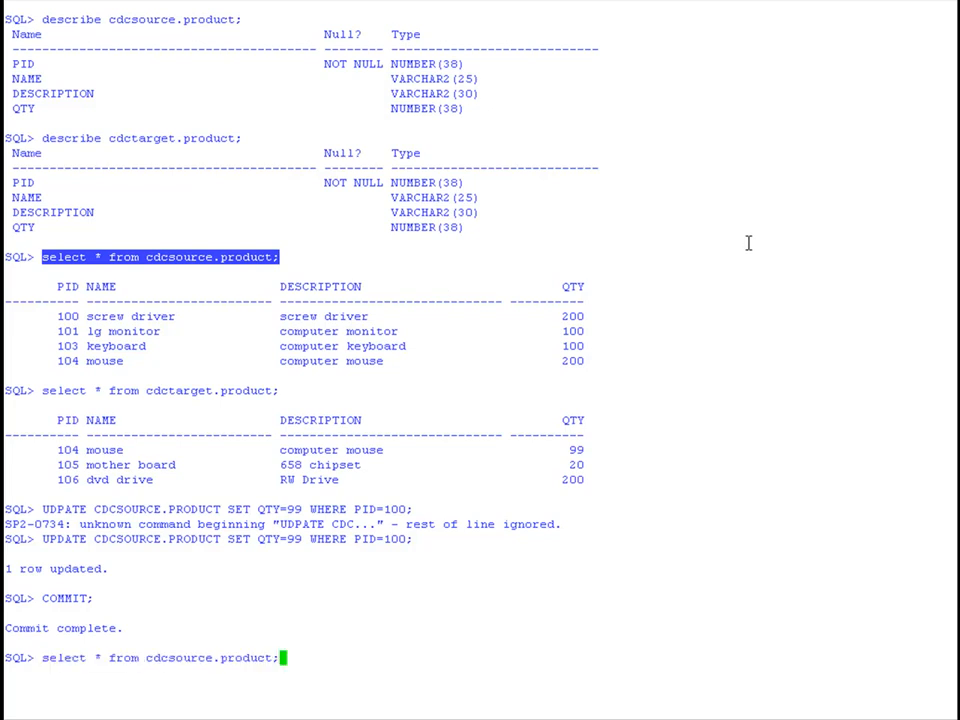
pyautogui.press('Return')
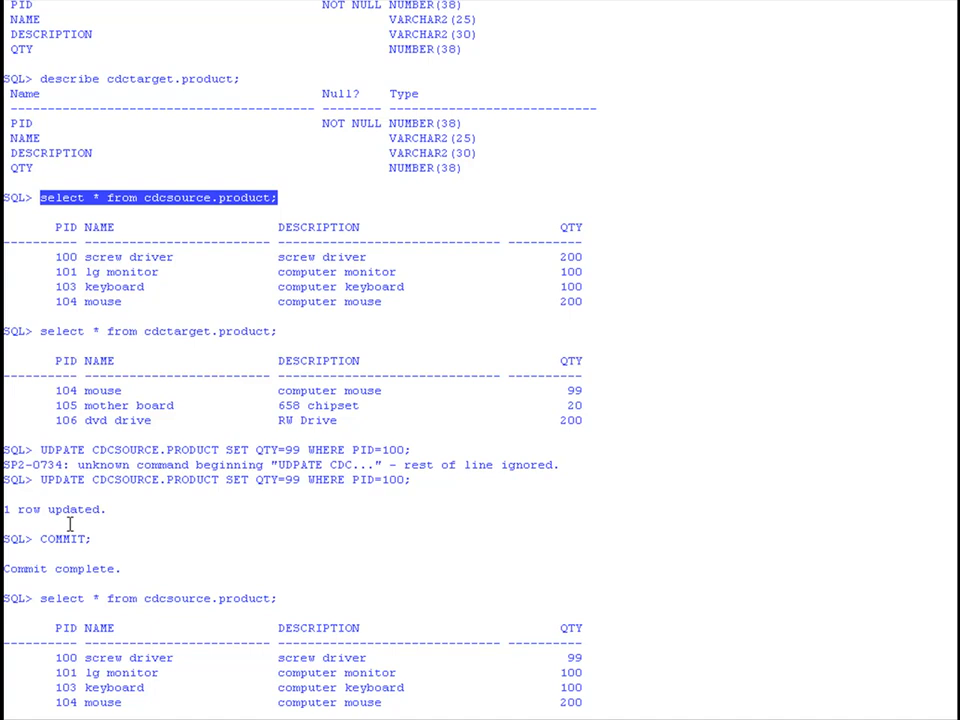
pyautogui.press('Return')
pyautogui.press('Return')
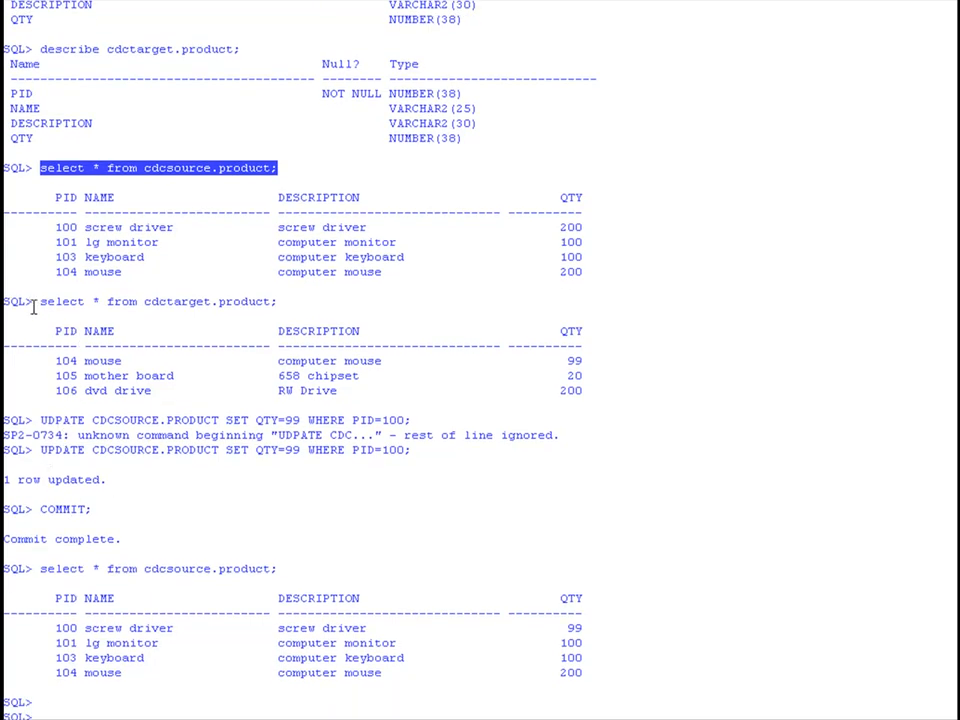
# Query all rows of cdctarget.product and compare the PID 100 row with the update made on the source table.
pyautogui.moveTo(44, 301); pyautogui.dragTo(277, 300)
pyautogui.hotkey('ctrl', 'c')
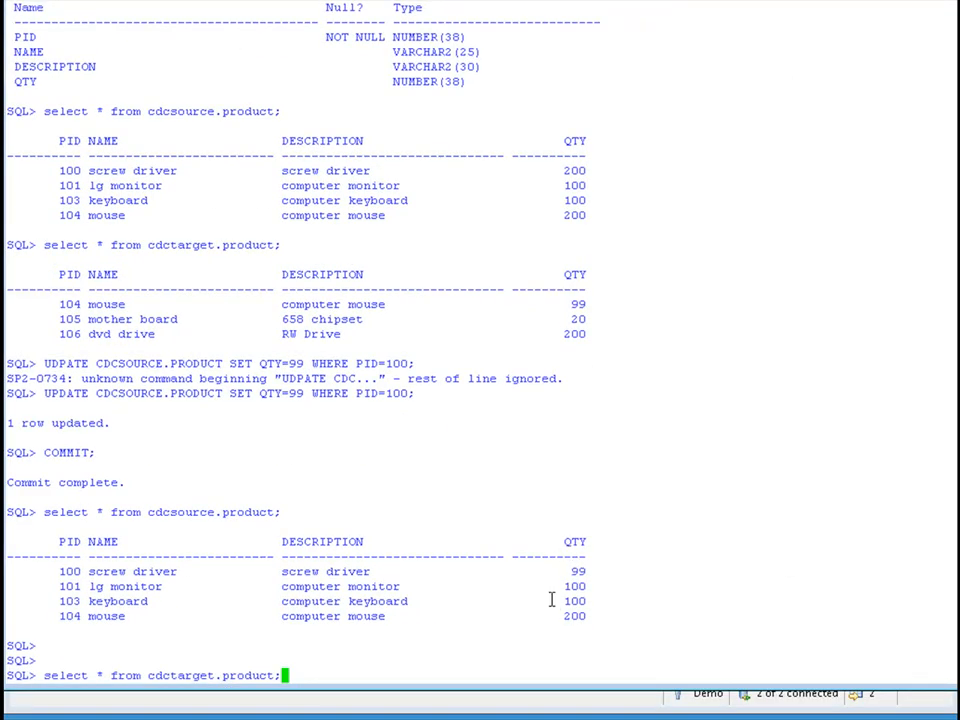
pyautogui.press('Return')
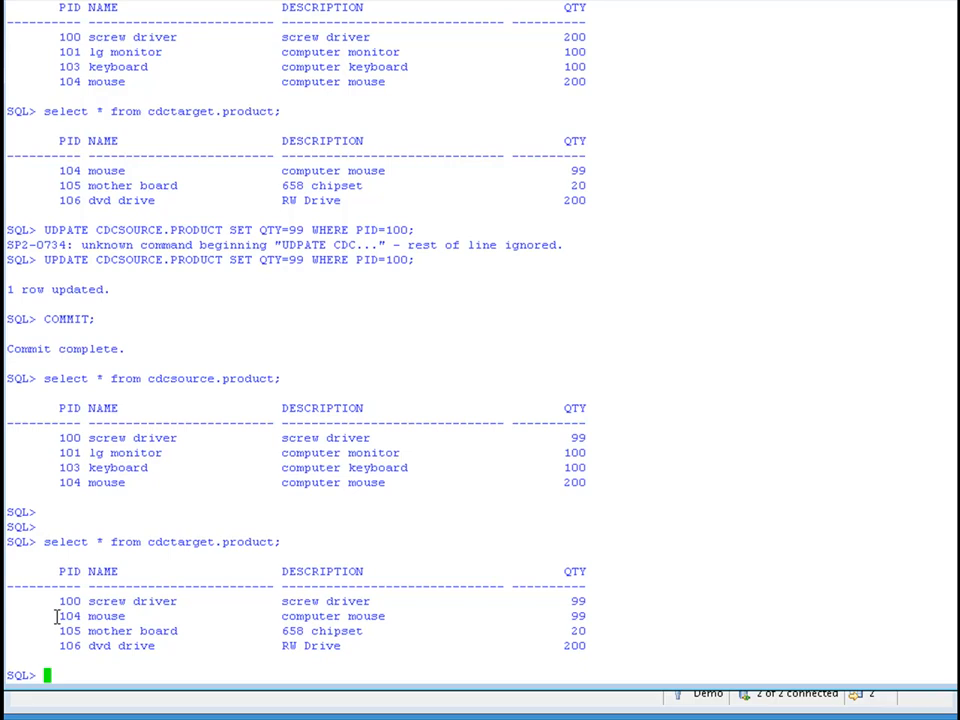
pyautogui.moveTo(357, 259); pyautogui.dragTo(416, 260)
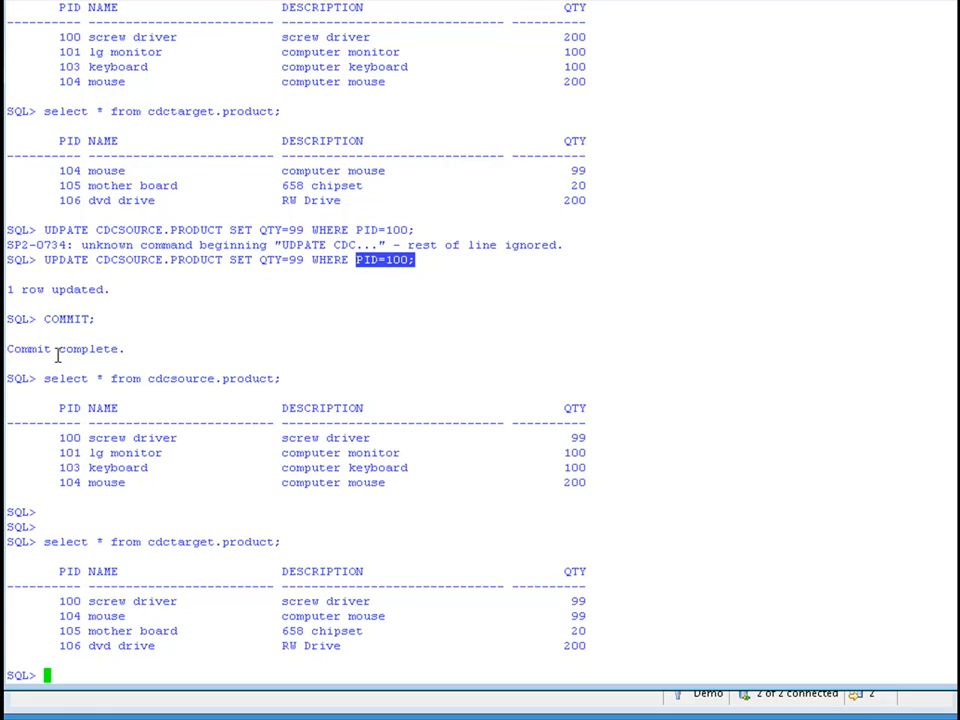
pyautogui.click(515, 589)
pyautogui.moveTo(515, 589); pyautogui.dragTo(590, 601)
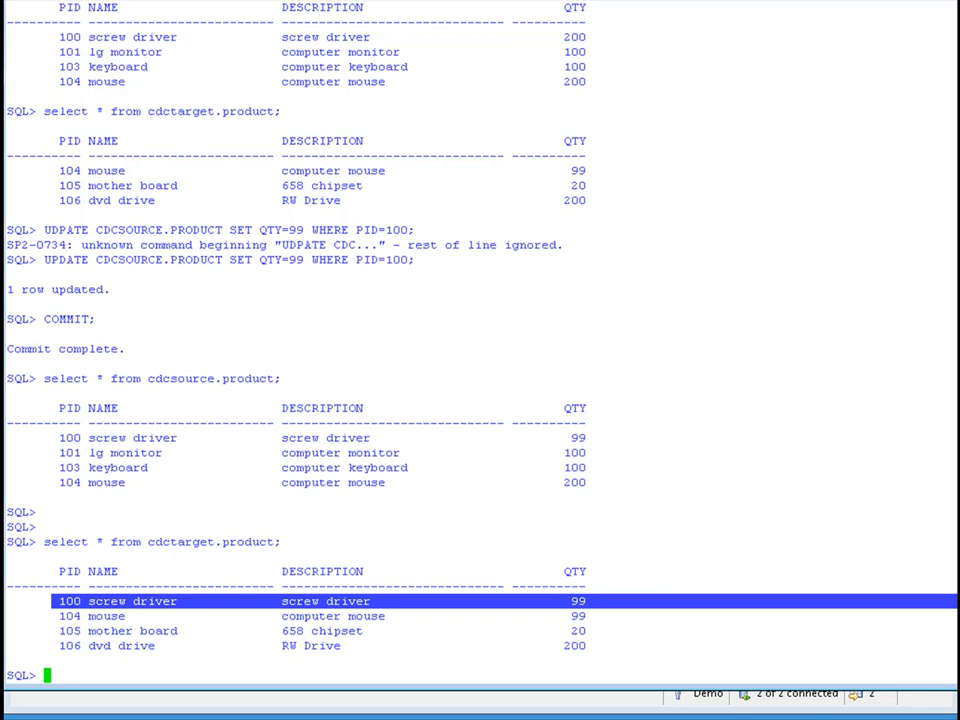
pyautogui.click(868, 660)
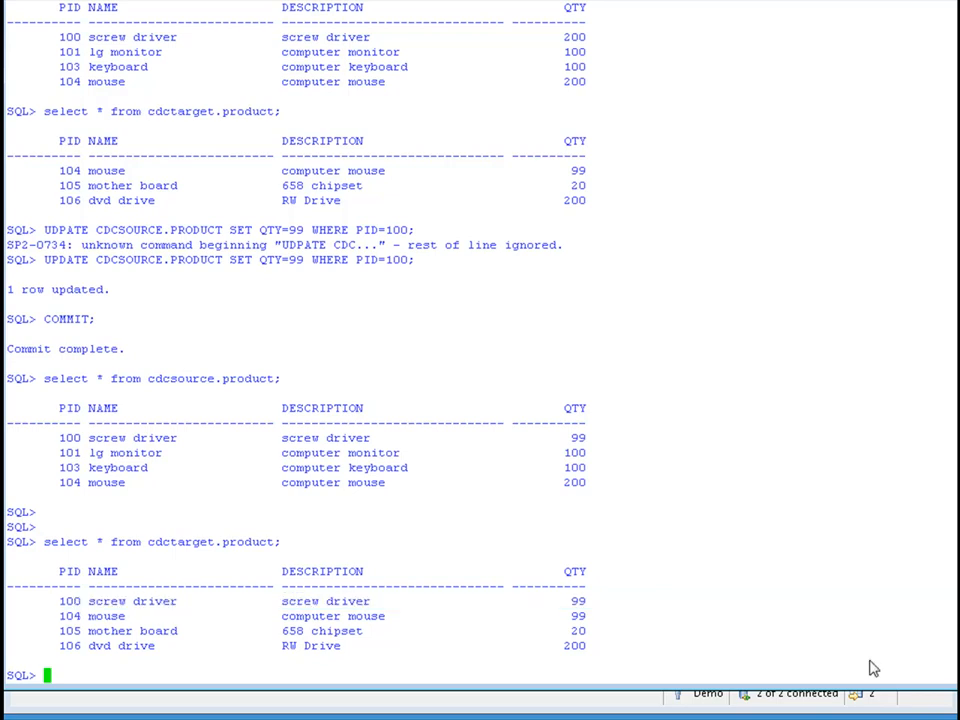
# Insert the row (106,'dvd drive','RW Drive',200) into CDCSOURCE.PRODUCT and commit it.
pyautogui.rightClick(485, 652)
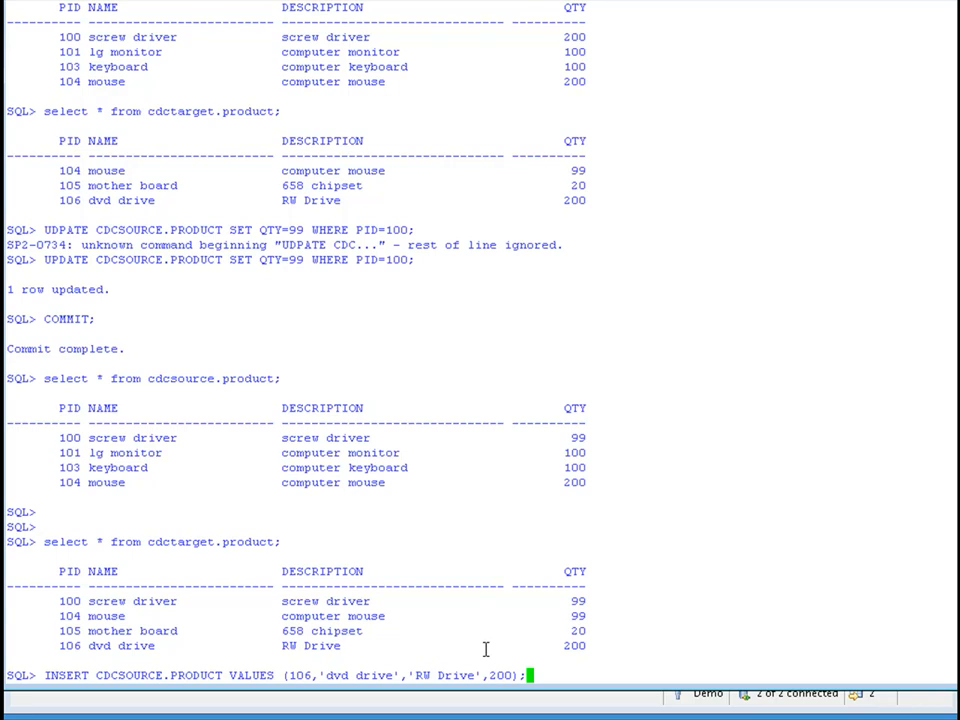
pyautogui.press('Return')
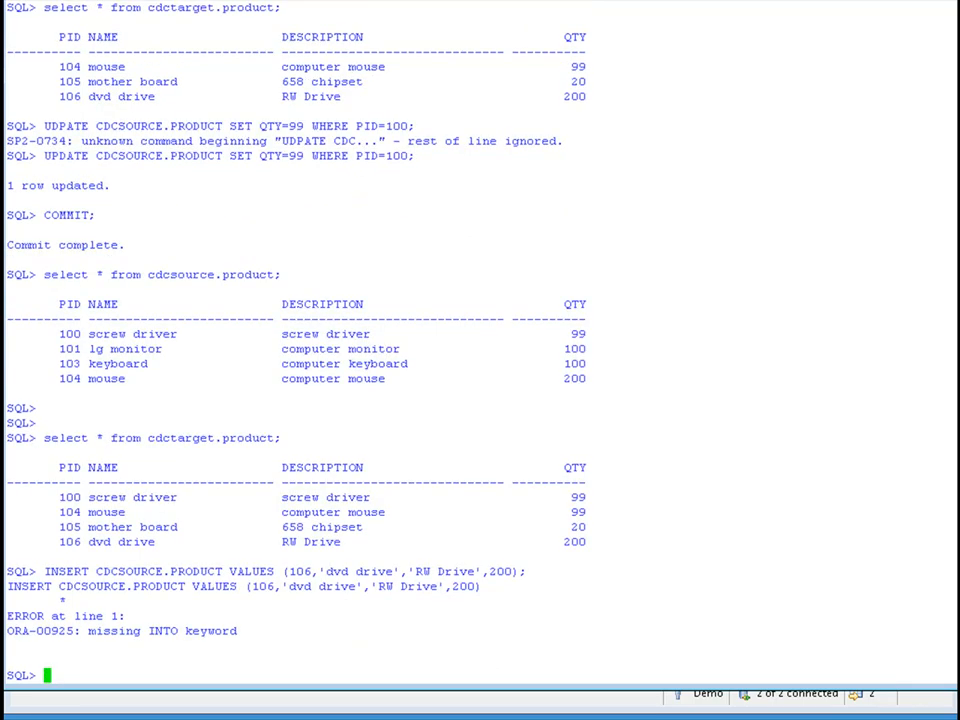
pyautogui.doubleClick(66, 571)
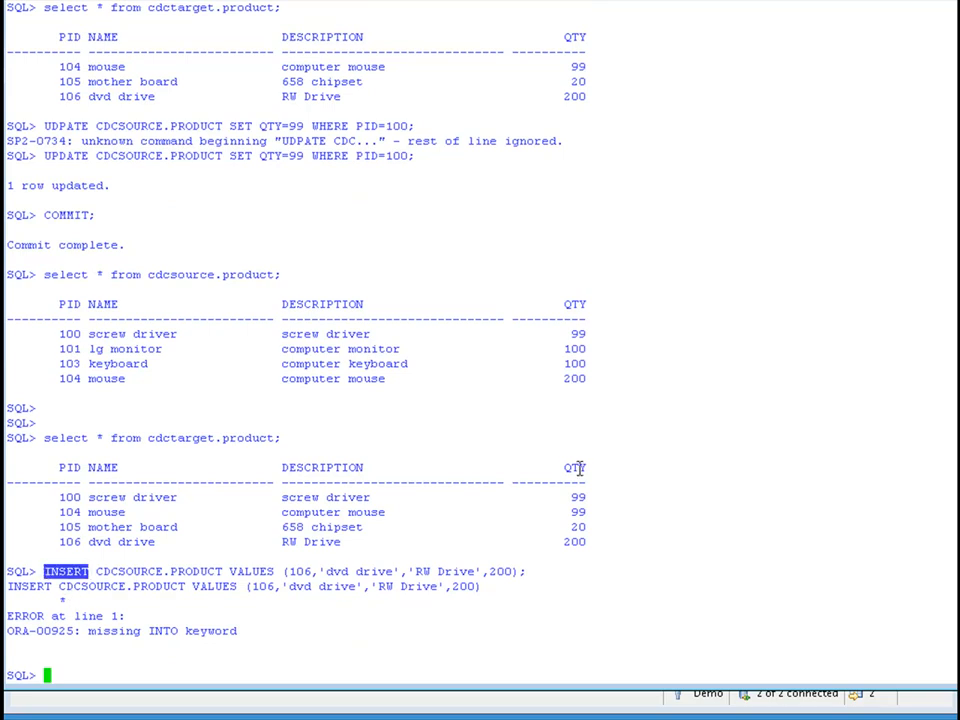
pyautogui.write('INSERT INTO')
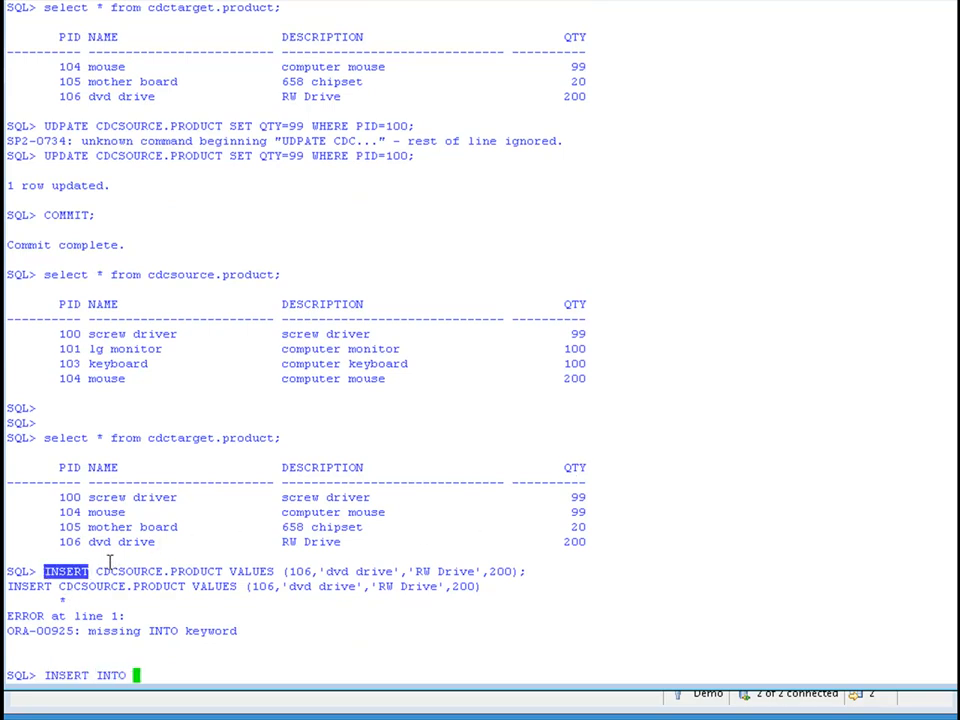
pyautogui.moveTo(96, 571); pyautogui.dragTo(524, 572)
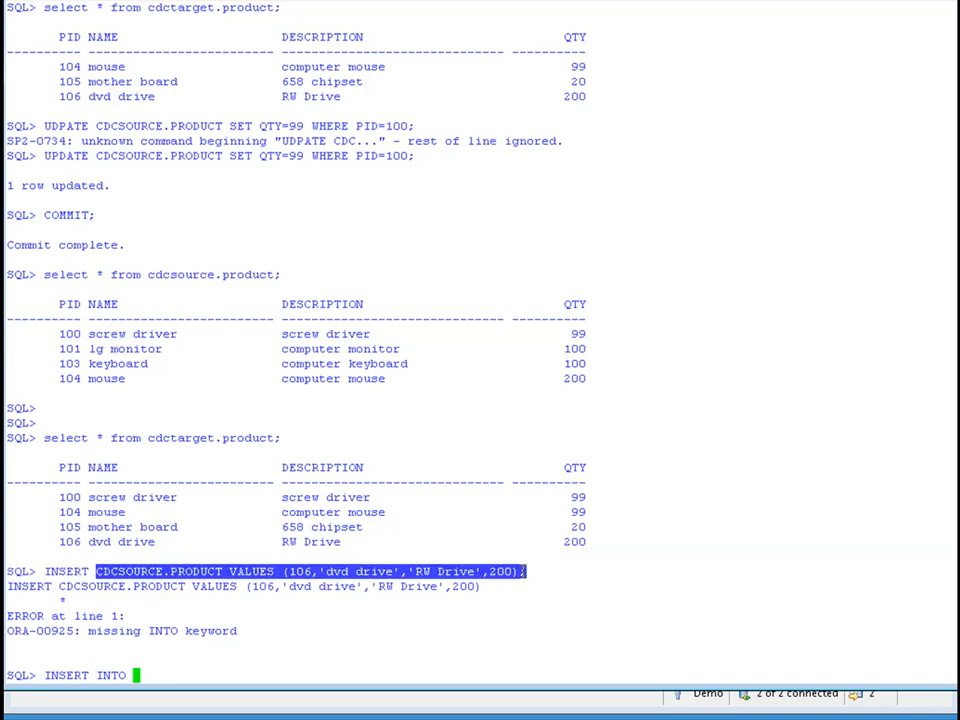
pyautogui.write("CDCSOURCE.PRODUCT VALUES (106,'dvd drive','RW Drive',200);")
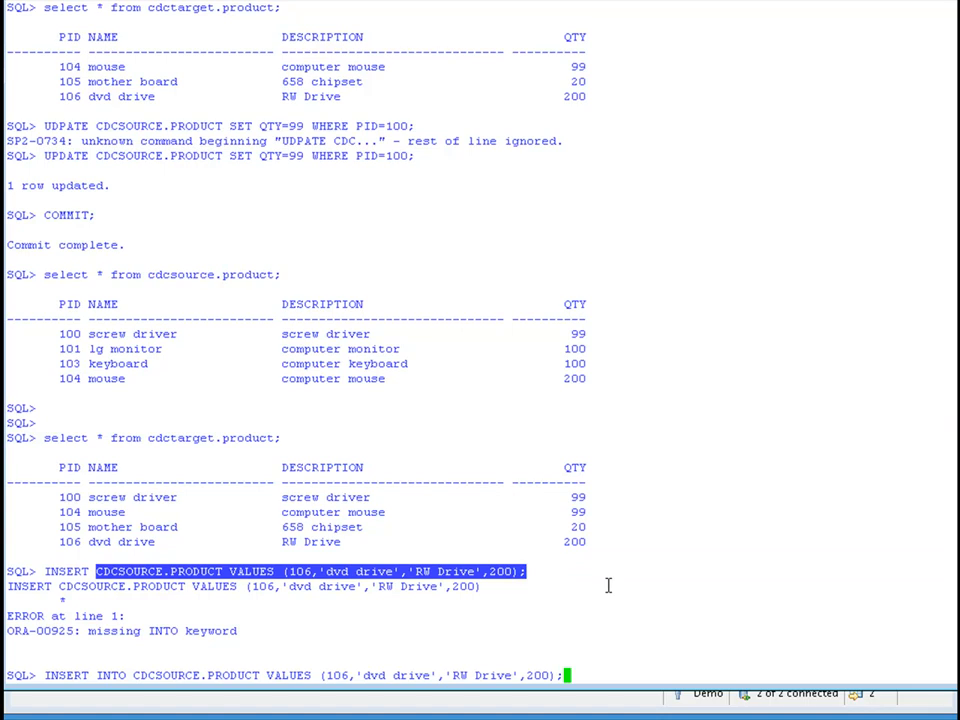
pyautogui.press('Return')
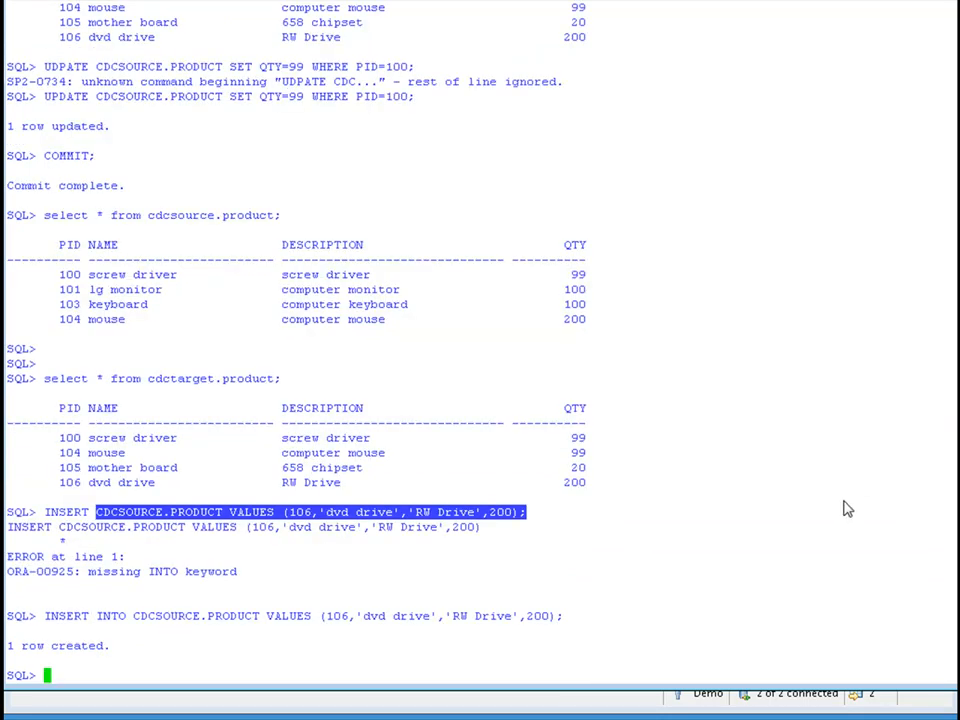
pyautogui.click(844, 501)
pyautogui.write('COMMIT;')
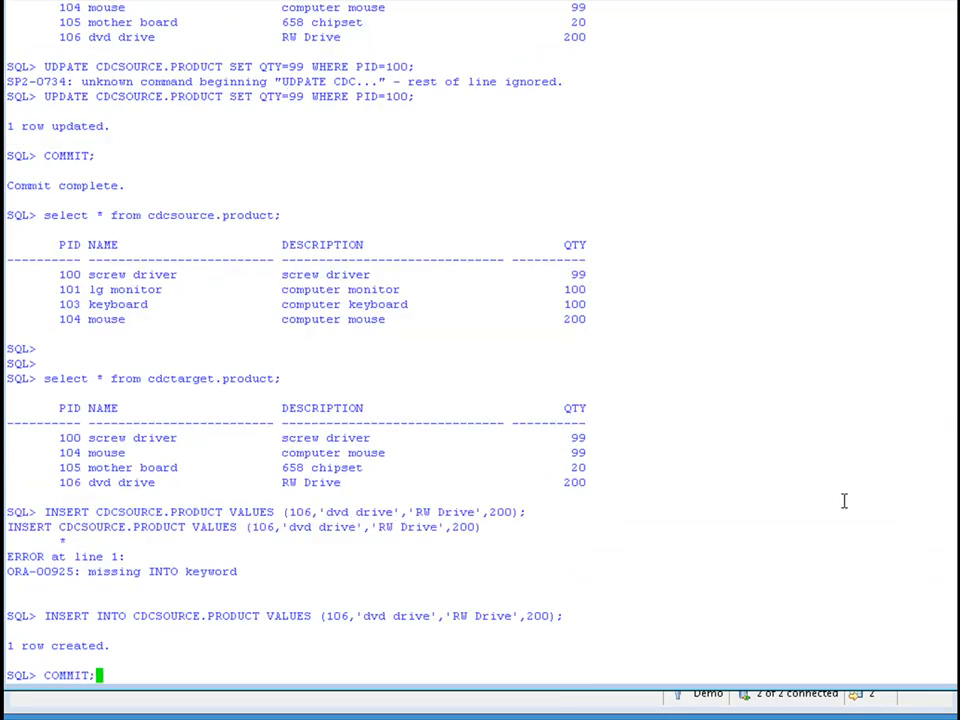
pyautogui.press('Return')
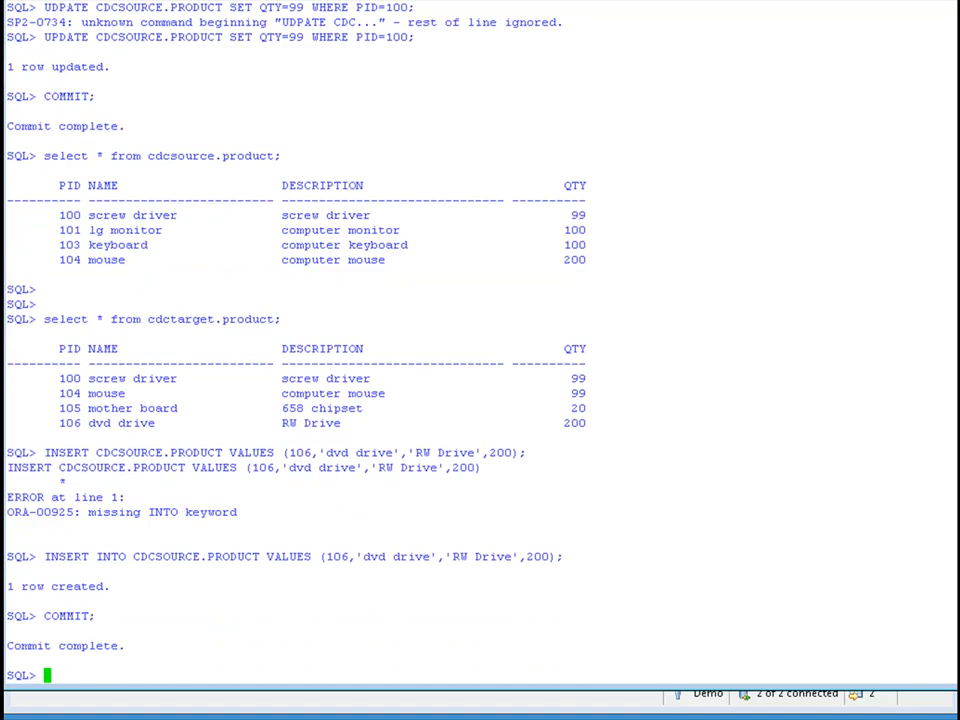
# Query all rows of cdcsource.product and cdctarget.product and examine the PID 106 row in the target.
pyautogui.moveTo(38, 156); pyautogui.dragTo(282, 156)
pyautogui.rightClick(321, 93)
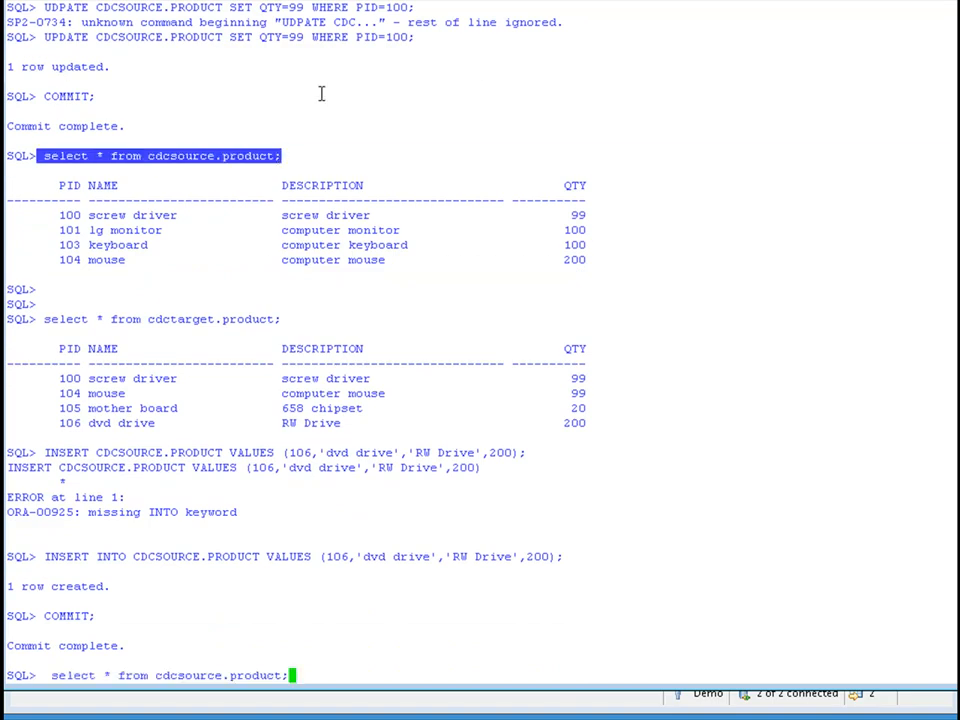
pyautogui.press('Return')
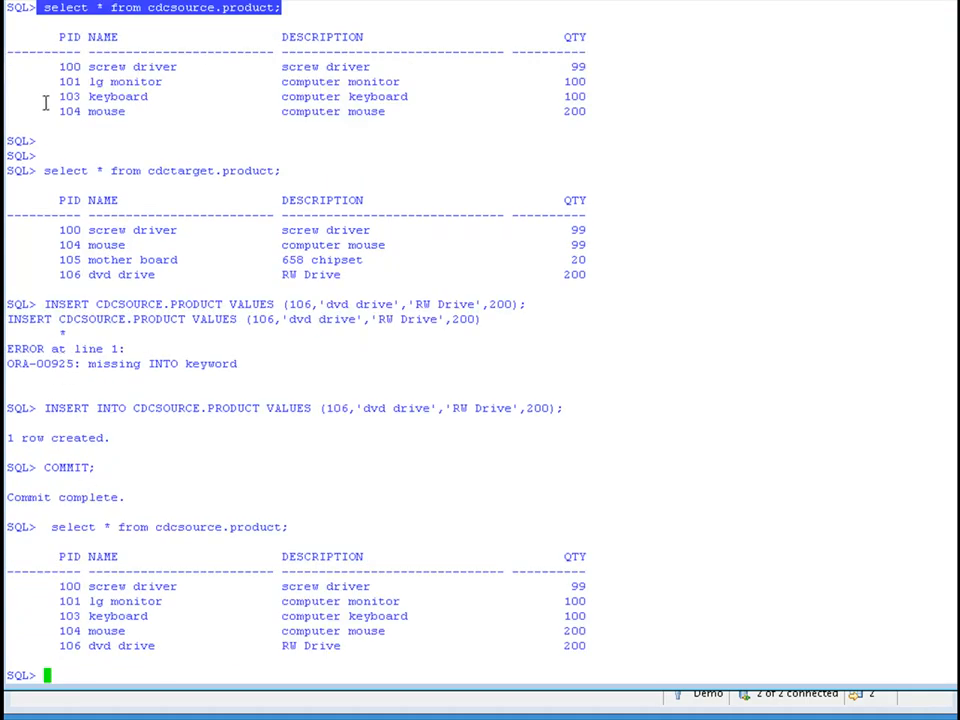
pyautogui.moveTo(44, 170); pyautogui.dragTo(283, 172)
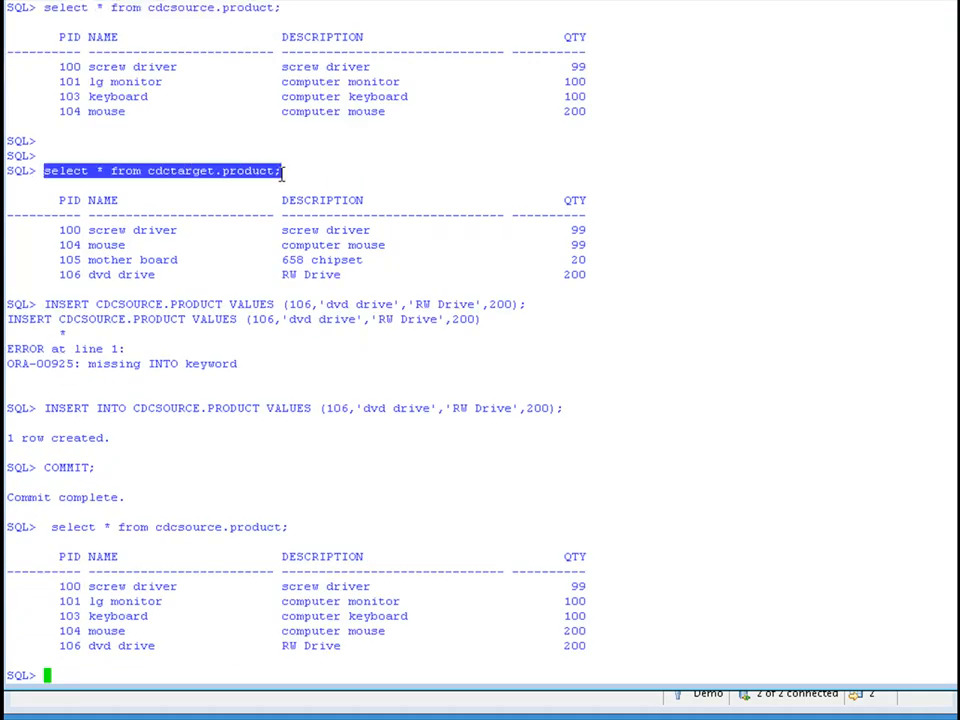
pyautogui.rightClick(822, 353)
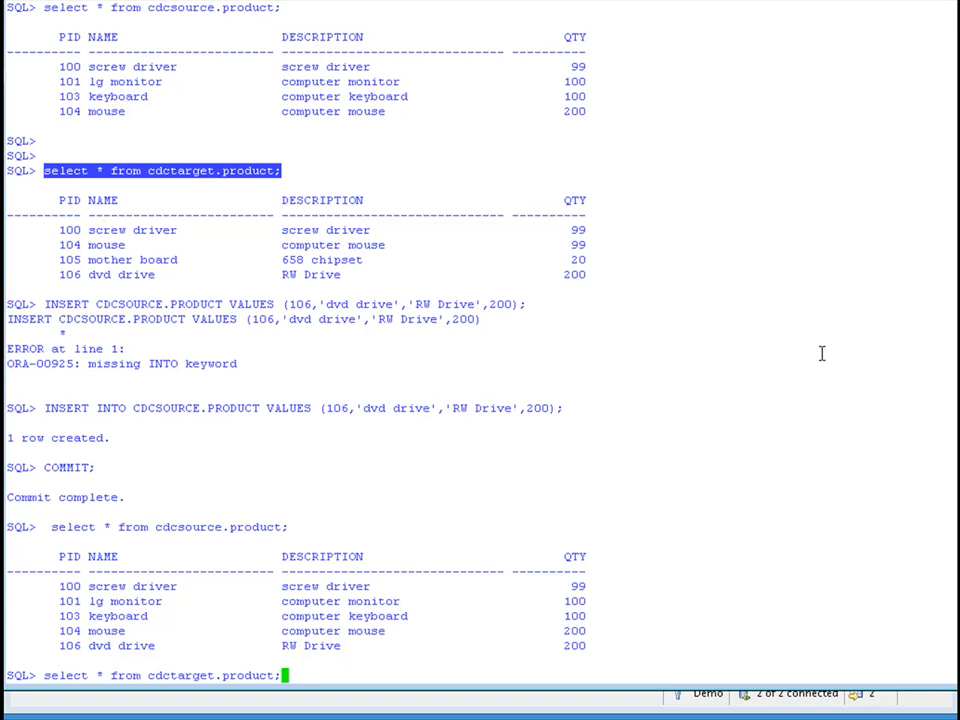
pyautogui.press('Return')
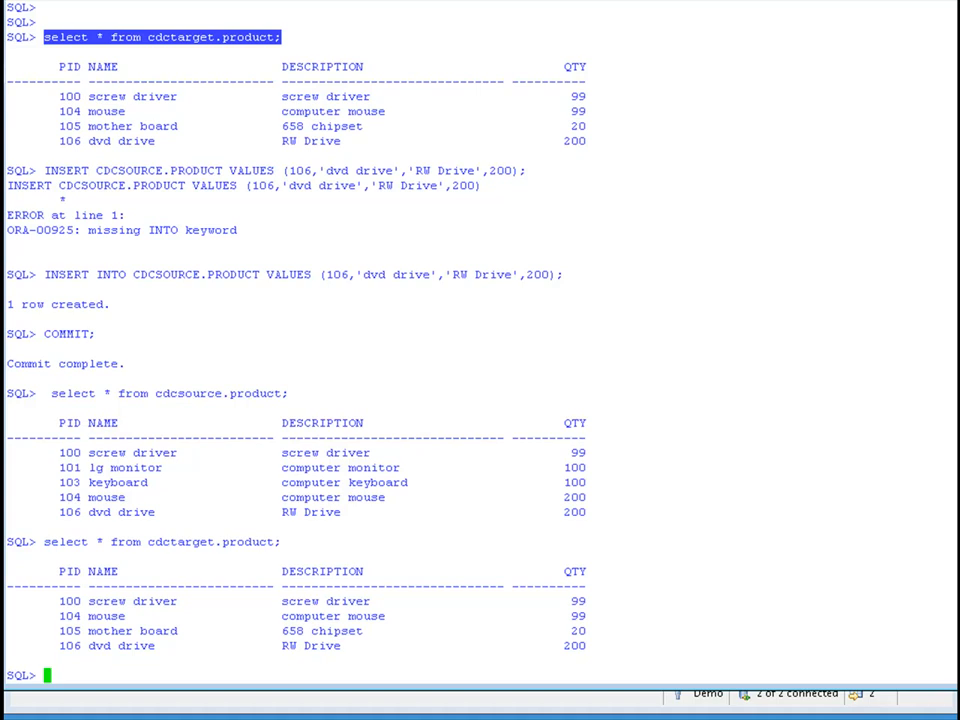
pyautogui.scroll(1, 480, 340)
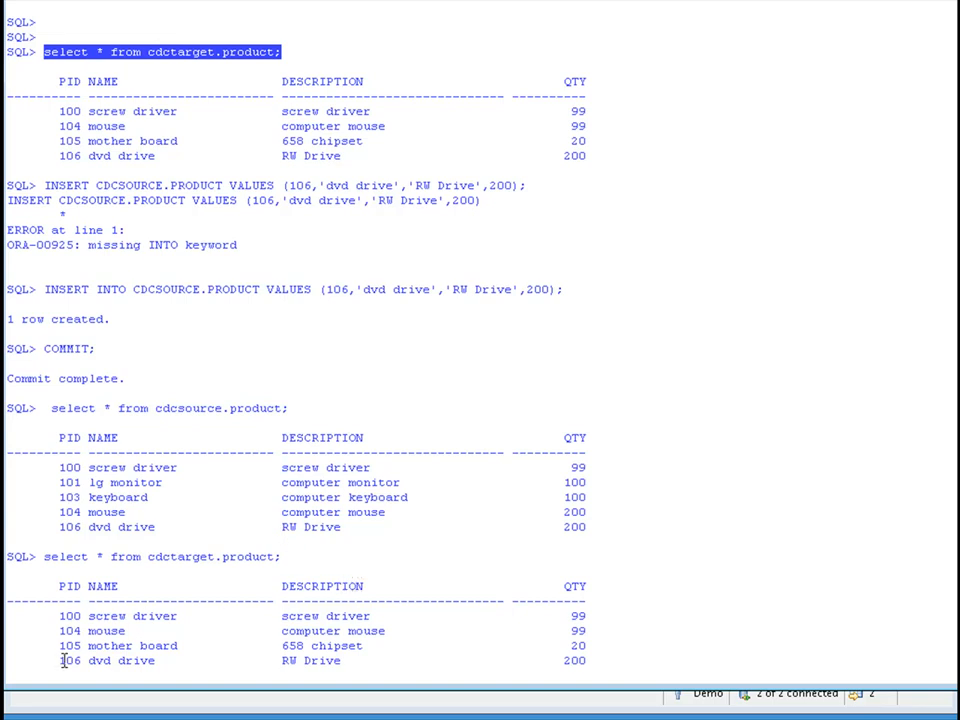
pyautogui.moveTo(36, 662); pyautogui.dragTo(589, 645)
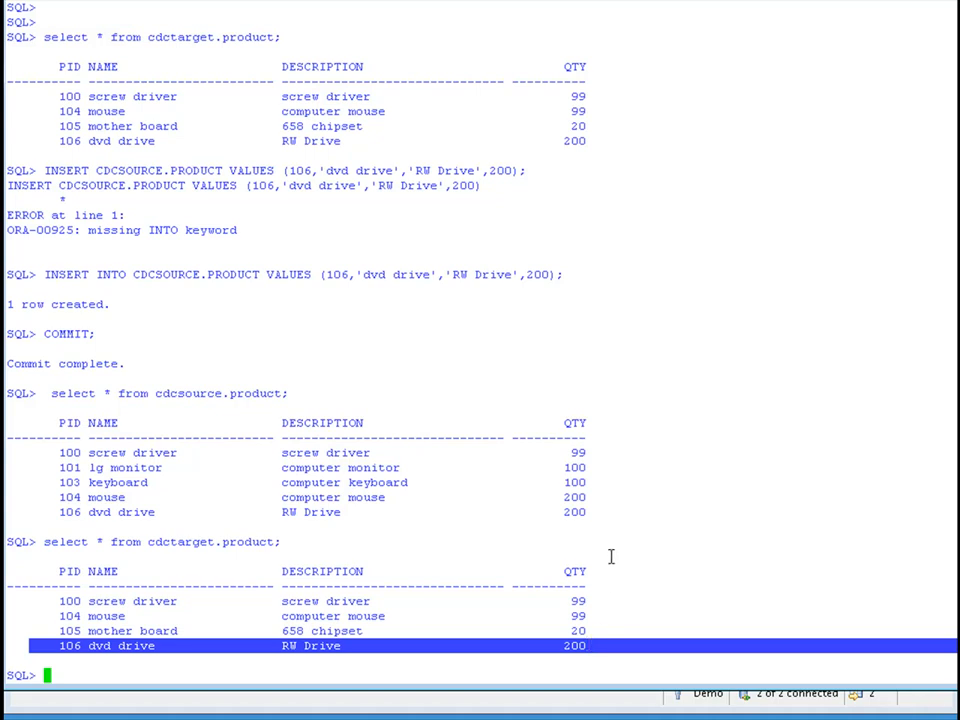
pyautogui.click(745, 552)
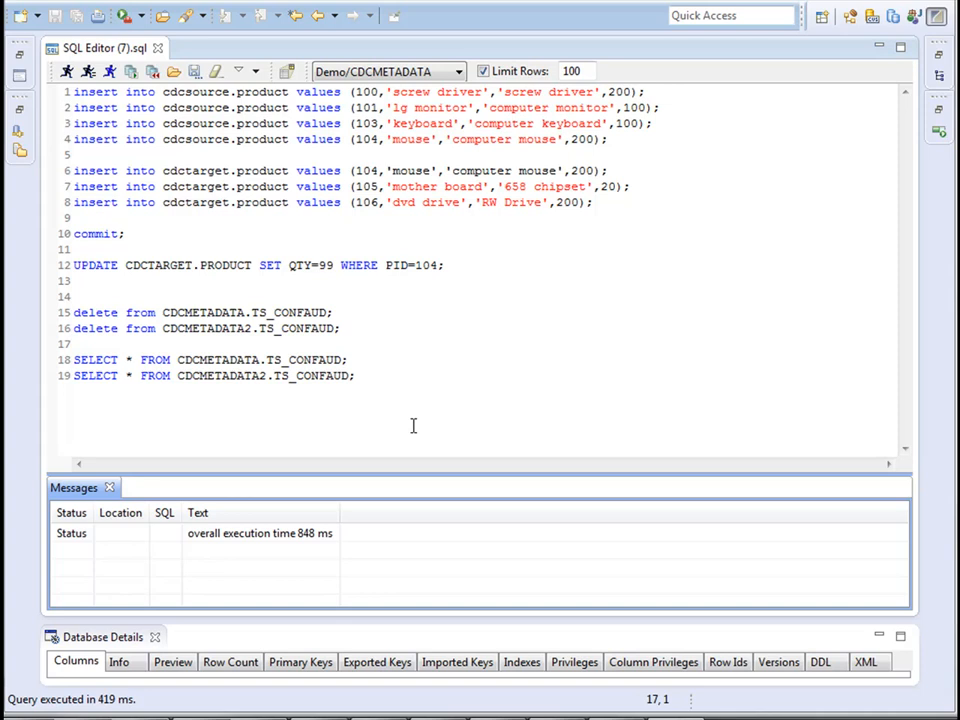
# Query all rows of CDCMETADATA2.TS_CONFAUD and enlarge the results area.
pyautogui.click(372, 374)
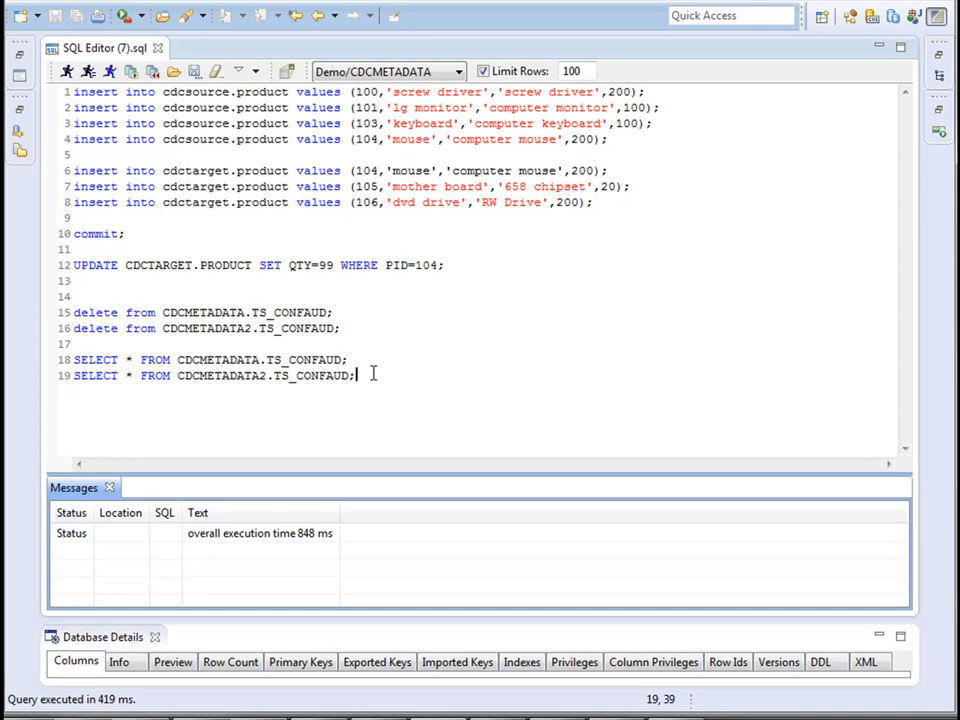
pyautogui.moveTo(372, 374); pyautogui.dragTo(62, 374)
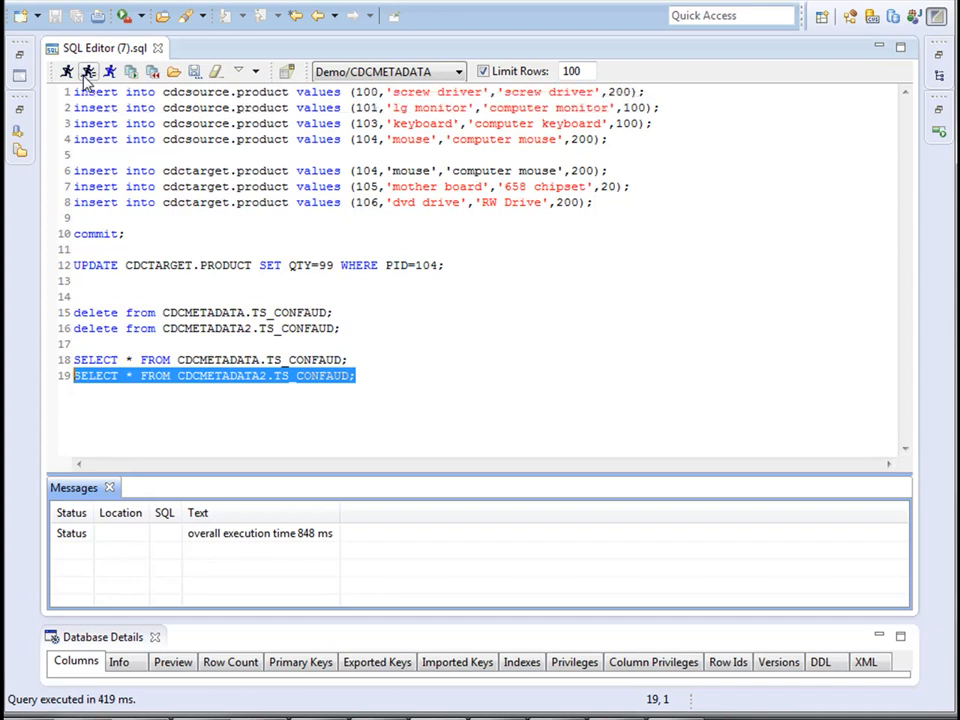
pyautogui.click(87, 74)
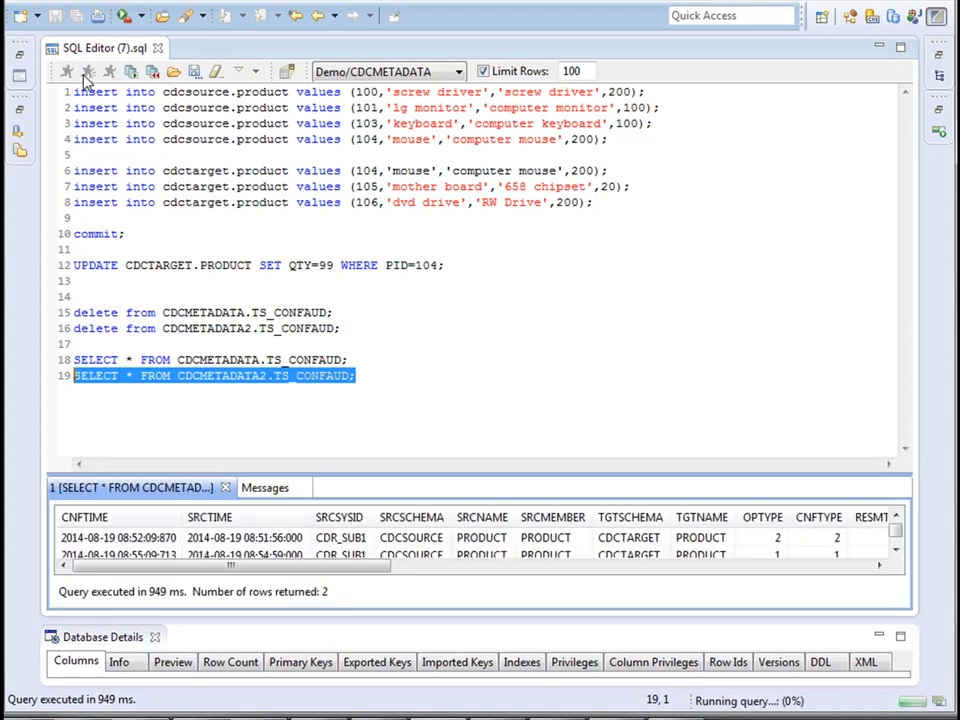
pyautogui.moveTo(489, 484); pyautogui.dragTo(508, 354)
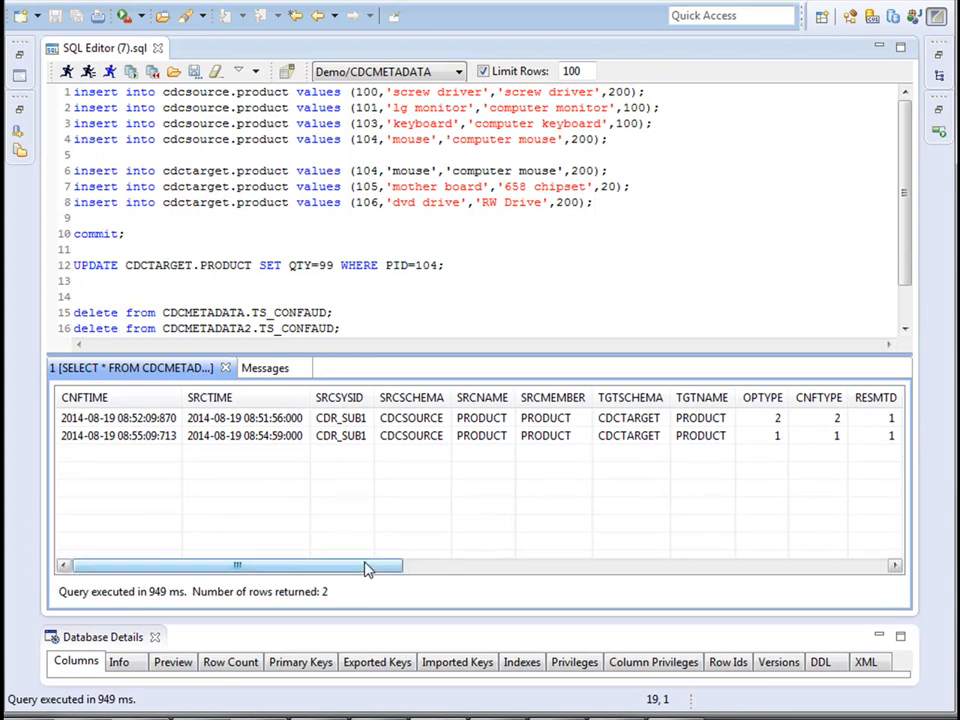
# Examine the first conflict audit record's times, operation type, conflict type, resolution method, and before, after, target and winning images.
pyautogui.moveTo(366, 569)
pyautogui.mouseDown()
pyautogui.moveTo(556, 568)
pyautogui.moveTo(370, 545)
pyautogui.mouseUp()
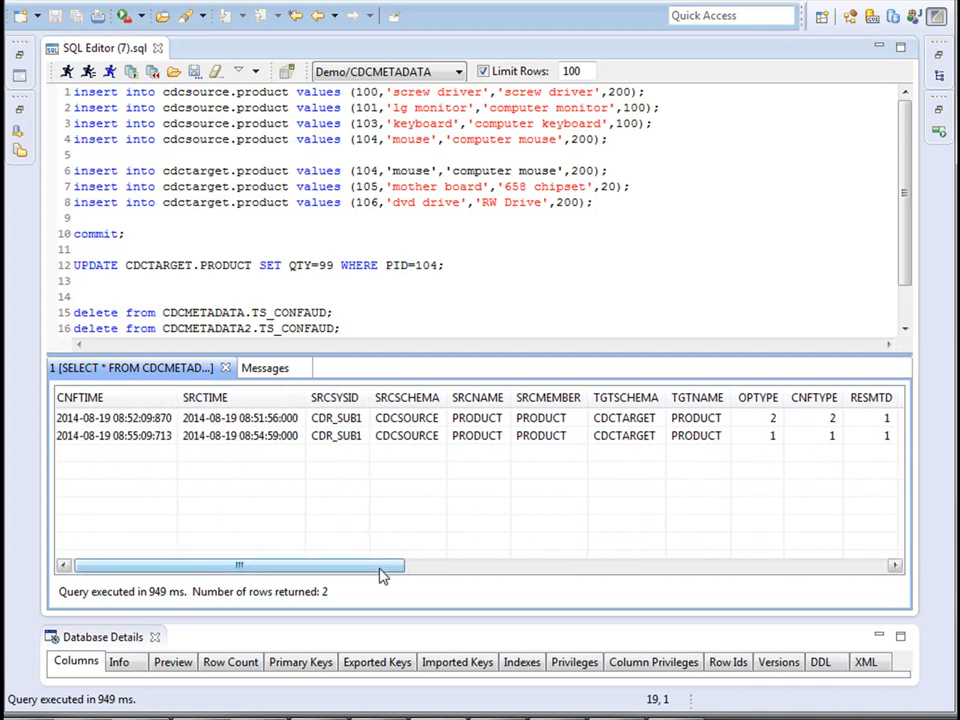
pyautogui.click(111, 425)
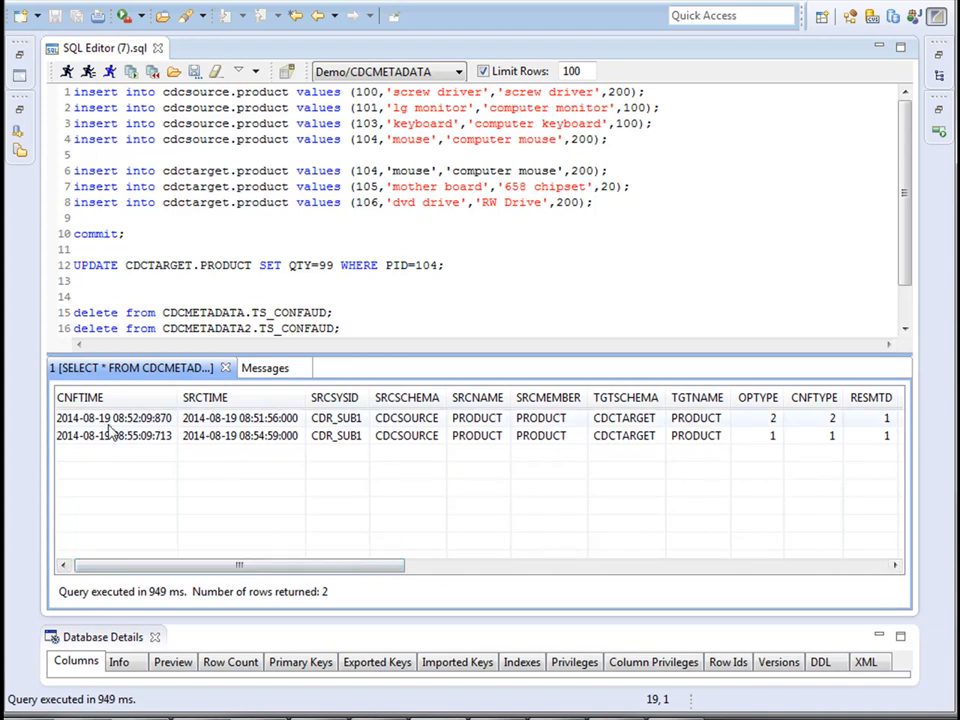
pyautogui.moveTo(326, 570); pyautogui.dragTo(408, 588)
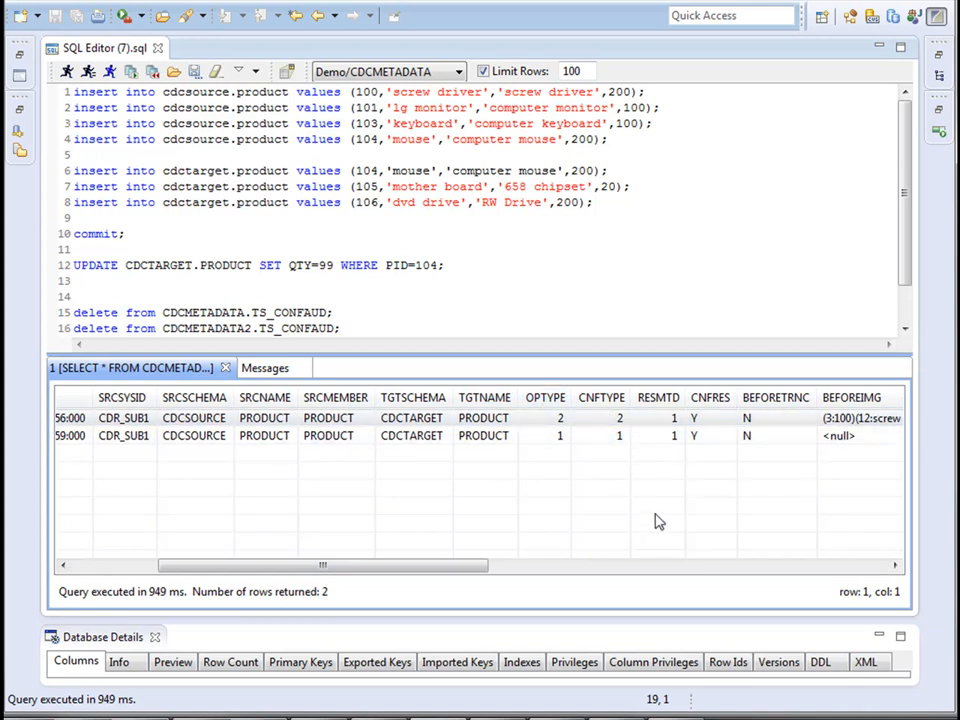
pyautogui.moveTo(429, 578); pyautogui.dragTo(613, 581)
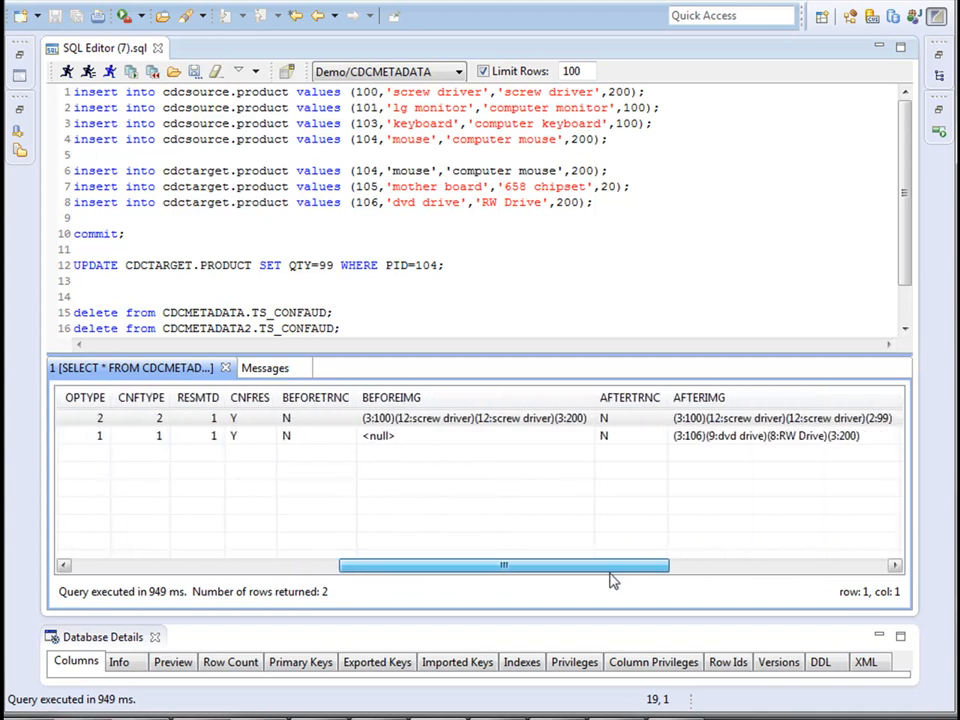
pyautogui.moveTo(568, 568); pyautogui.dragTo(483, 570)
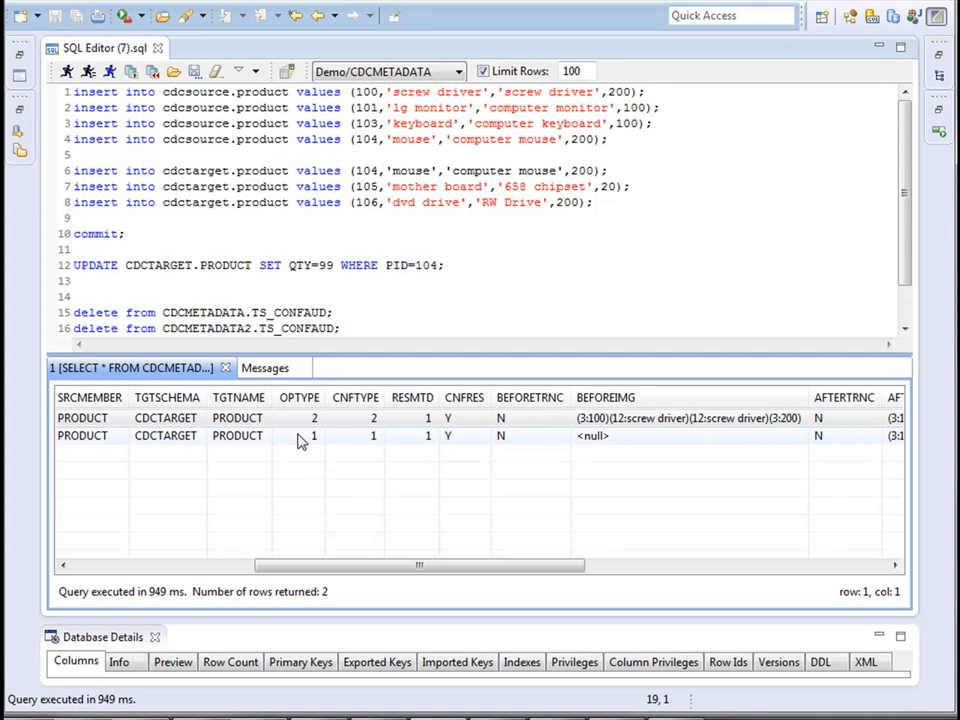
pyautogui.moveTo(510, 570); pyautogui.dragTo(578, 572)
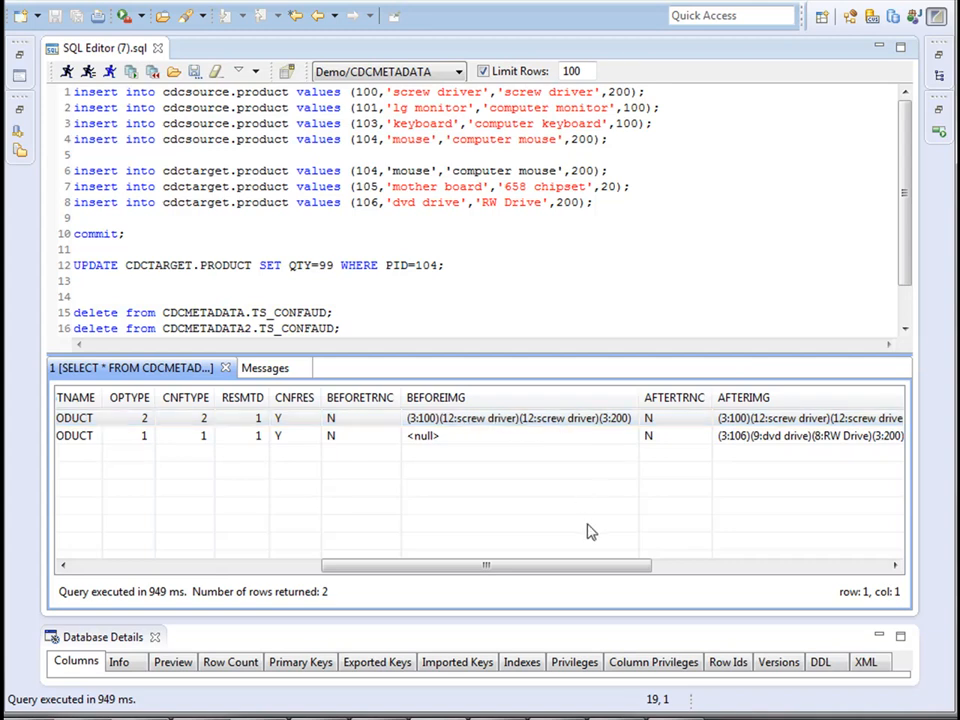
pyautogui.moveTo(588, 575); pyautogui.dragTo(627, 577)
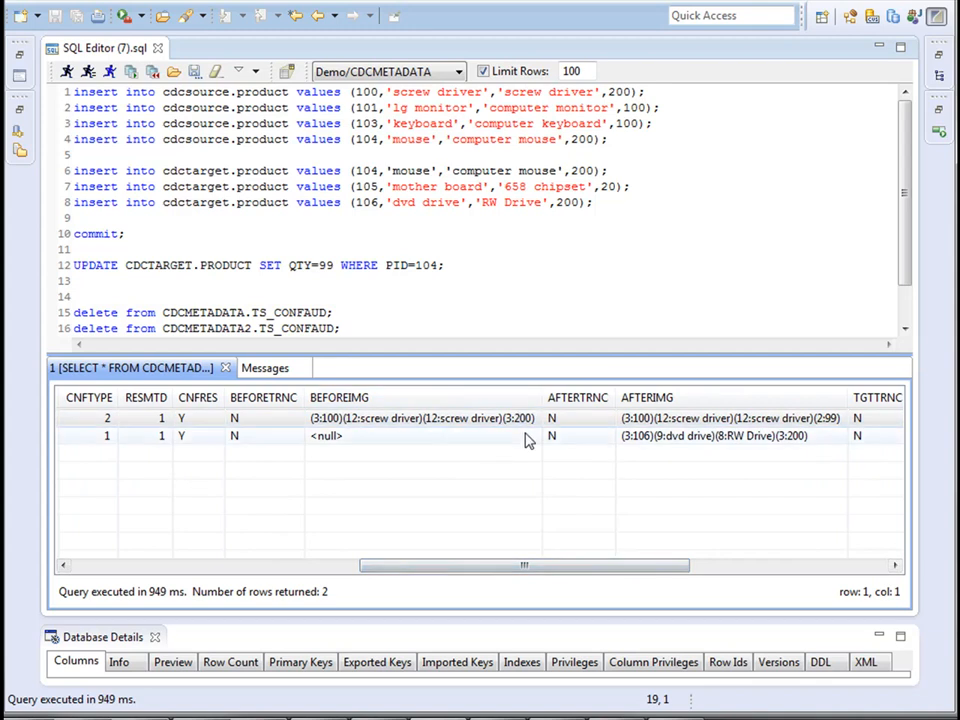
pyautogui.moveTo(606, 574); pyautogui.dragTo(664, 578)
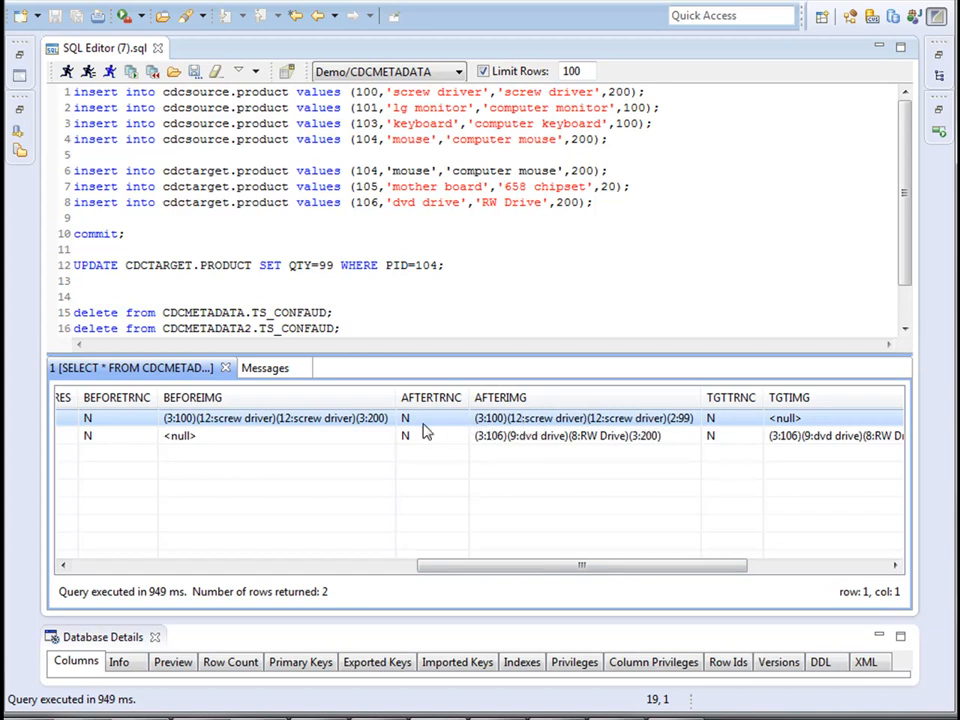
pyautogui.moveTo(600, 574); pyautogui.dragTo(720, 579)
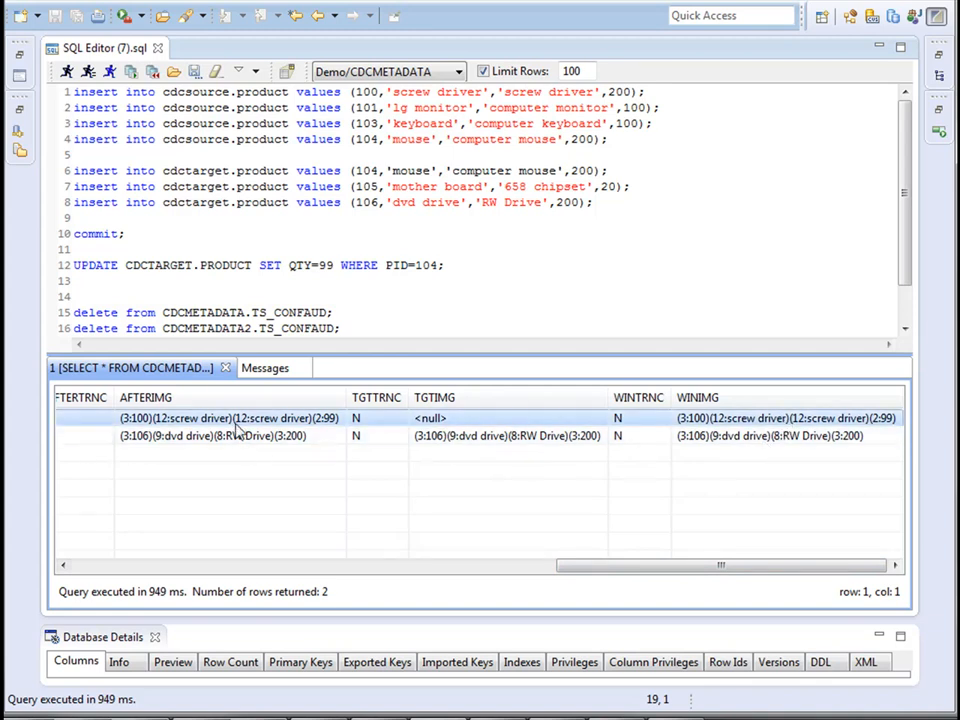
# Examine the before, after, target and winning images of the second conflict audit record, for PID 106.
pyautogui.moveTo(549, 568); pyautogui.dragTo(334, 579)
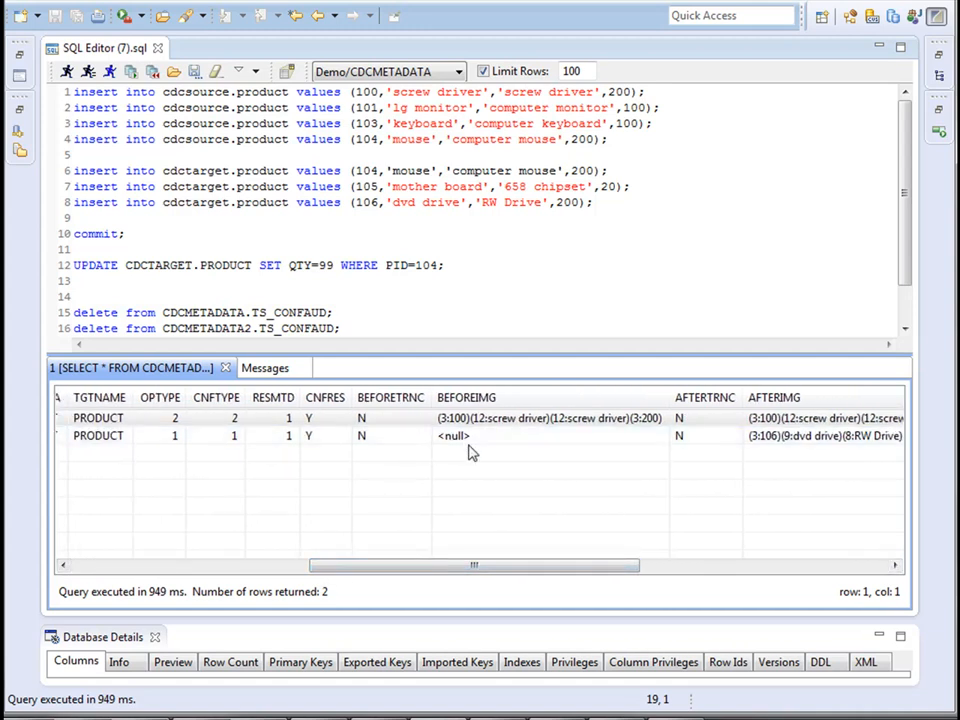
pyautogui.moveTo(514, 572); pyautogui.dragTo(607, 566)
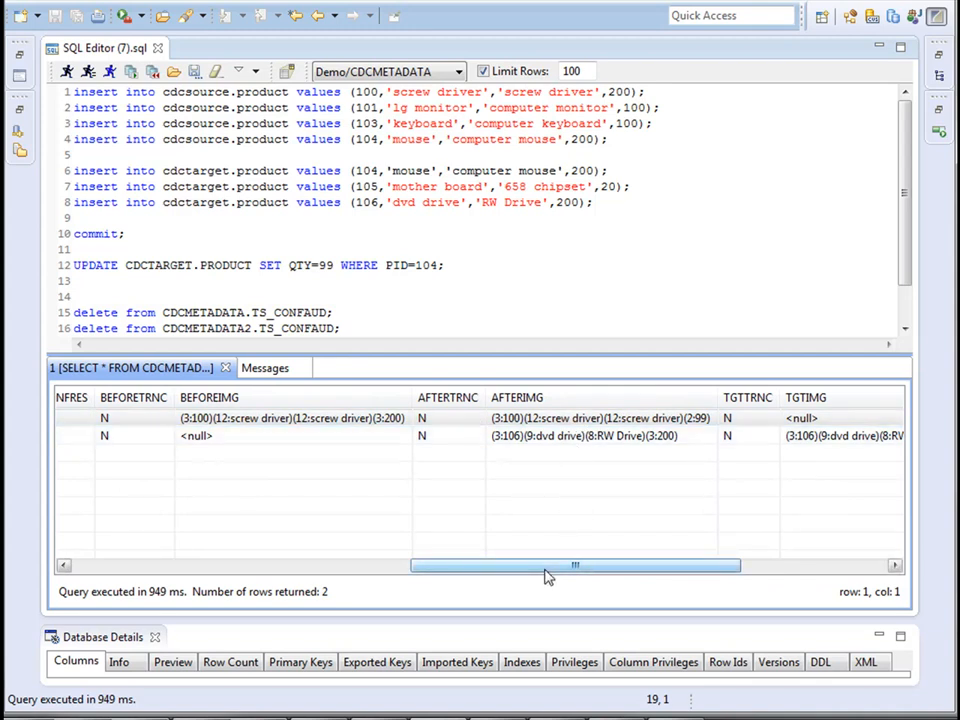
pyautogui.moveTo(545, 571); pyautogui.dragTo(748, 579)
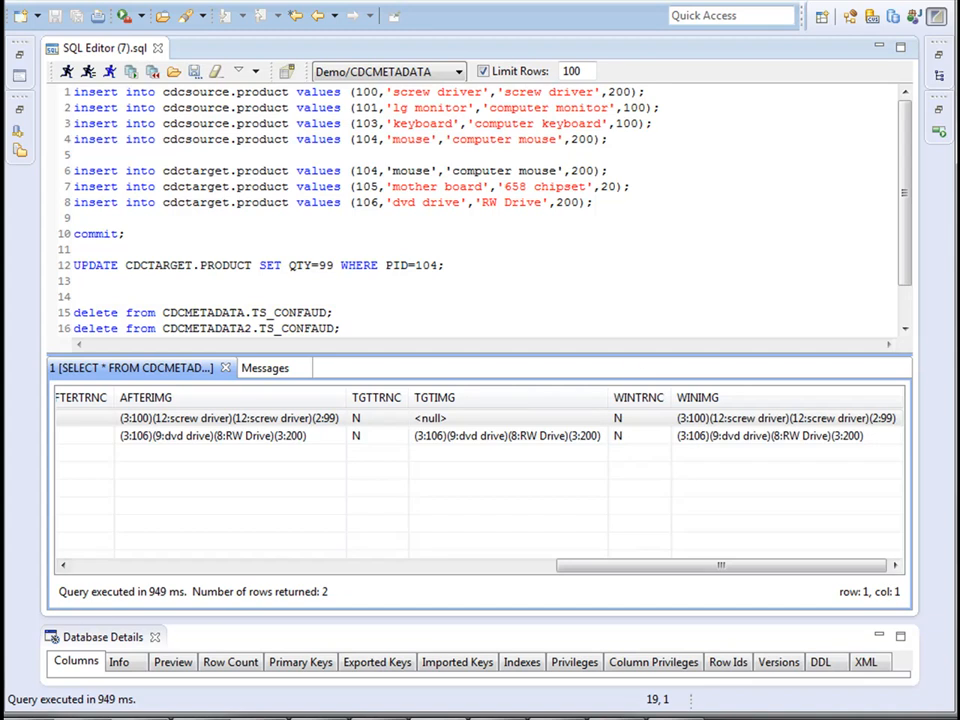
# Switch to the SQL terminal, set QTY to 2000 for PID 105 in CDCTARGET.PRODUCT and commit the update.
pyautogui.hotkey('alt', 'Tab')
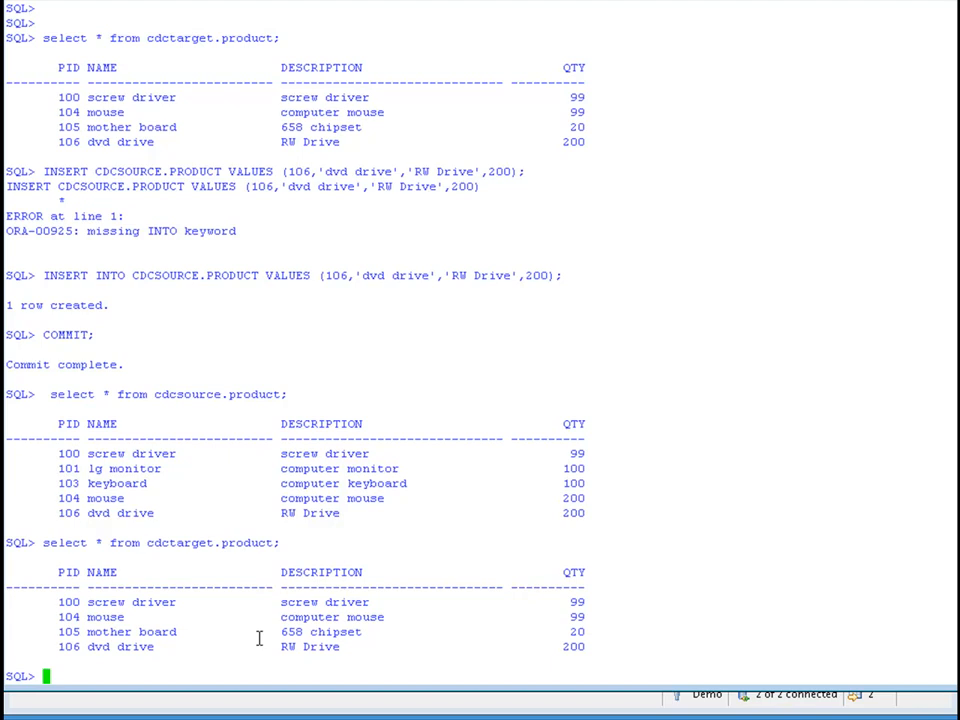
pyautogui.write('UPDATE CDCTARGET.PRODUCT SET QTY=2000 WHERE PID=105;')
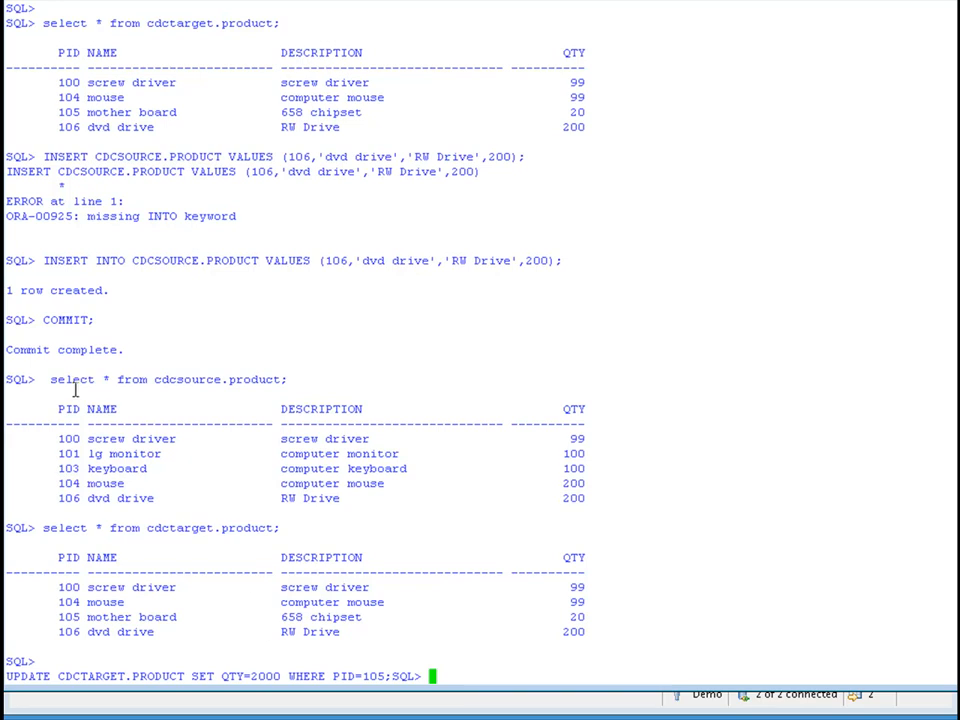
pyautogui.moveTo(43, 379); pyautogui.dragTo(281, 373)
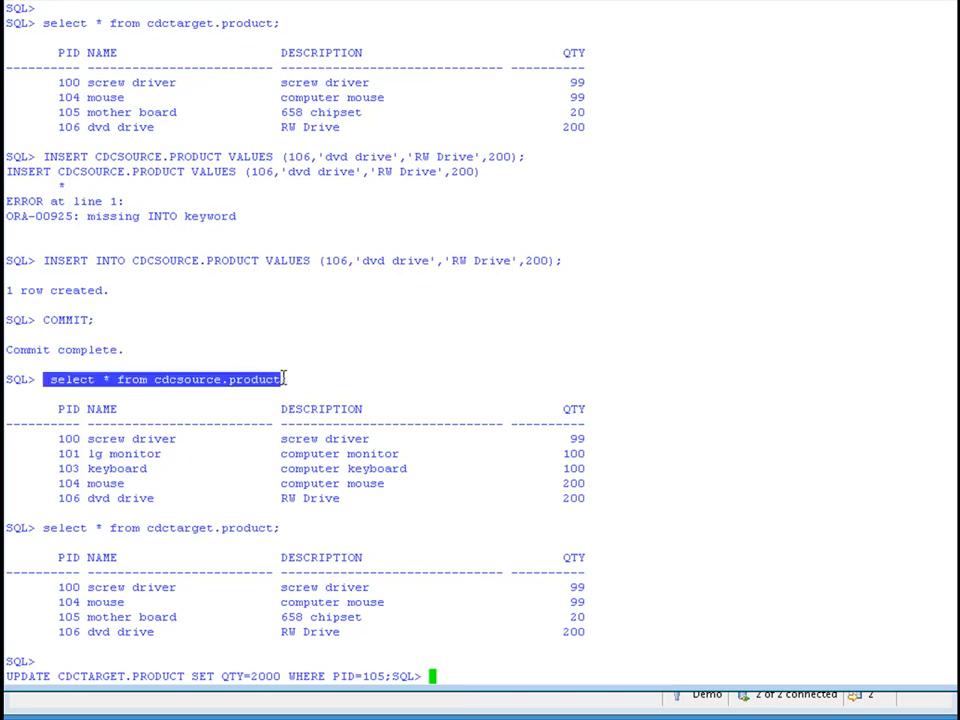
pyautogui.rightClick(465, 676)
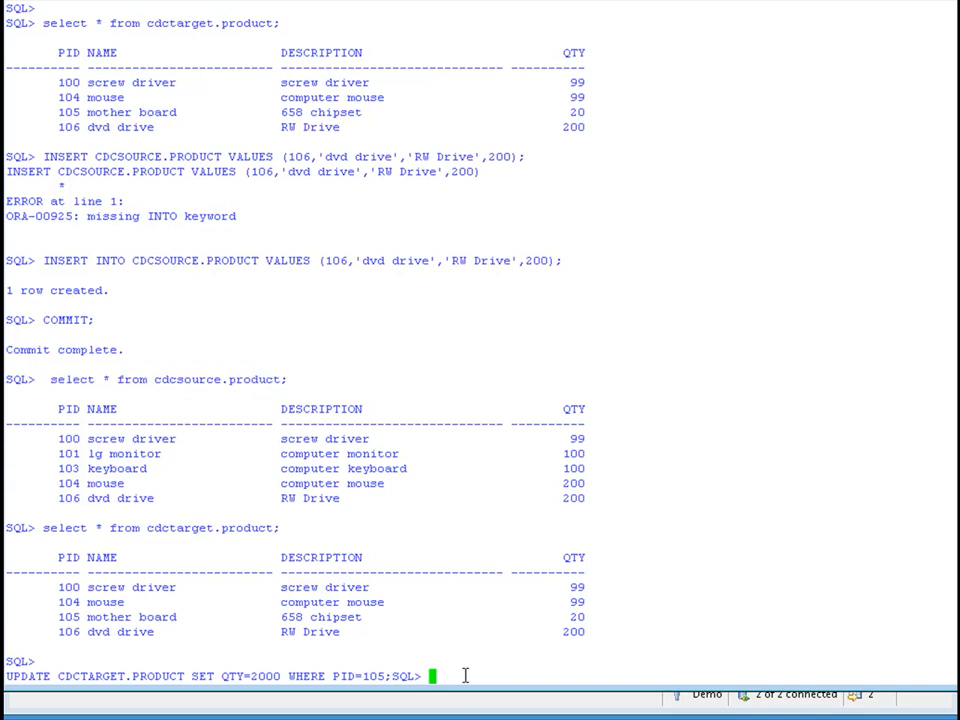
pyautogui.press('Return')
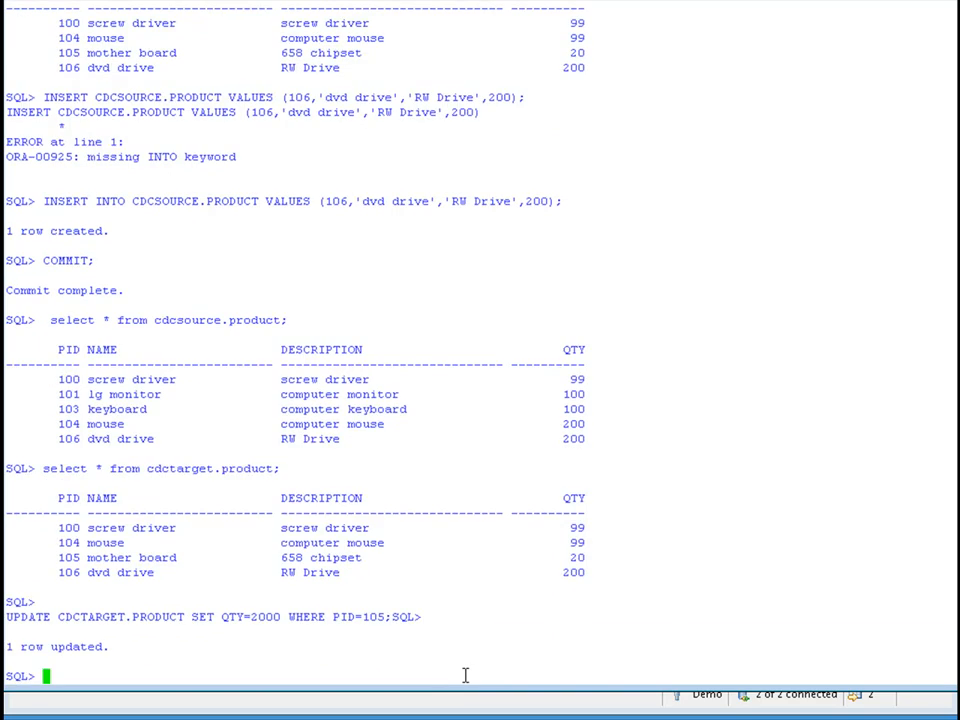
pyautogui.write('COMMIT;')
pyautogui.press('Return')
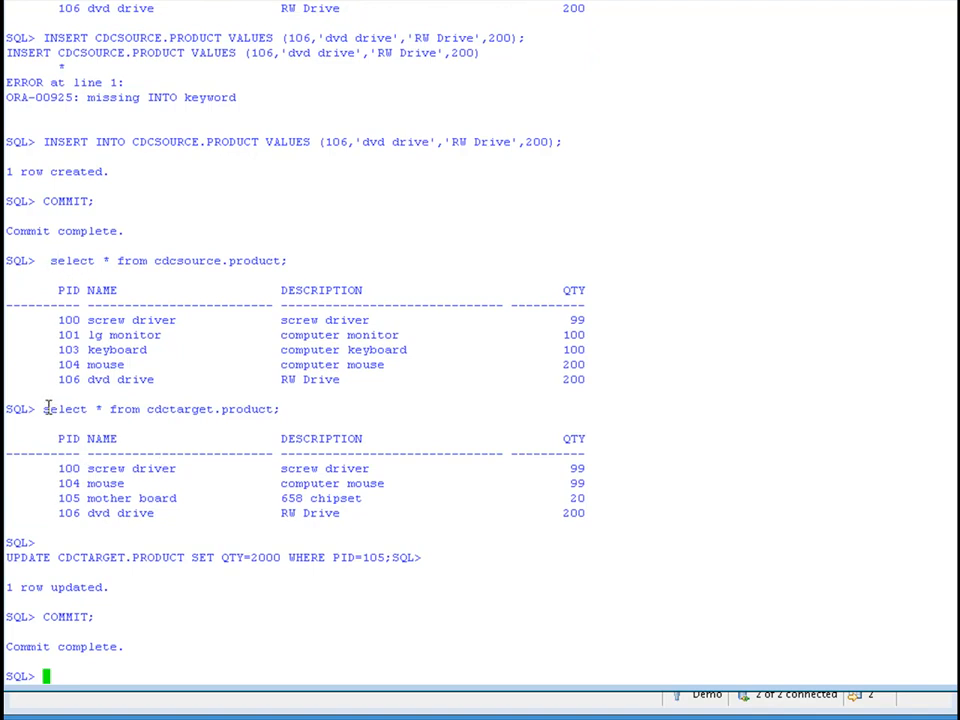
# Query all rows of cdctarget.product to check the quantity of PID 105.
pyautogui.moveTo(43, 408); pyautogui.dragTo(281, 412)
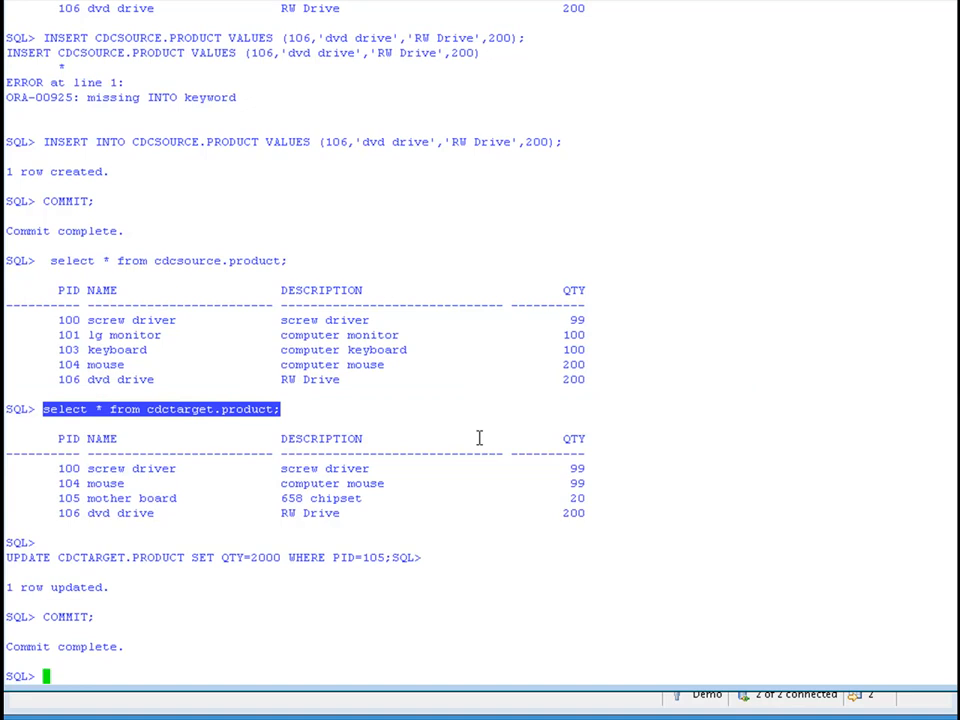
pyautogui.write('select * from cdctarget.product;')
pyautogui.press('Return')
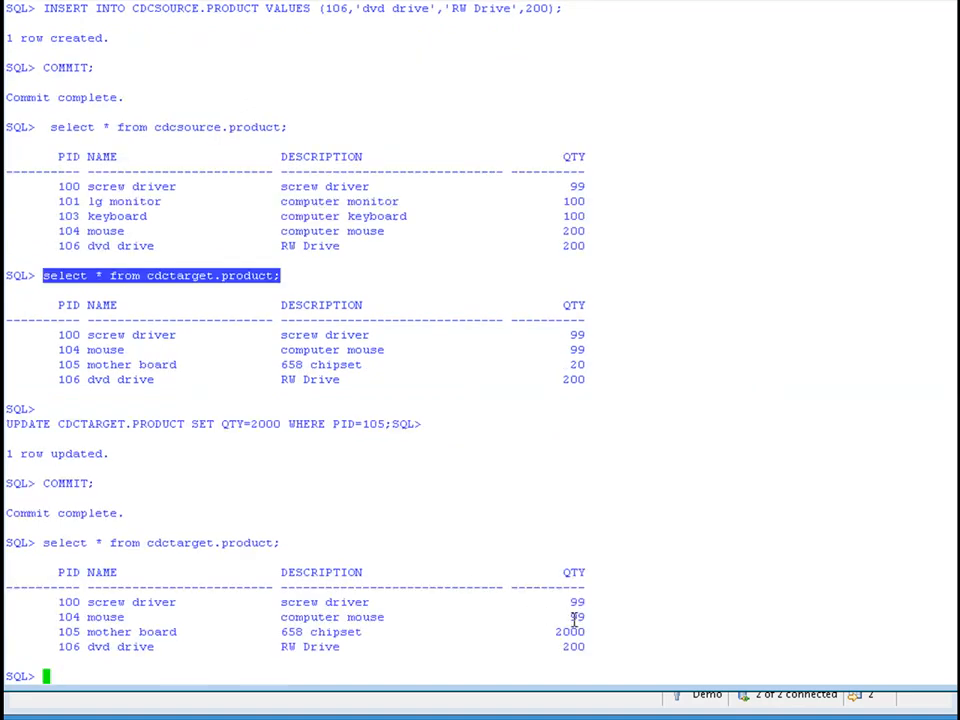
pyautogui.moveTo(556, 631); pyautogui.dragTo(958, 631)
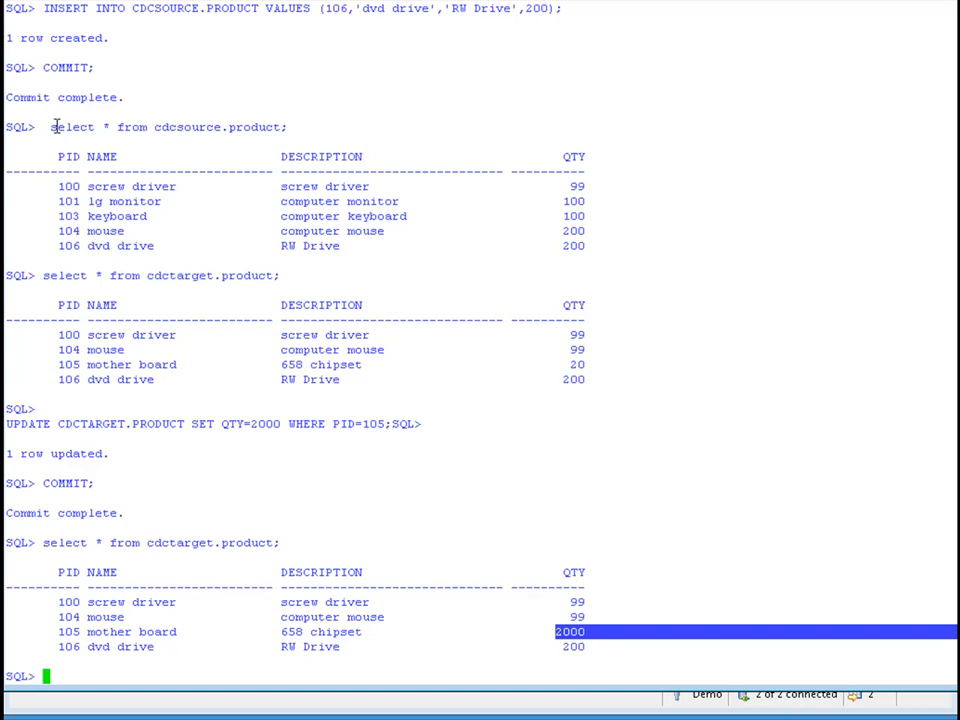
# Query all rows of cdcsource.product repeatedly to check how the PID 105 update on the target affects the source.
pyautogui.moveTo(56, 127); pyautogui.dragTo(289, 127)
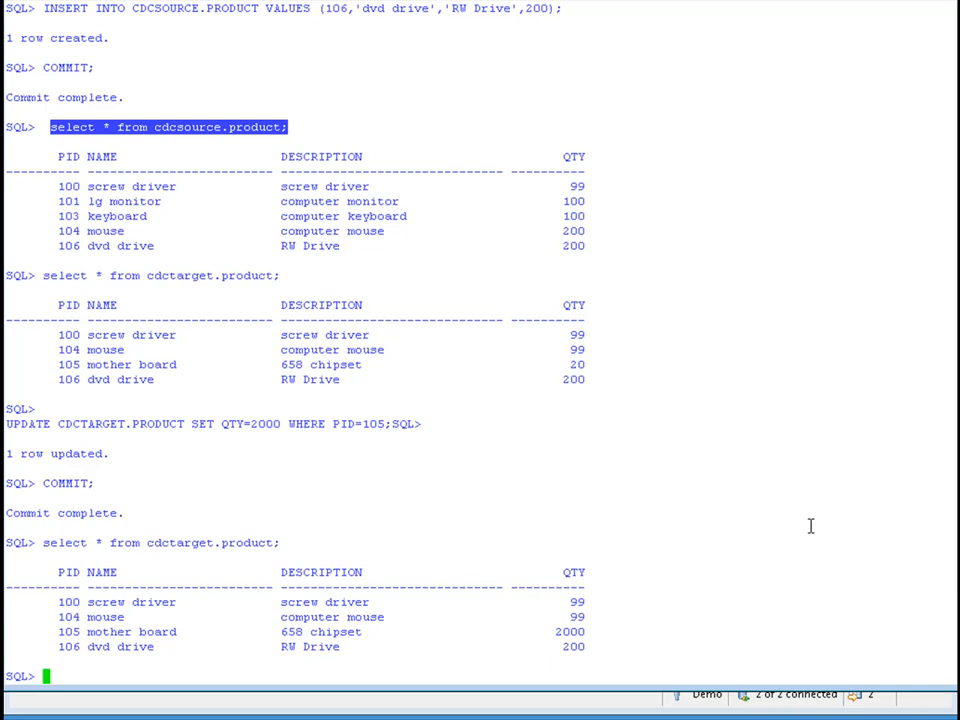
pyautogui.write('select * from cdcsource.product;')
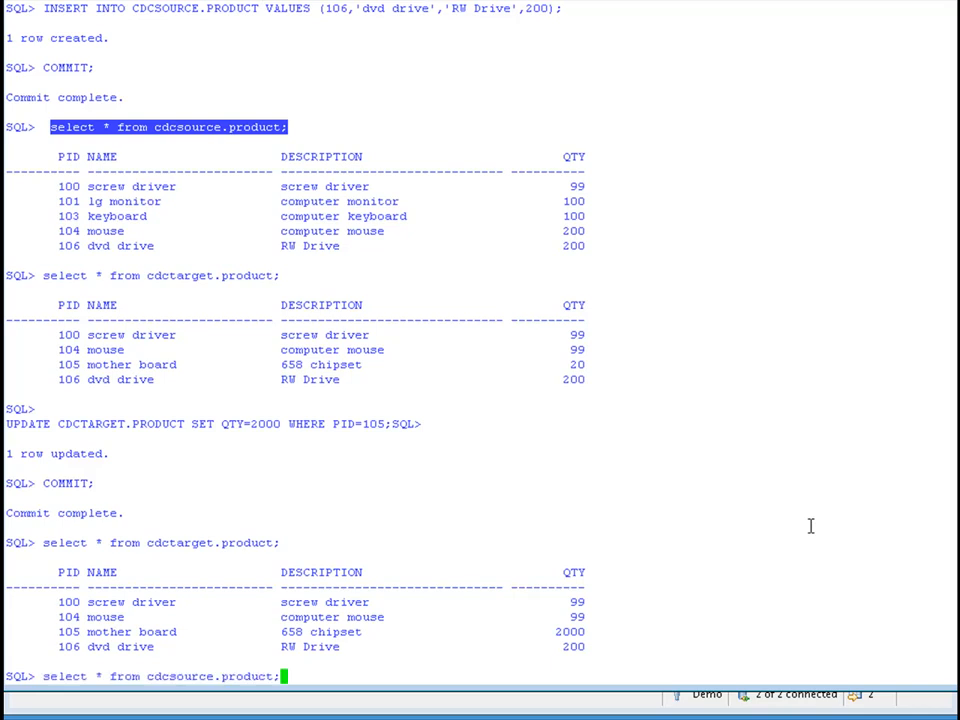
pyautogui.press('Return')
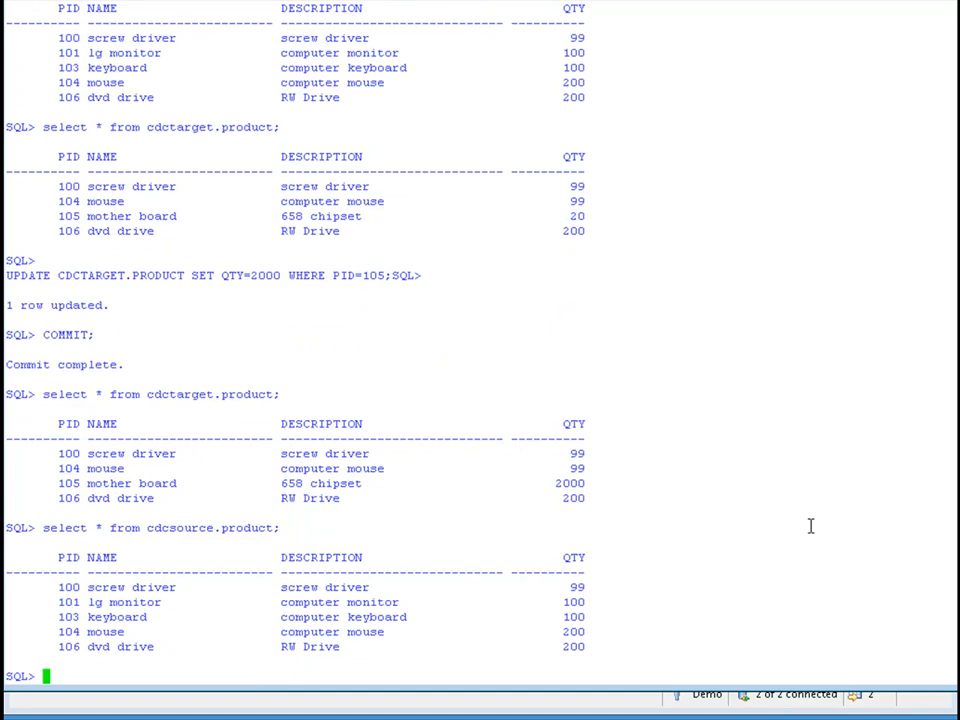
pyautogui.write('/')
pyautogui.press('Return')
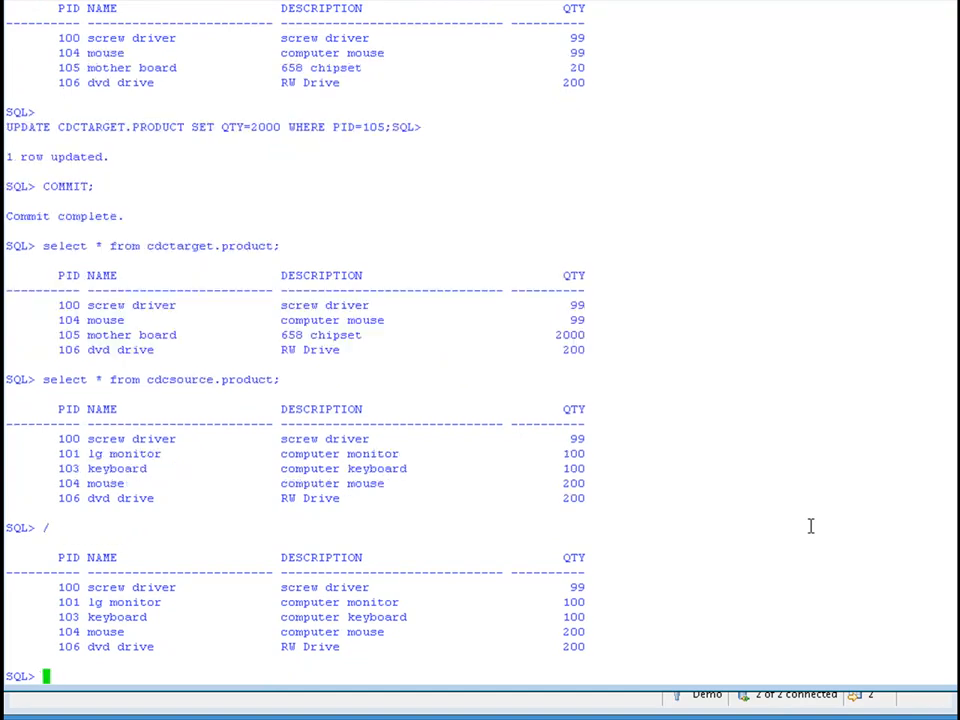
pyautogui.write('/')
pyautogui.press('Return')
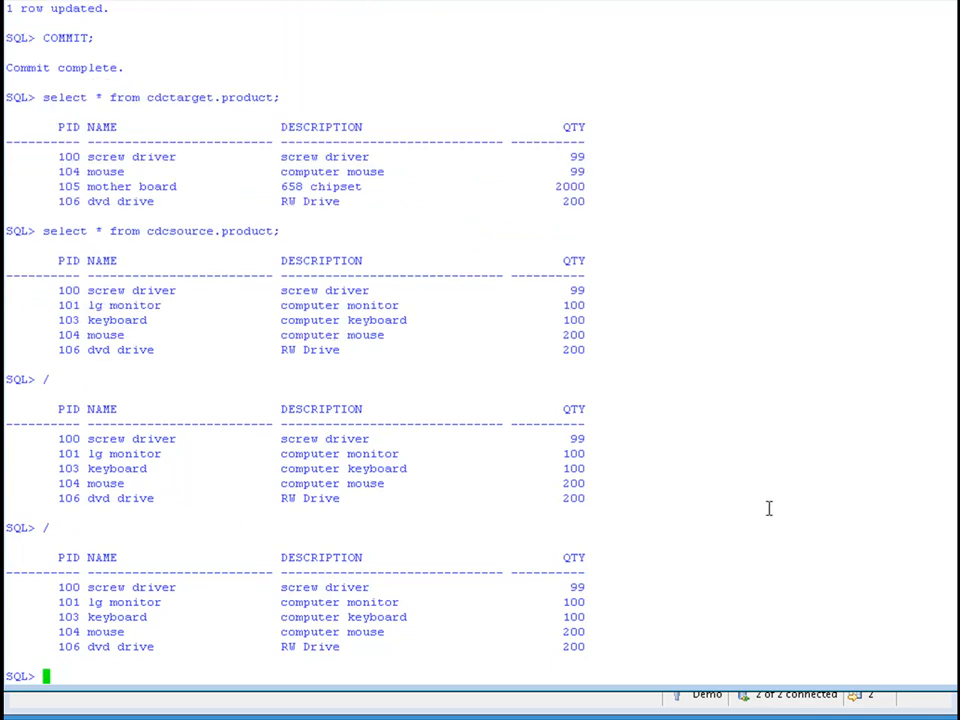
pyautogui.press('Up')
pyautogui.press('Up')
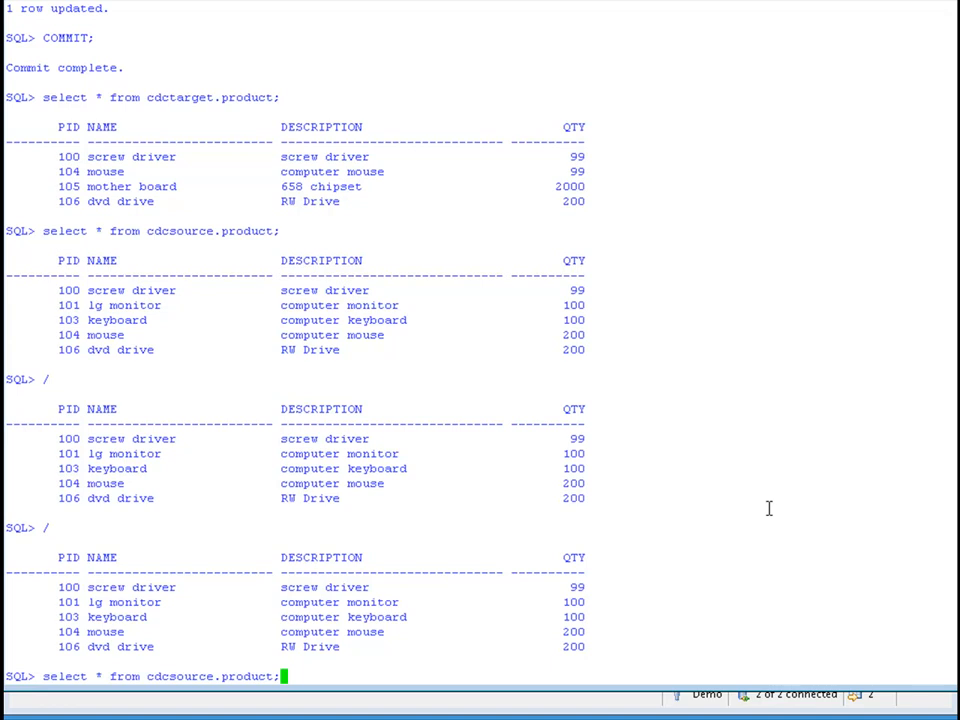
pyautogui.press('Return')
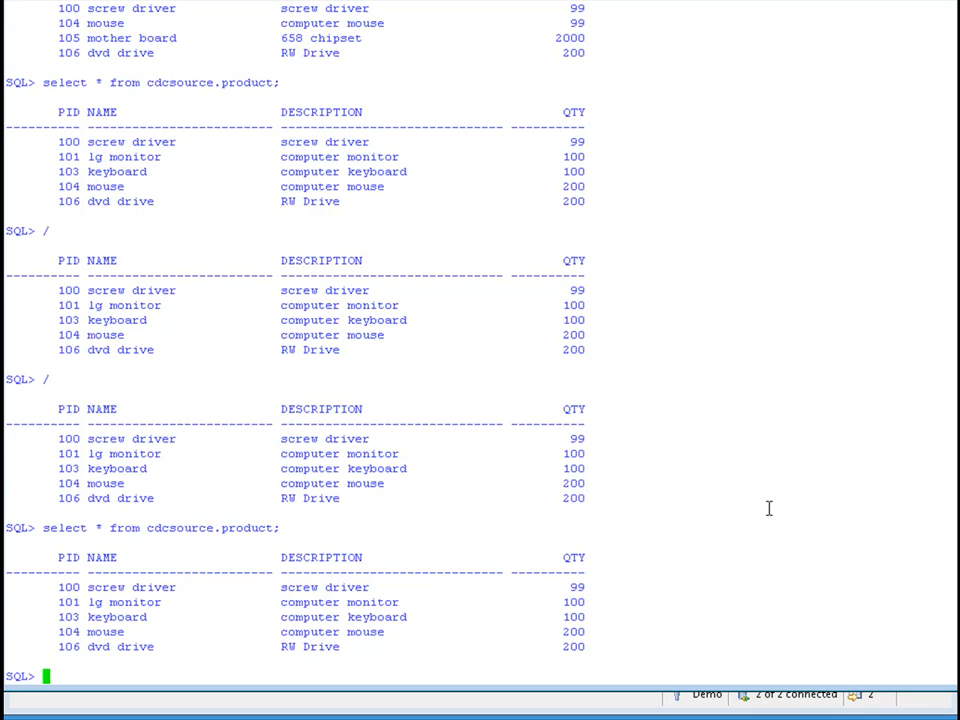
pyautogui.write('/')
pyautogui.press('Return')
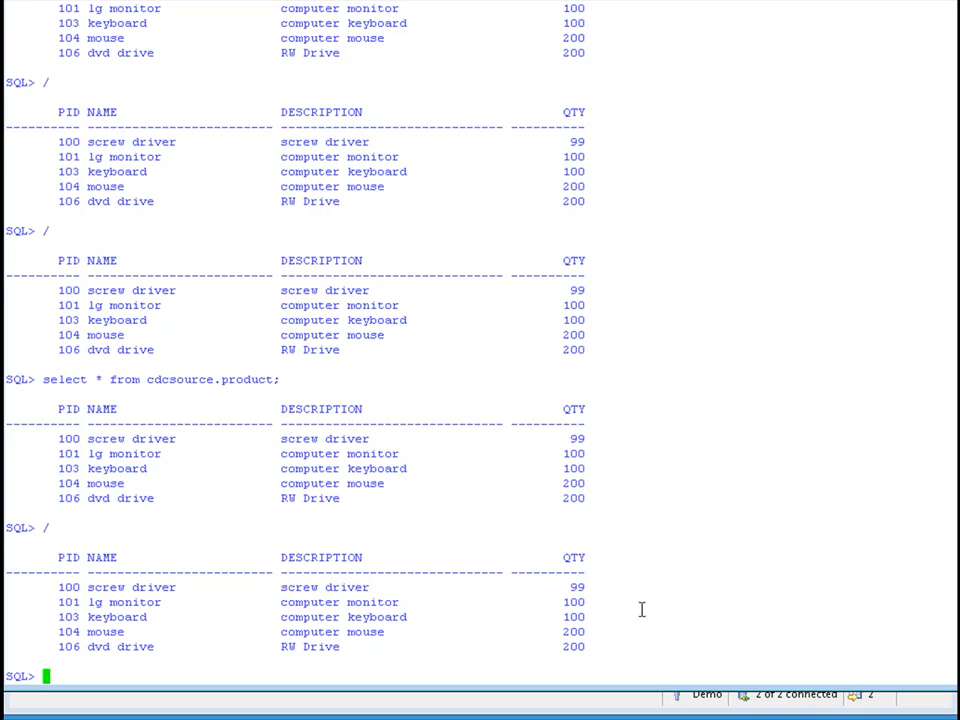
# Set QTY to 199 for PID 104 in CDCTARGET.PRODUCT and commit the update.
pyautogui.write('UPDATE CDCTARGET.PRODUCT SET QTY=199 WHERE PID=104;')
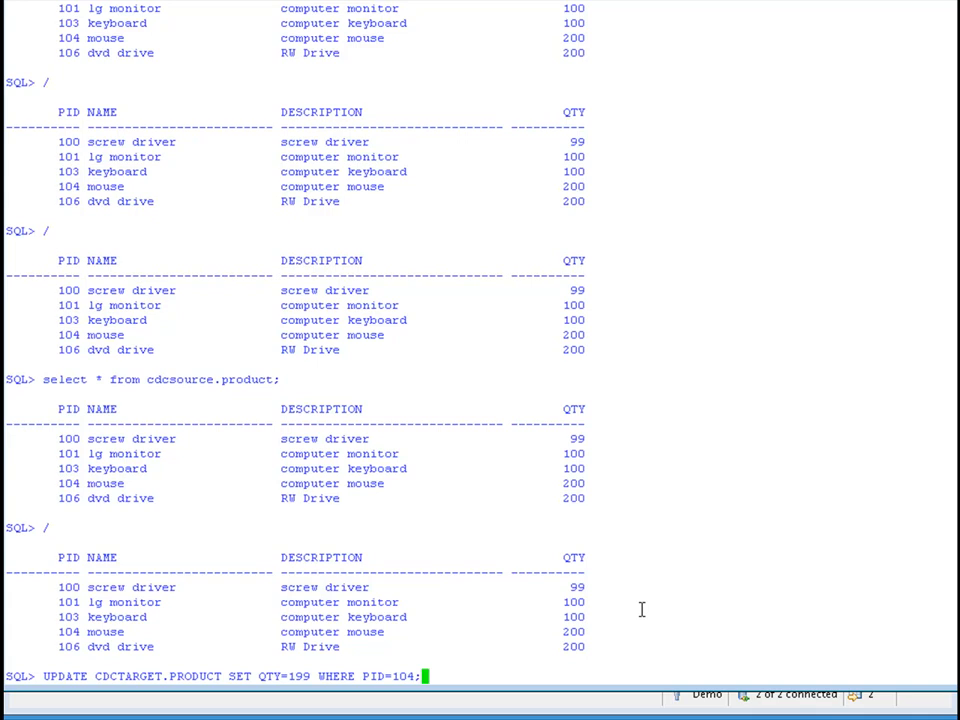
pyautogui.press('Return')
pyautogui.write('COMMIT;')
pyautogui.press('Return')
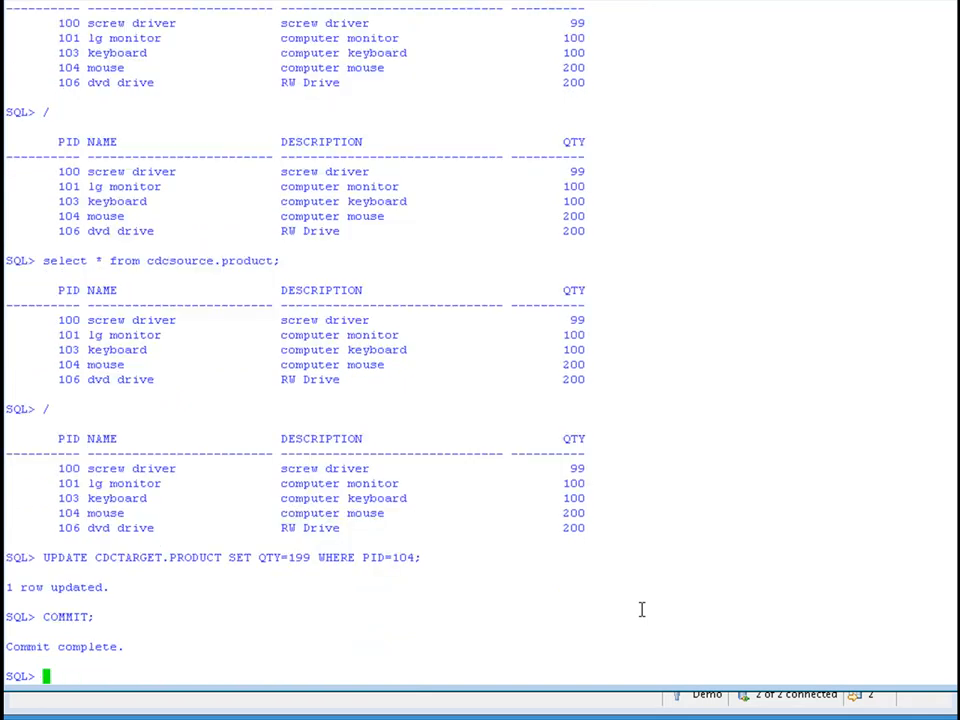
# Query all rows of cdcsource.product to check how the PID 104 update on the target affects the source.
pyautogui.click(45, 260)
pyautogui.moveTo(242, 254); pyautogui.dragTo(274, 249)
pyautogui.write('select * from cdcsource.product;')
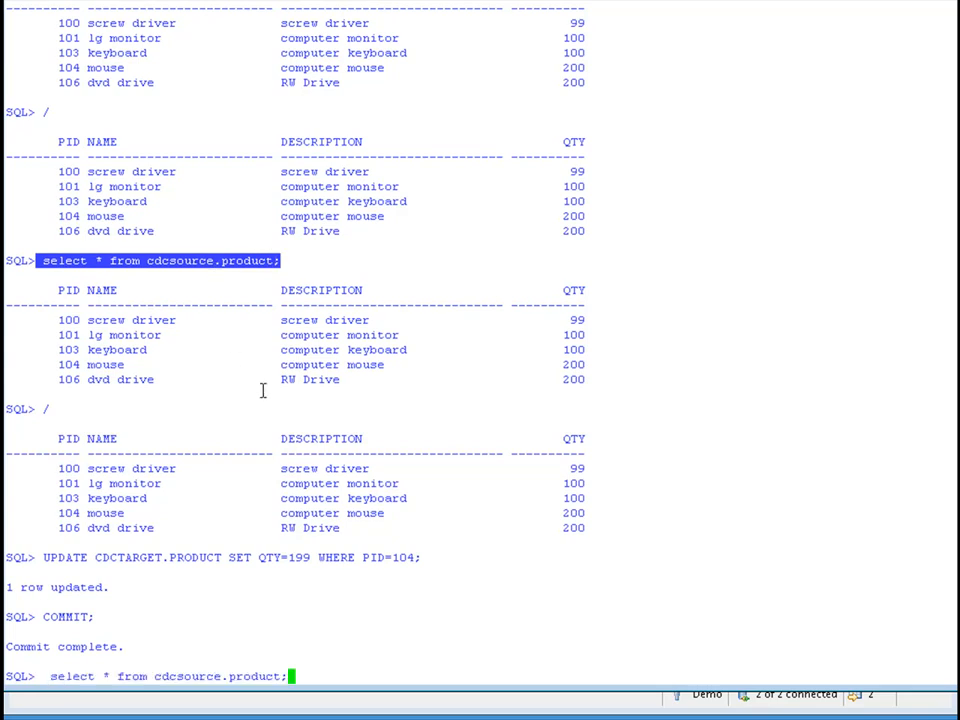
pyautogui.press('Return')
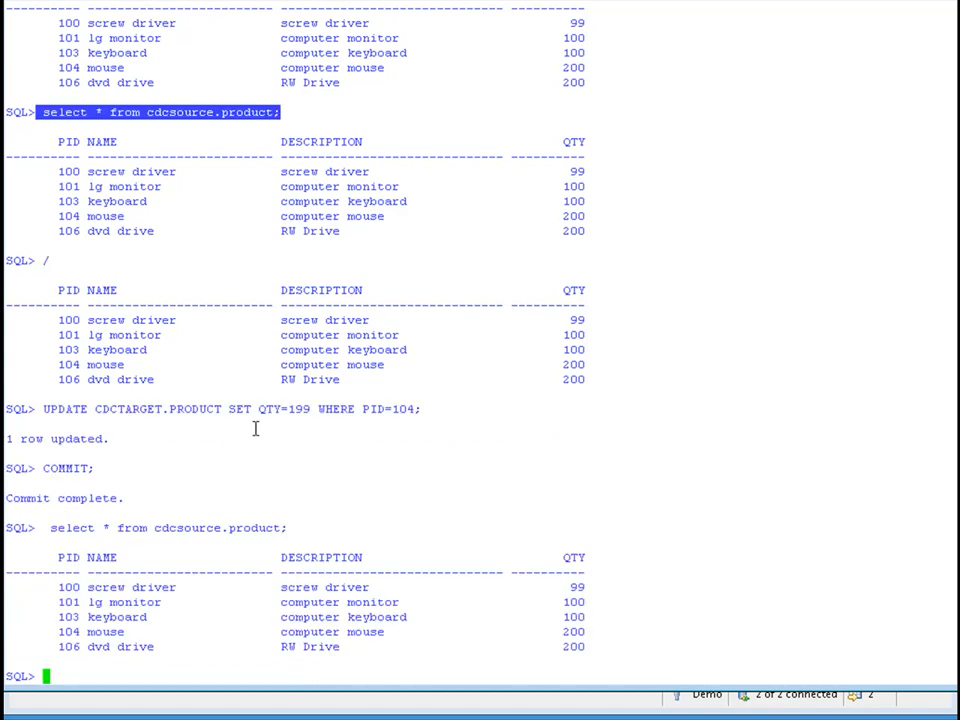
# Query all rows of cdctarget.product to check the quantity of PID 104.
pyautogui.moveTo(48, 527); pyautogui.dragTo(148, 528)
pyautogui.write('select * from')
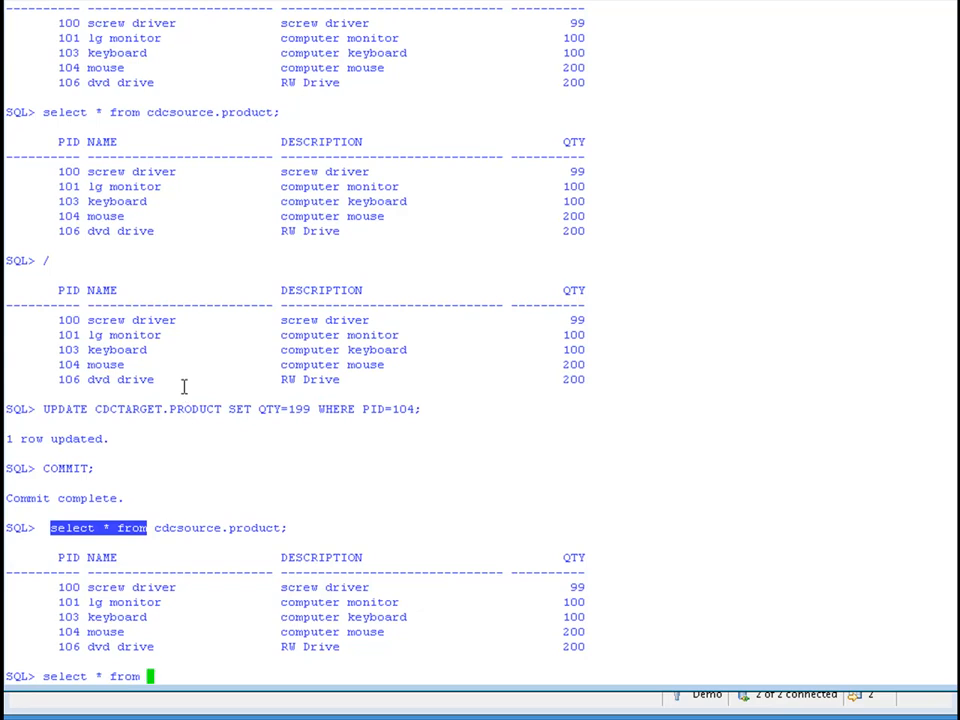
pyautogui.scroll(14, 184, 360)
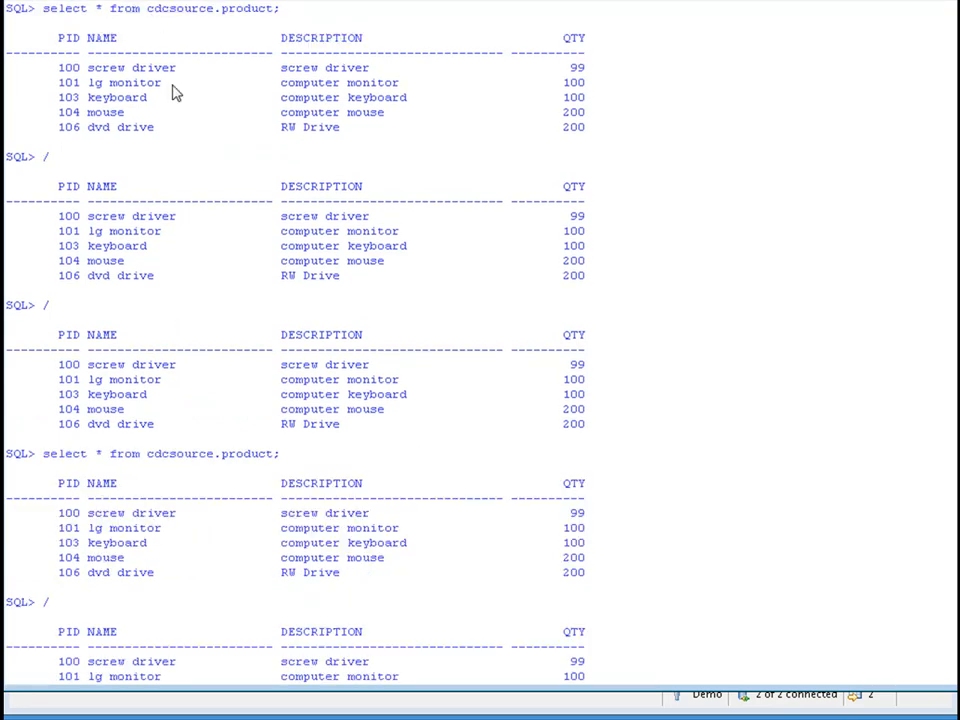
pyautogui.scroll(15, 171, 203)
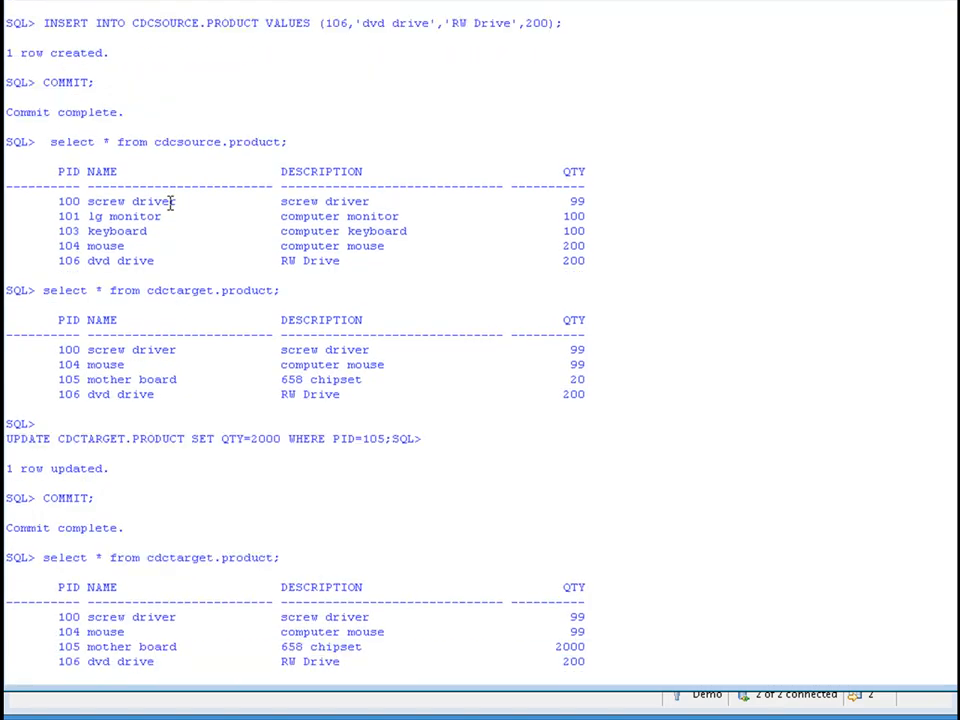
pyautogui.moveTo(148, 290); pyautogui.dragTo(279, 290)
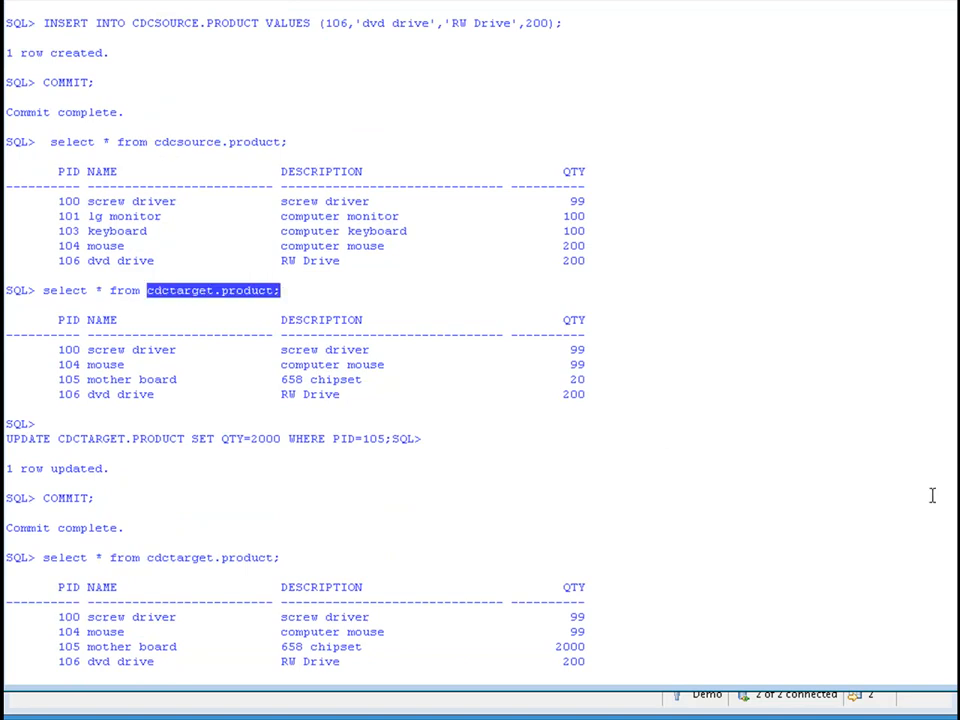
pyautogui.hotkey('ctrl', 'c')
pyautogui.hotkey('ctrl', 'v')
pyautogui.press('Return')
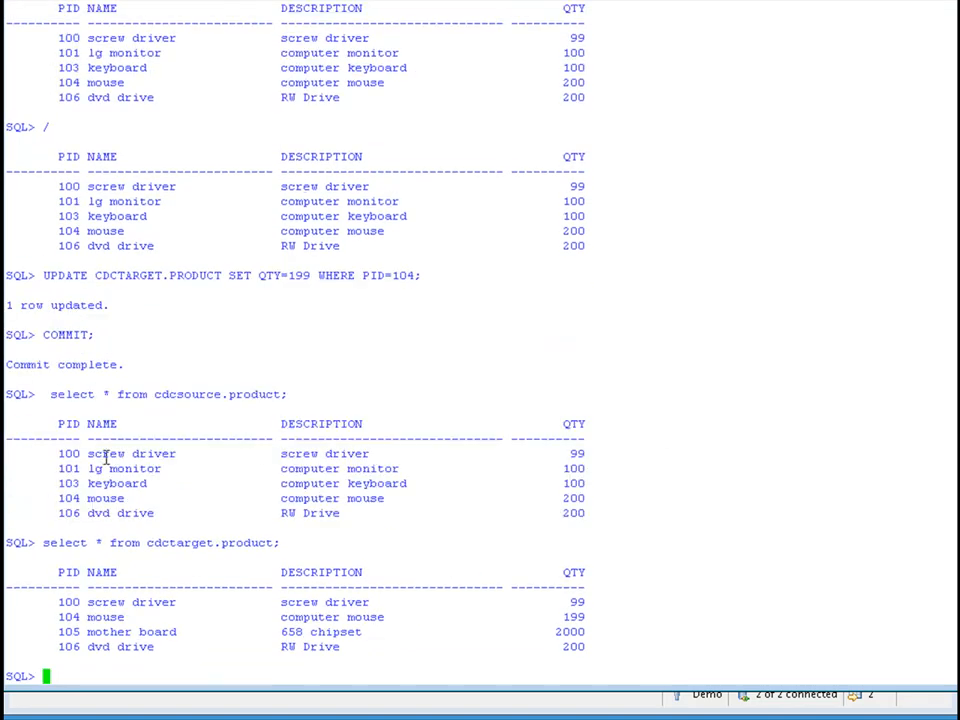
# Query all rows of cdcsource.product twice and compare the PID 104 mouse row with the one in cdctarget.product.
pyautogui.moveTo(44, 394); pyautogui.dragTo(287, 394)
pyautogui.hotkey('ctrl', 'c')
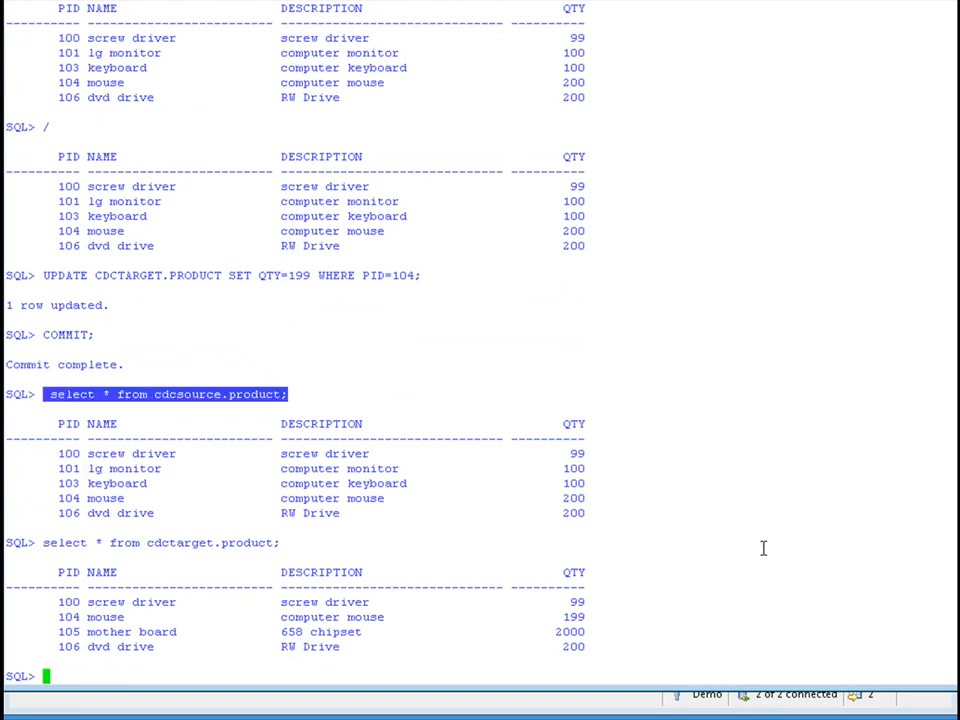
pyautogui.hotkey('ctrl', 'v')
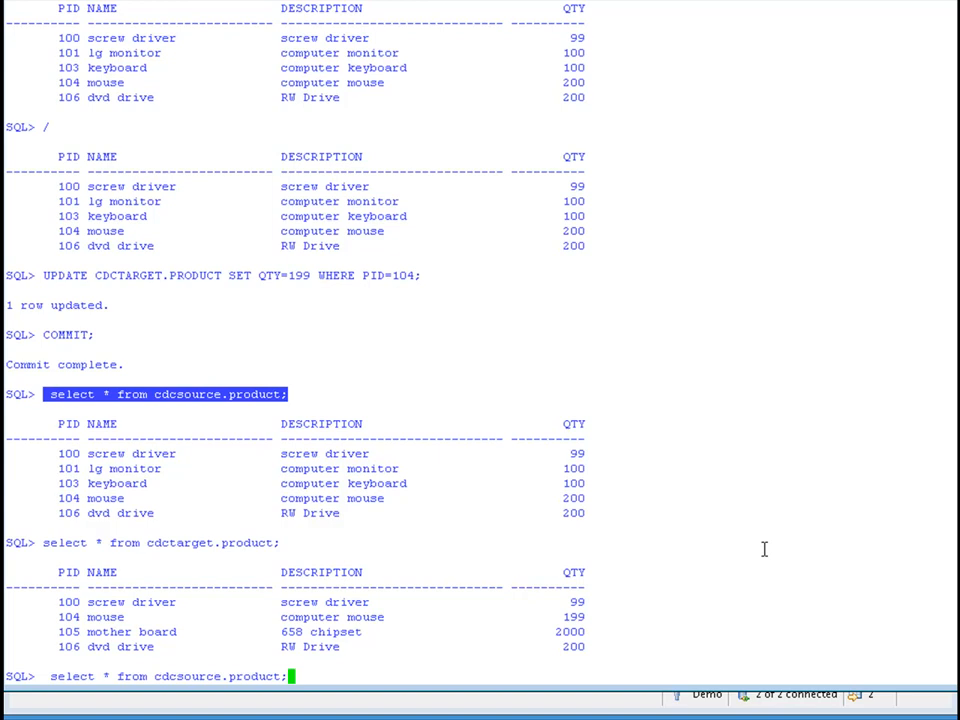
pyautogui.press('Return')
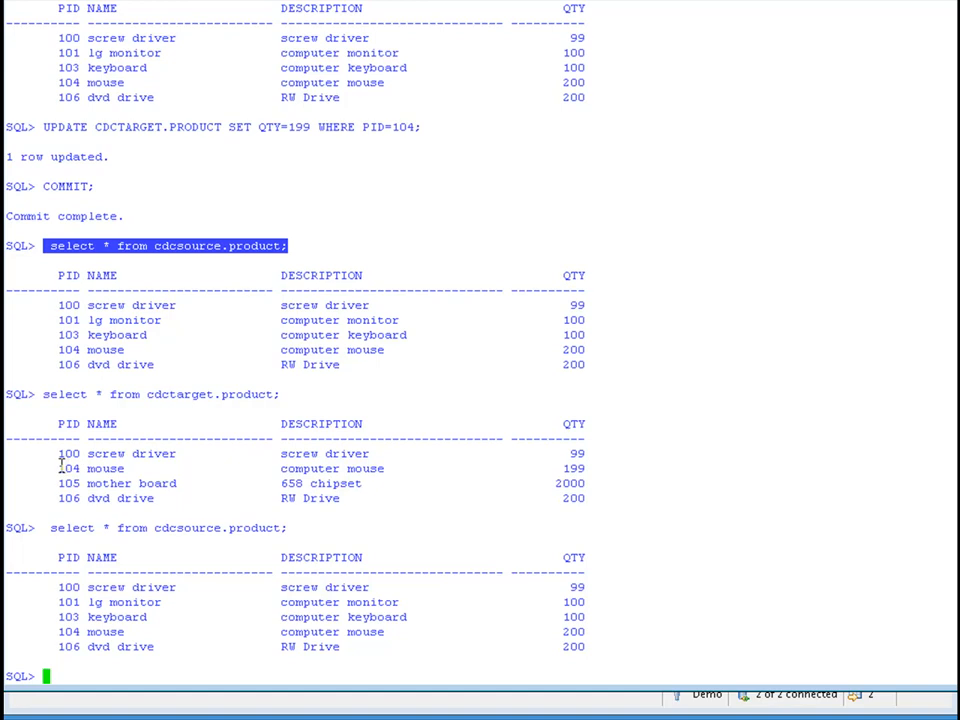
pyautogui.moveTo(58, 465); pyautogui.dragTo(593, 463)
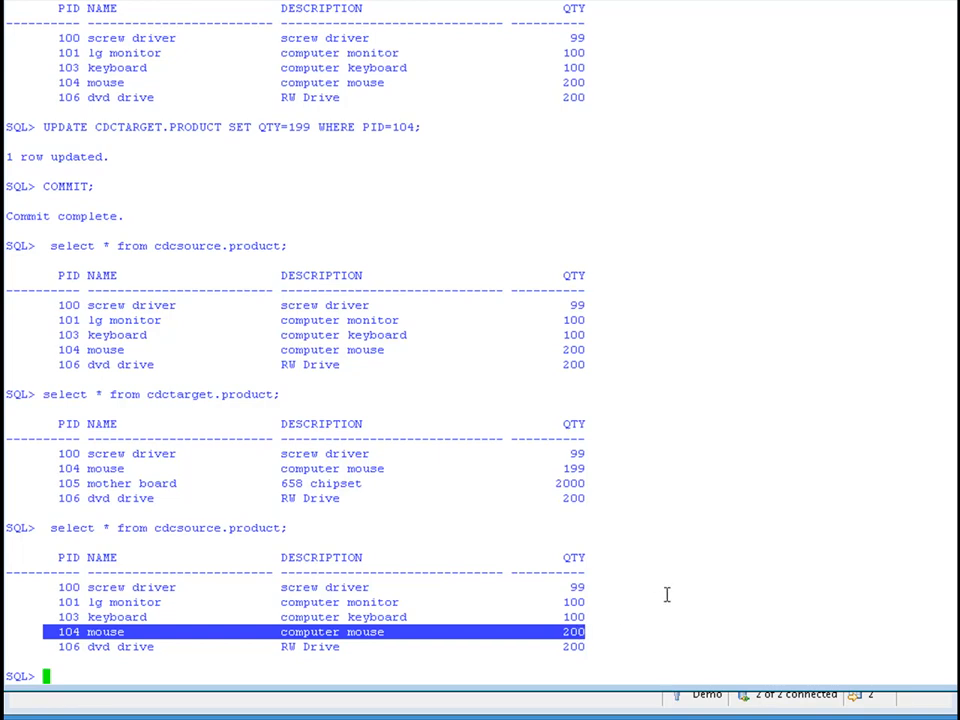
pyautogui.write('/')
pyautogui.press('Return')
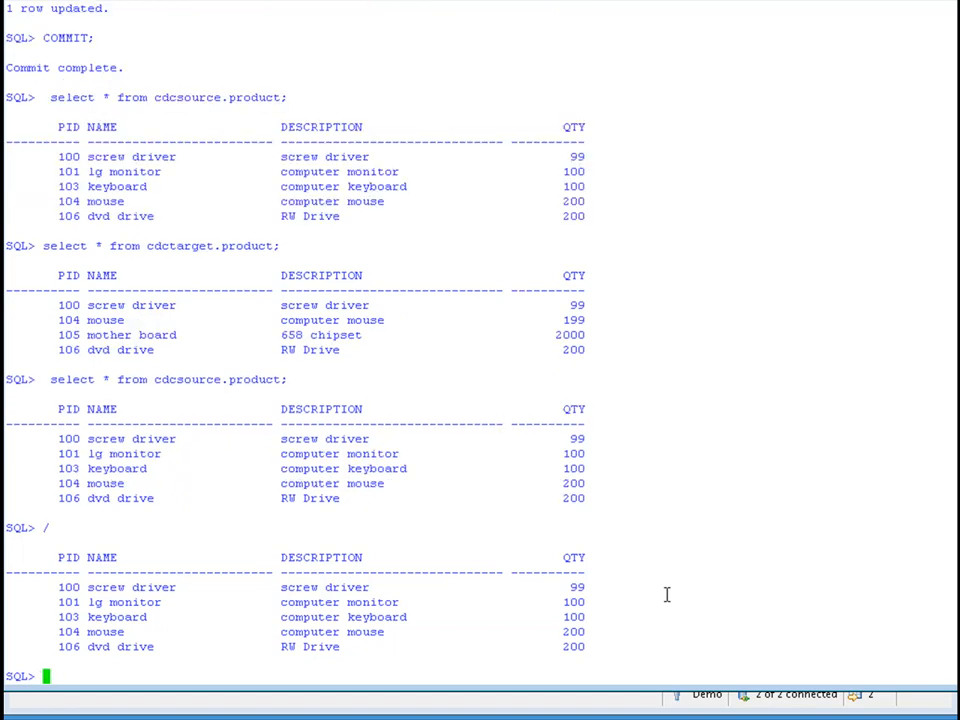
# Issue another COMMIT in the terminal and query all rows of cdcsource.product again.
pyautogui.write('COMMIT;')
pyautogui.press('Return')
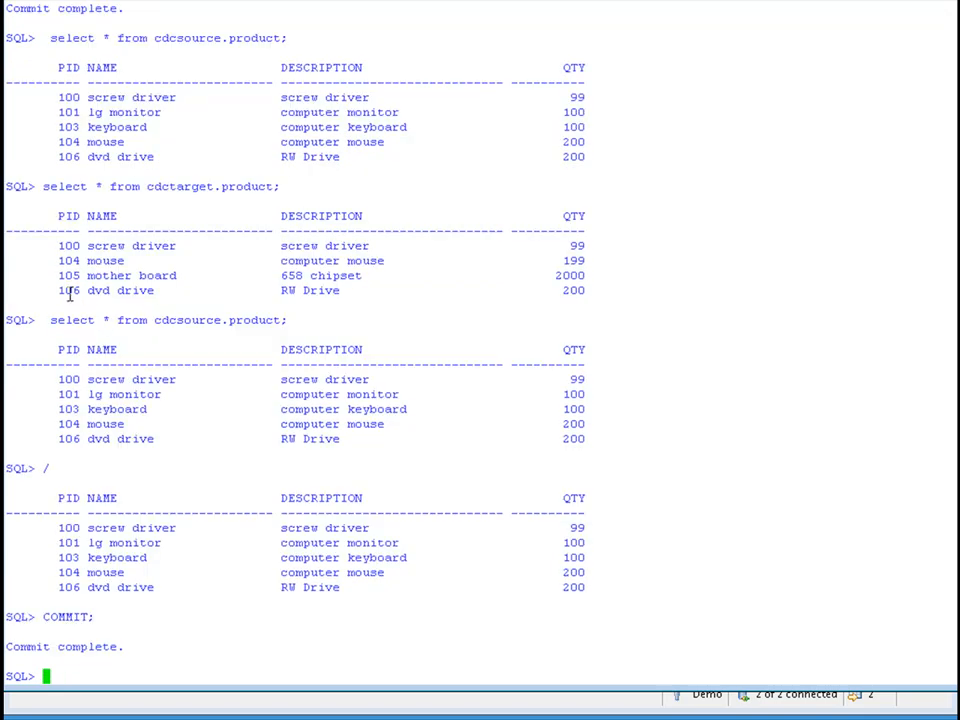
pyautogui.moveTo(50, 320); pyautogui.dragTo(289, 319)
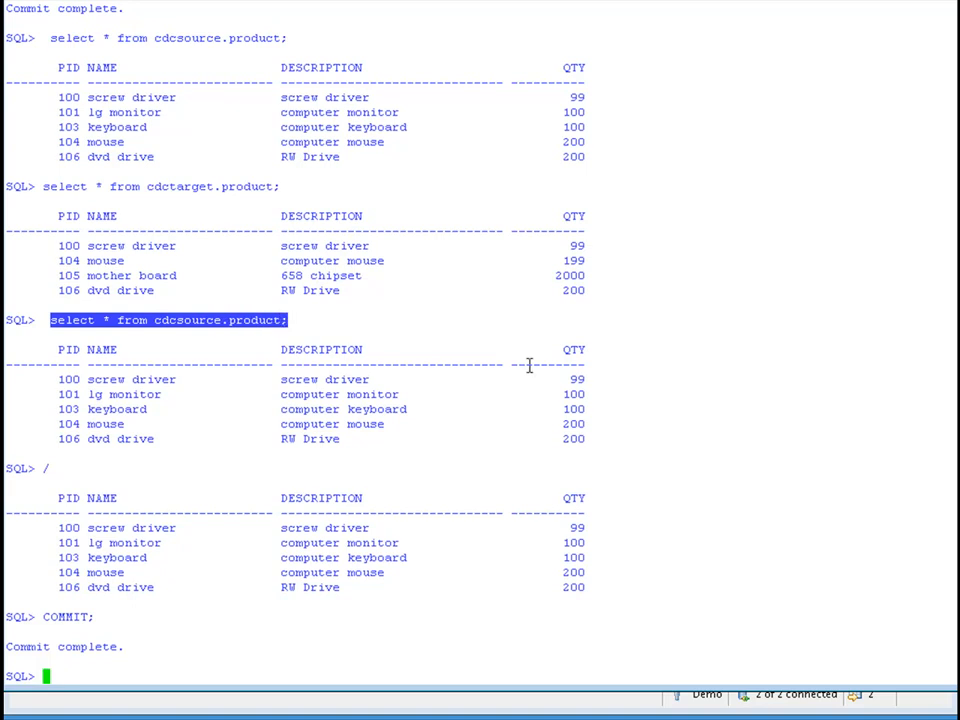
pyautogui.hotkey('ctrl', 'v')
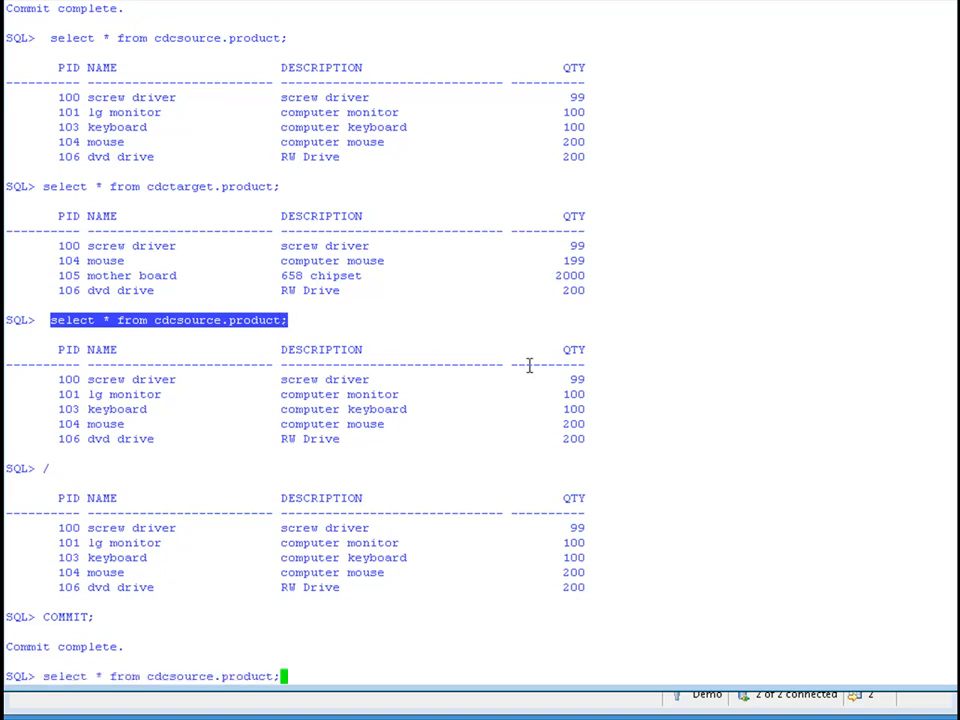
pyautogui.press('Return')
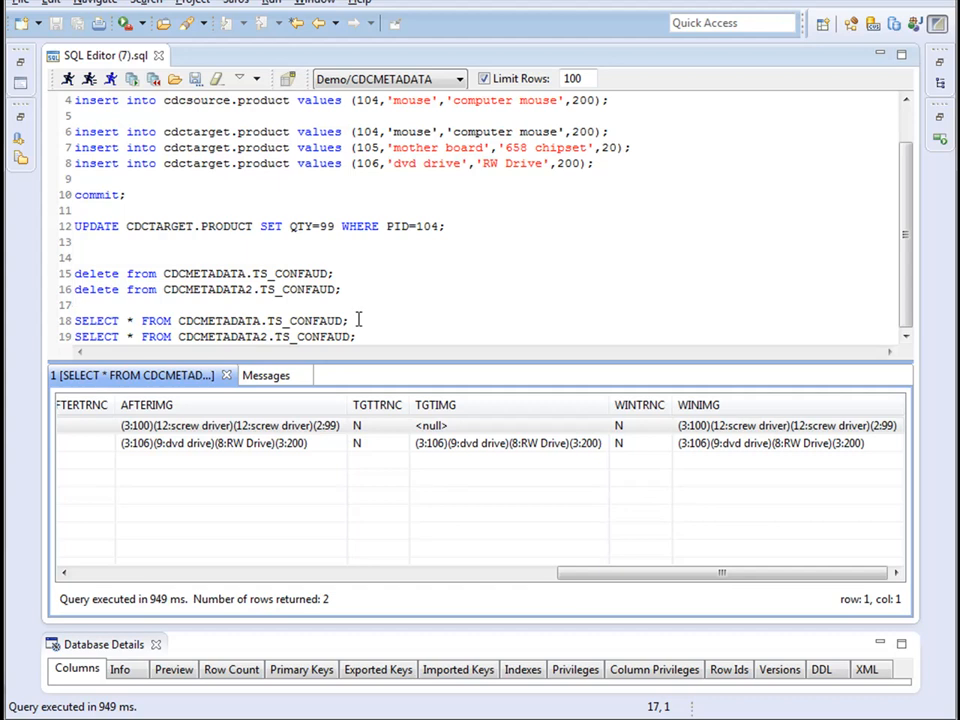
# Switch to the SQL editor, run only SELECT * FROM CDCMETADATA.TS_CONFAUD and review the conflict audit rows through the WINIMG column.
pyautogui.moveTo(358, 318); pyautogui.dragTo(56, 320)
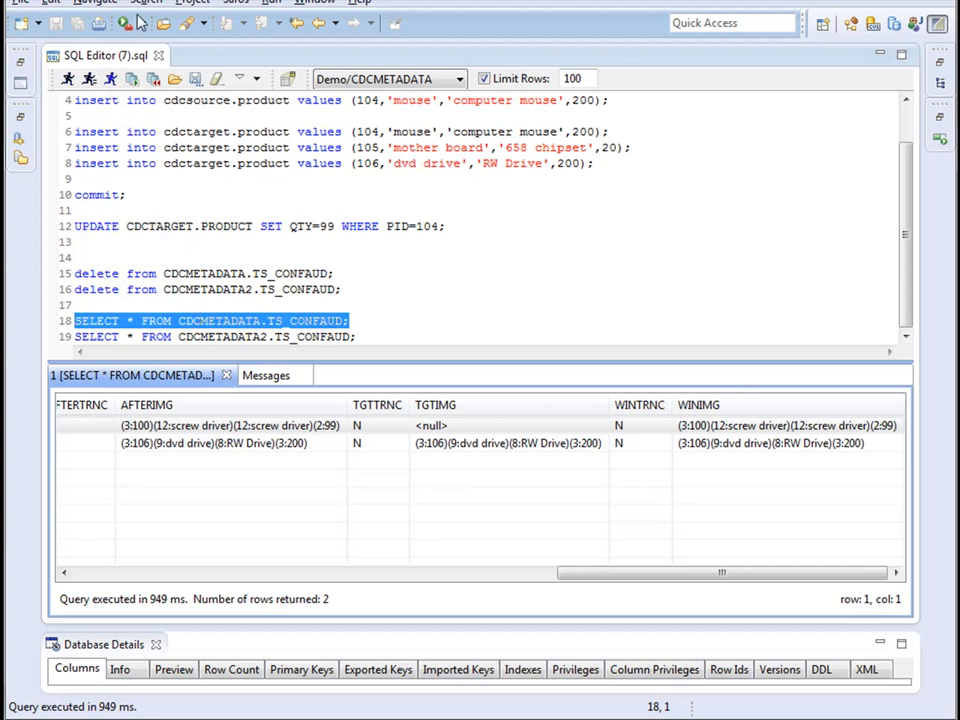
pyautogui.click(89, 79)
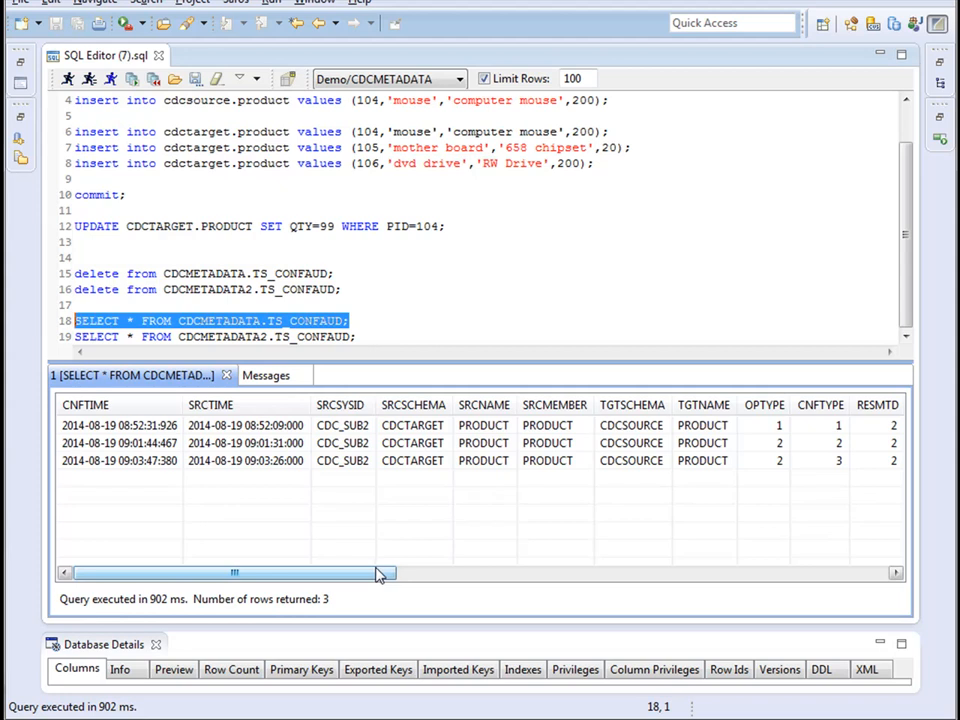
pyautogui.moveTo(378, 575); pyautogui.dragTo(231, 437)
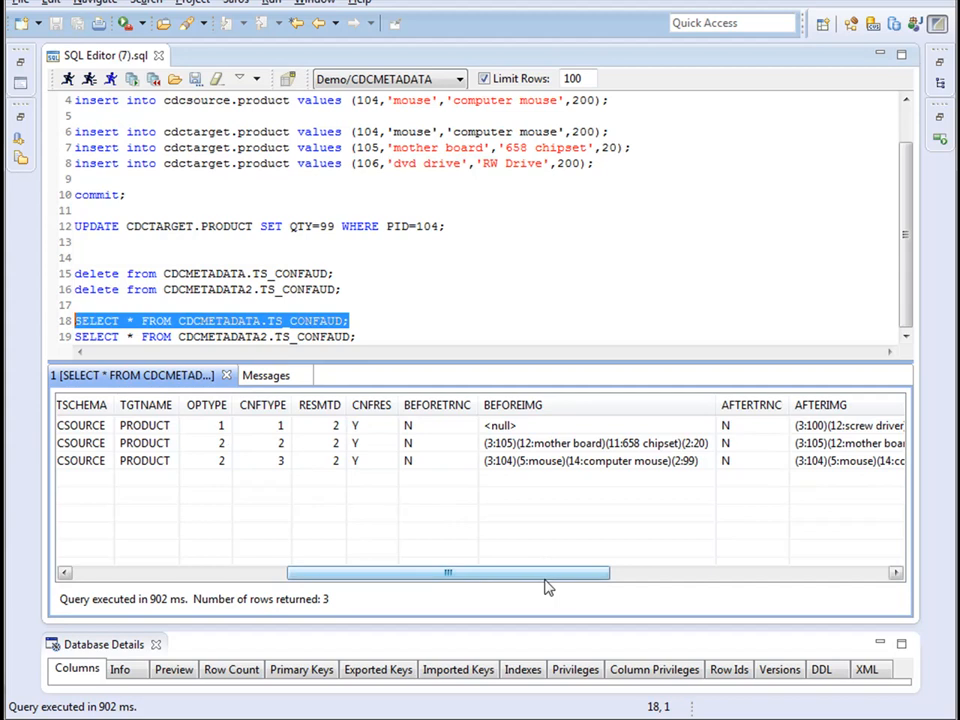
pyautogui.moveTo(547, 576); pyautogui.dragTo(656, 579)
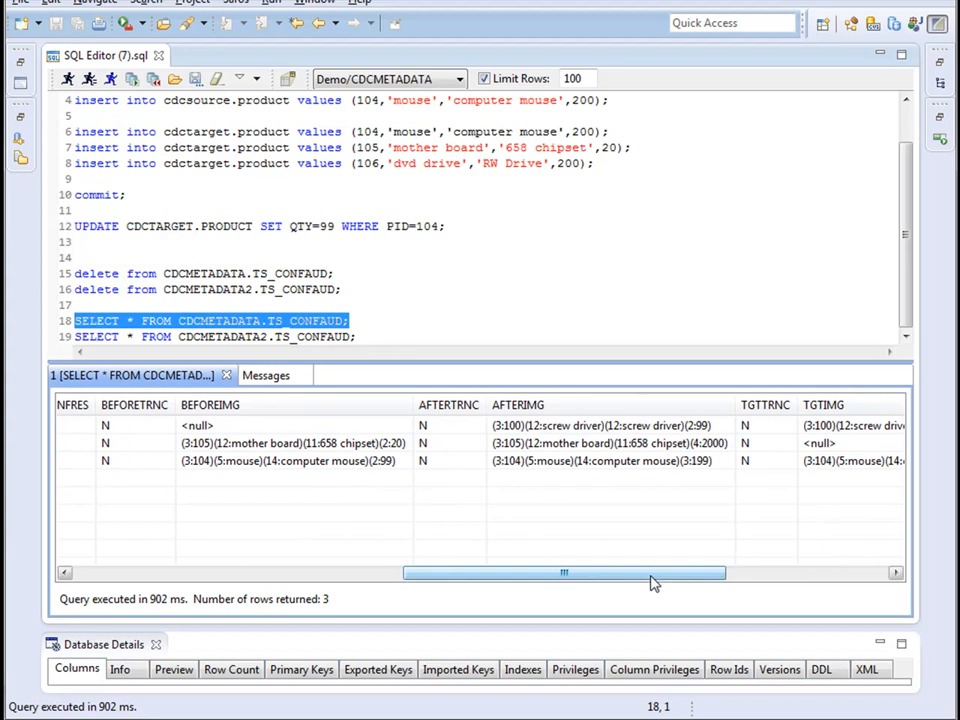
pyautogui.moveTo(652, 583); pyautogui.dragTo(838, 601)
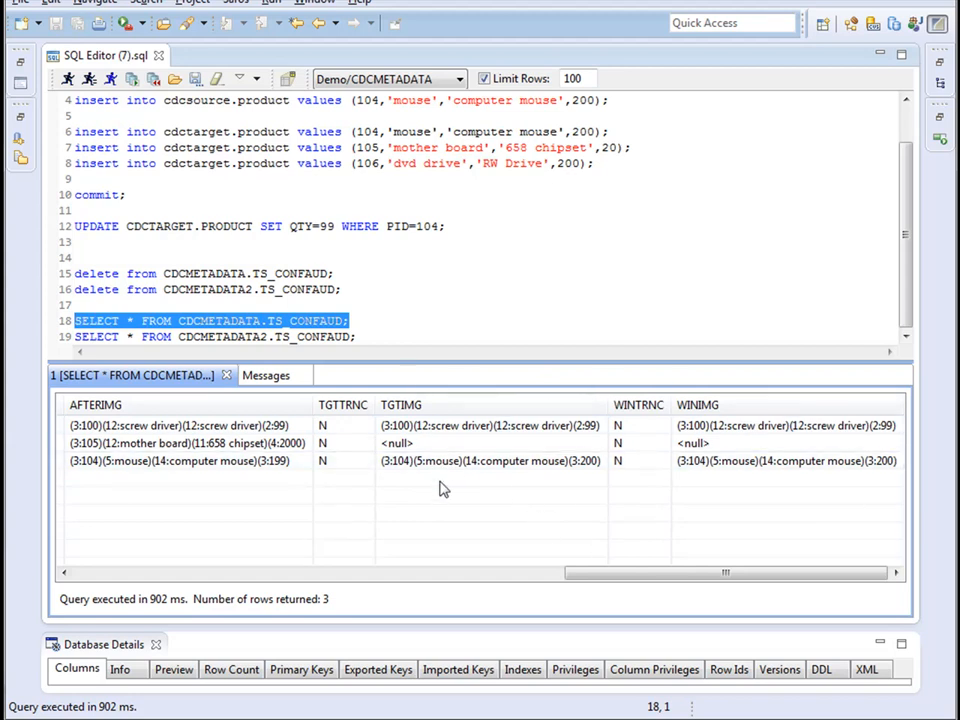
# Examine the PID 105 mother board conflict record, from its OPTYPE and CNFTYPE to its before, after, target and winning images.
pyautogui.moveTo(609, 579); pyautogui.dragTo(333, 585)
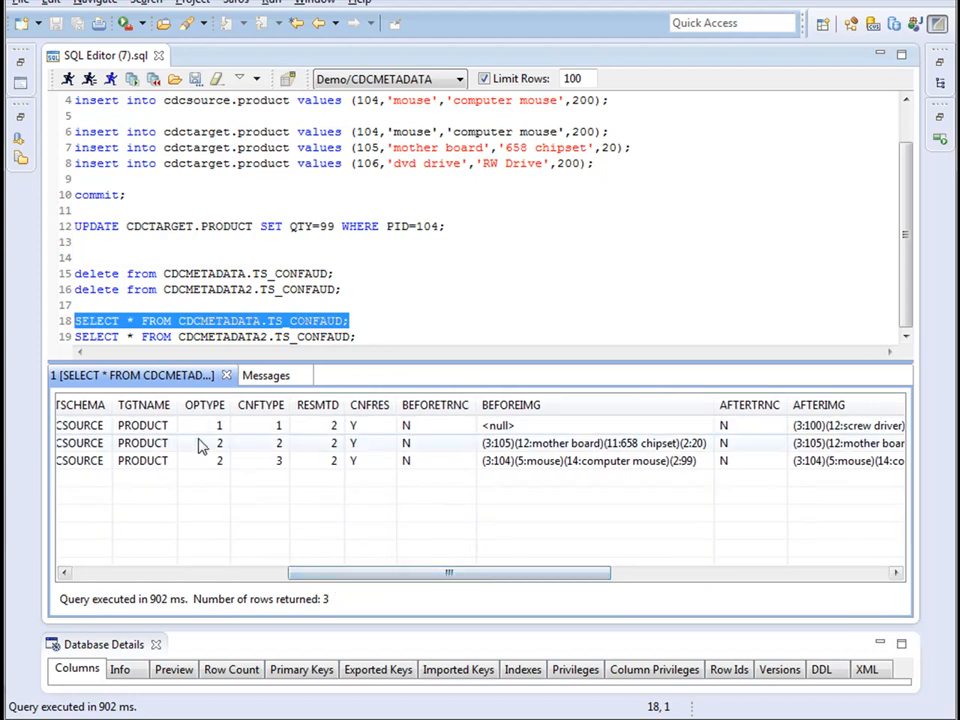
pyautogui.moveTo(420, 574); pyautogui.dragTo(570, 587)
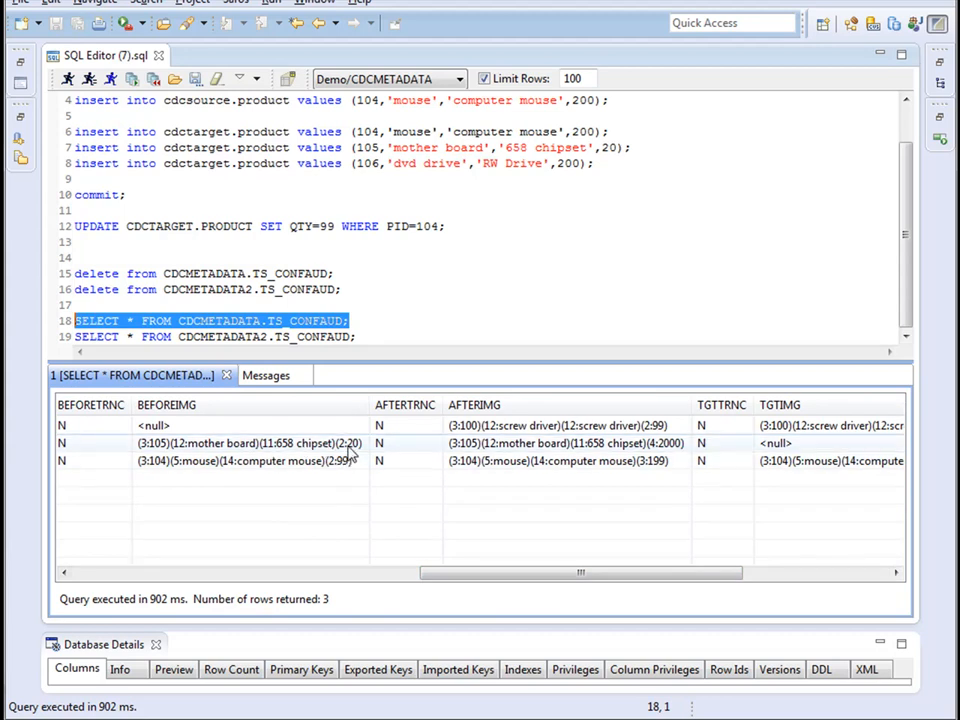
pyautogui.moveTo(519, 575); pyautogui.dragTo(556, 567)
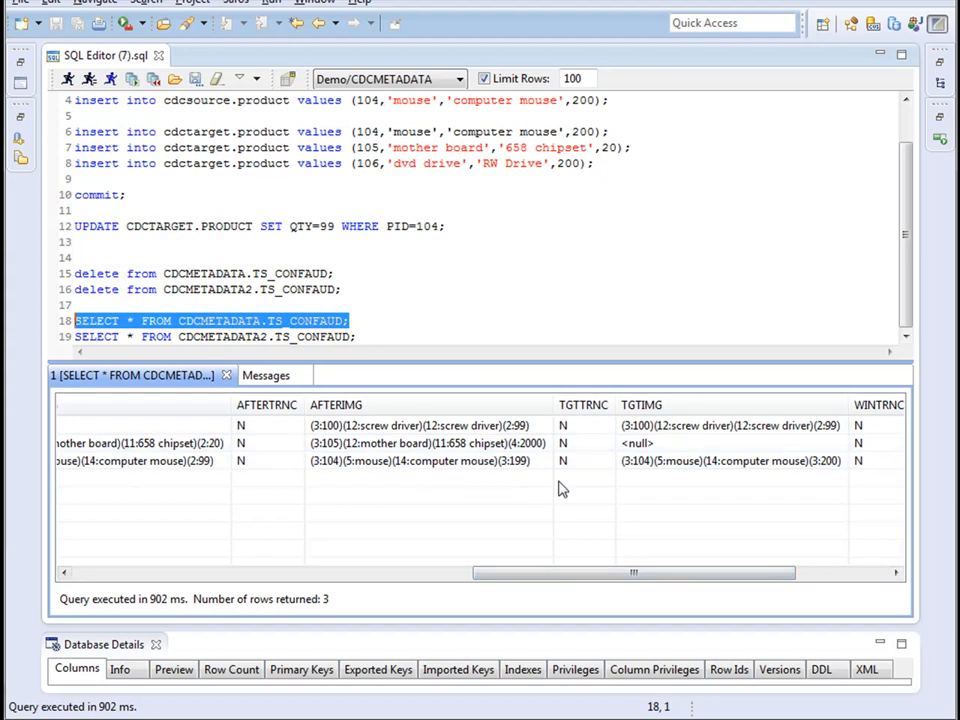
pyautogui.moveTo(658, 577); pyautogui.dragTo(746, 578)
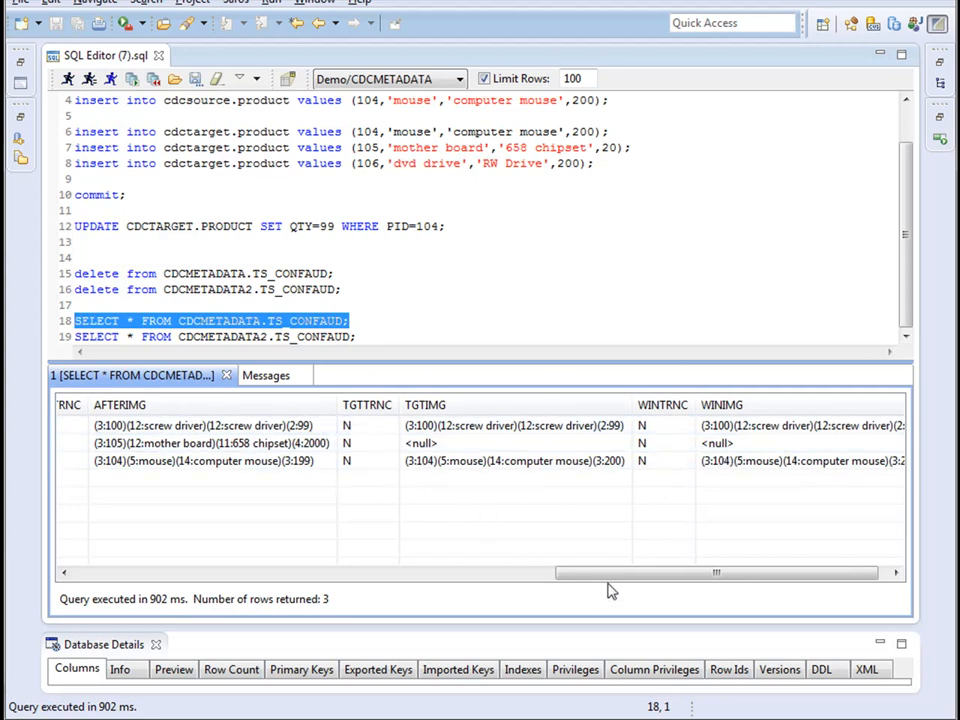
# Examine the PID 104 mouse conflict record, comparing BEFOREIMG and AFTERIMG with its TGTIMG and WINIMG values.
pyautogui.moveTo(606, 575); pyautogui.dragTo(312, 580)
pyautogui.moveTo(424, 572); pyautogui.dragTo(542, 593)
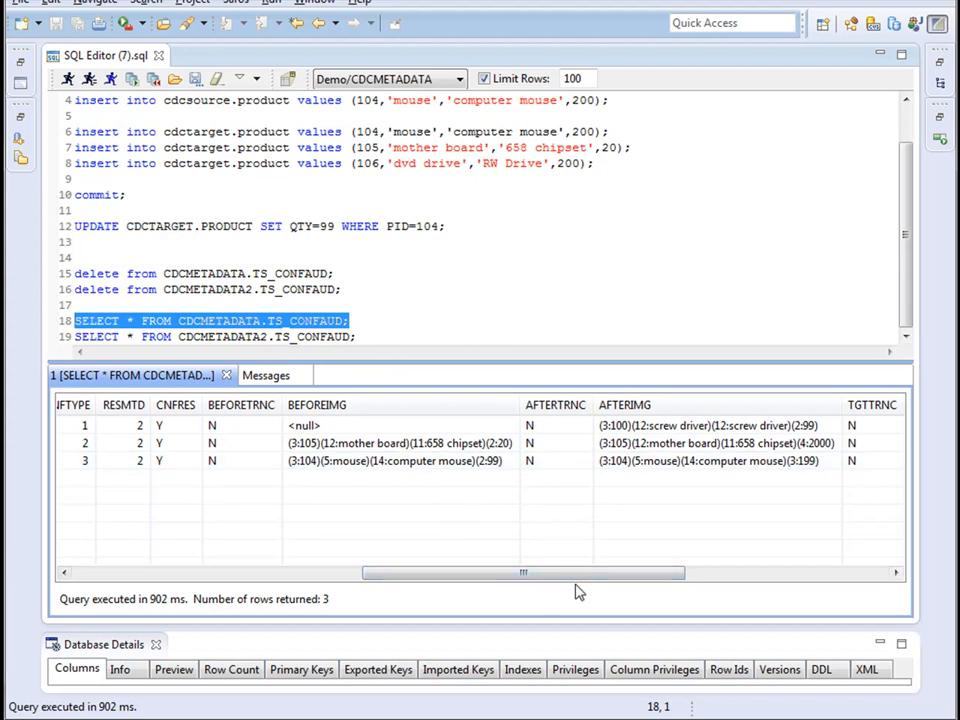
pyautogui.moveTo(585, 579); pyautogui.dragTo(729, 583)
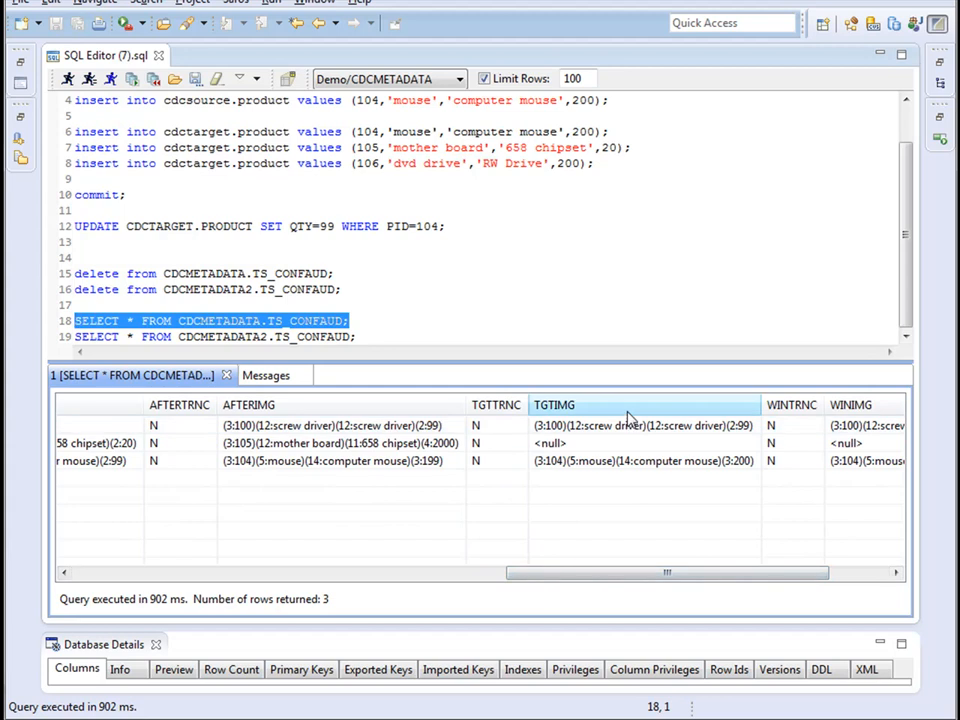
pyautogui.moveTo(648, 575); pyautogui.dragTo(570, 594)
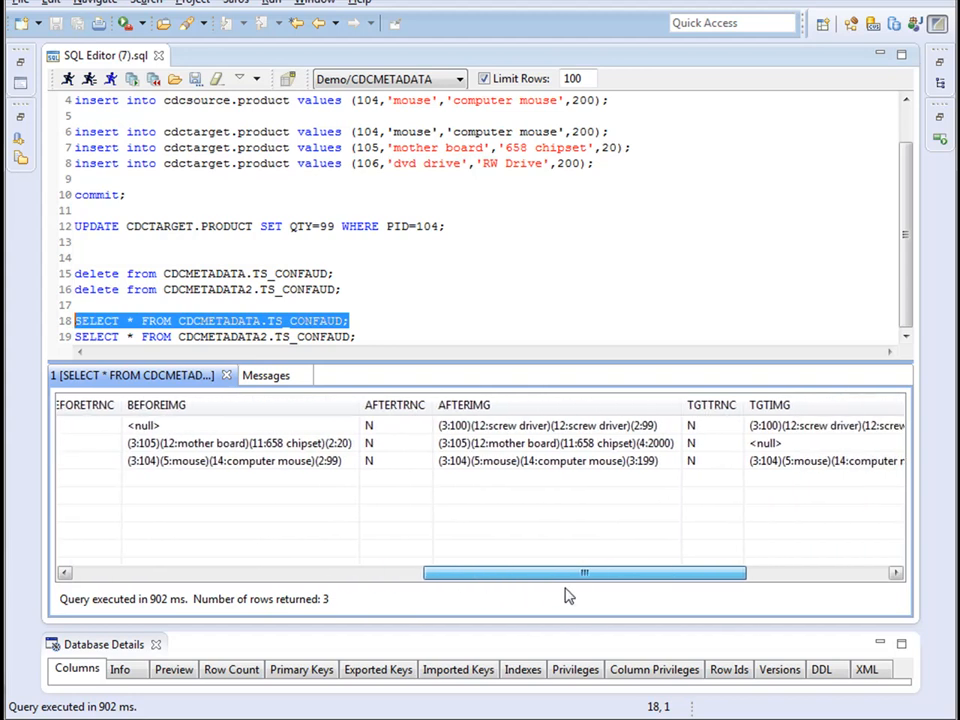
pyautogui.moveTo(630, 577); pyautogui.dragTo(722, 574)
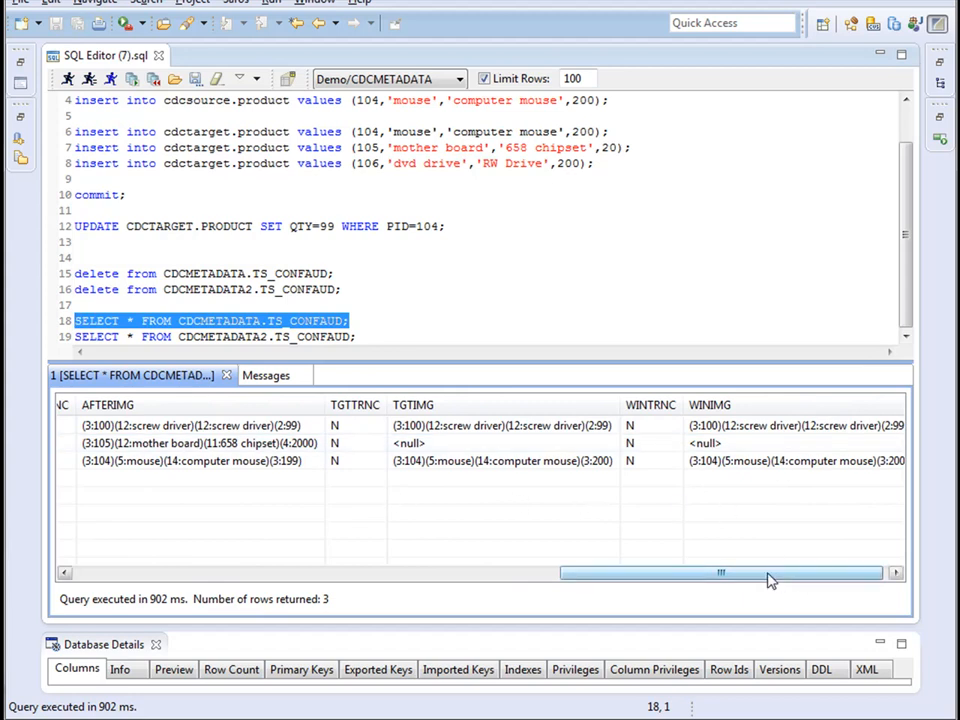
pyautogui.moveTo(769, 576); pyautogui.dragTo(775, 576)
pyautogui.click(446, 463)
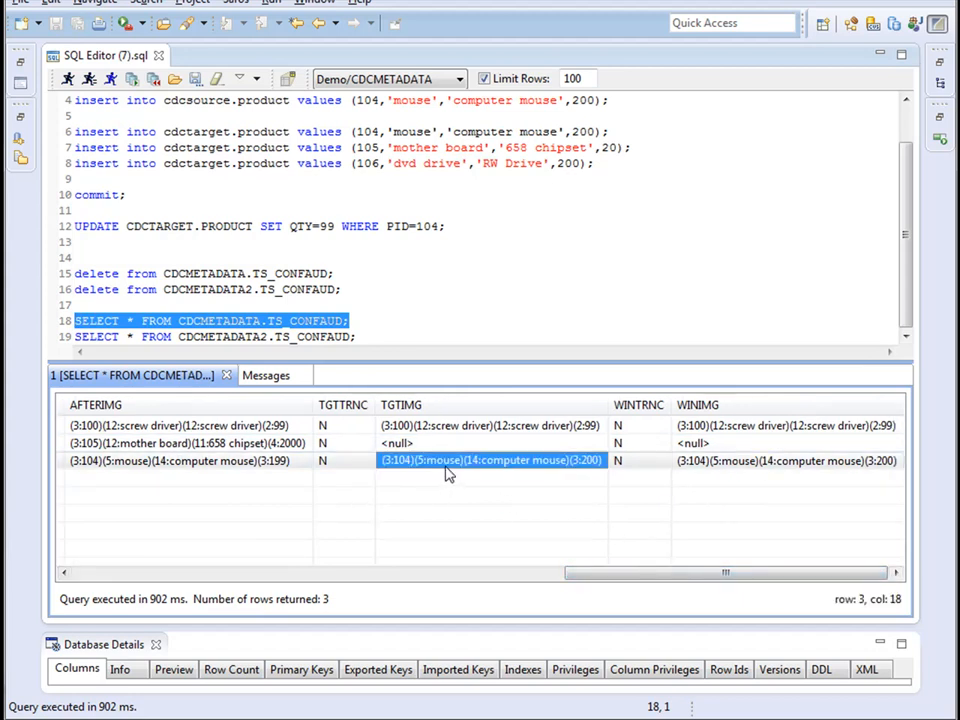
pyautogui.click(728, 462)
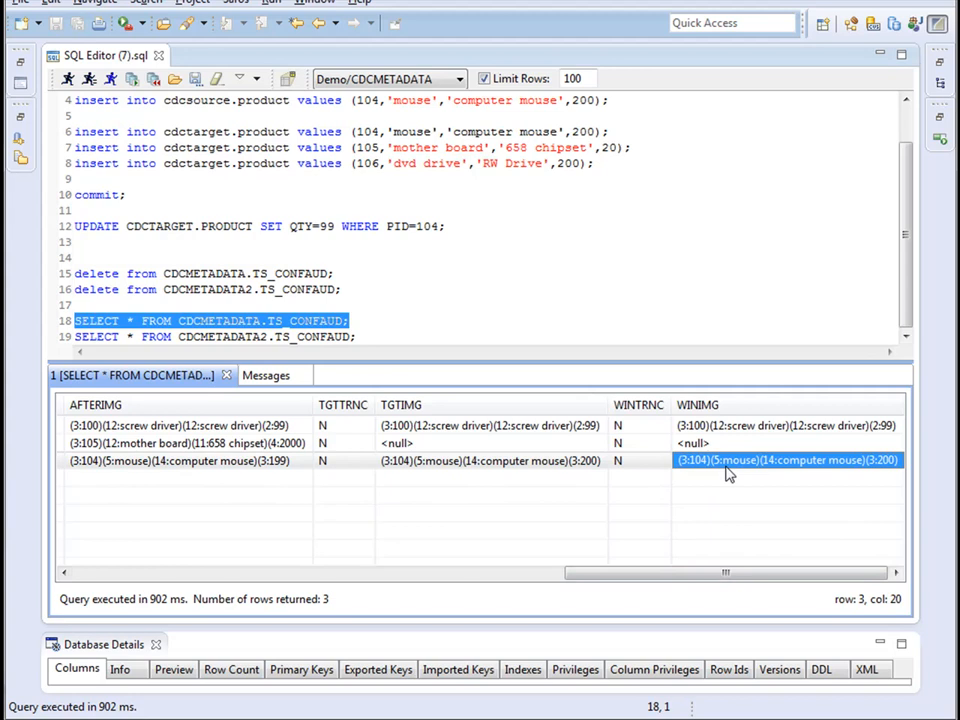